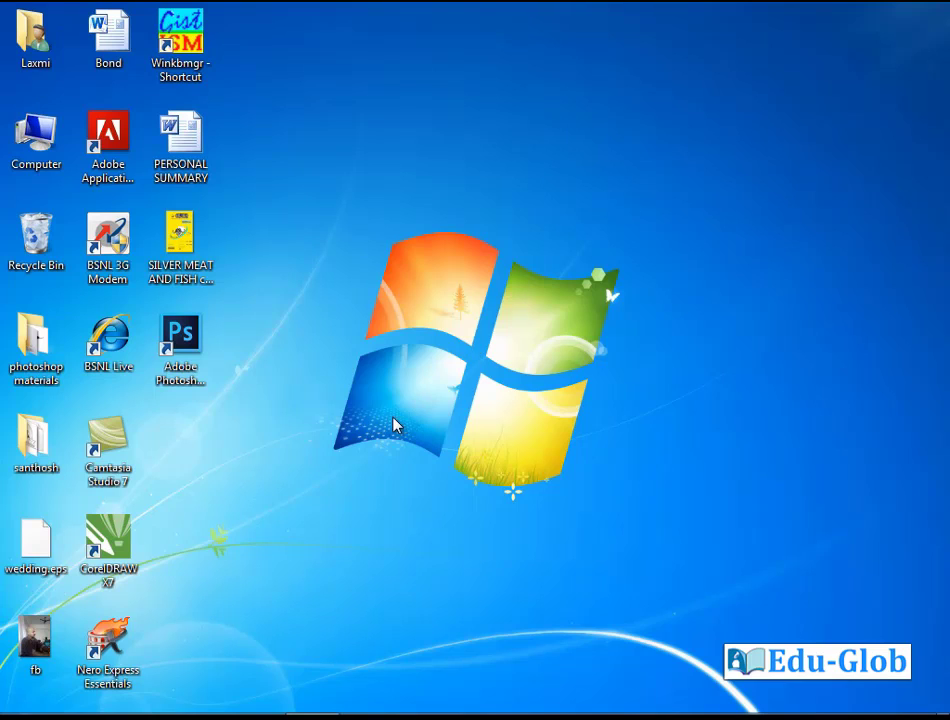
Launch Adobe Photoshop and open the settings for a new document.
double_click(198, 352)
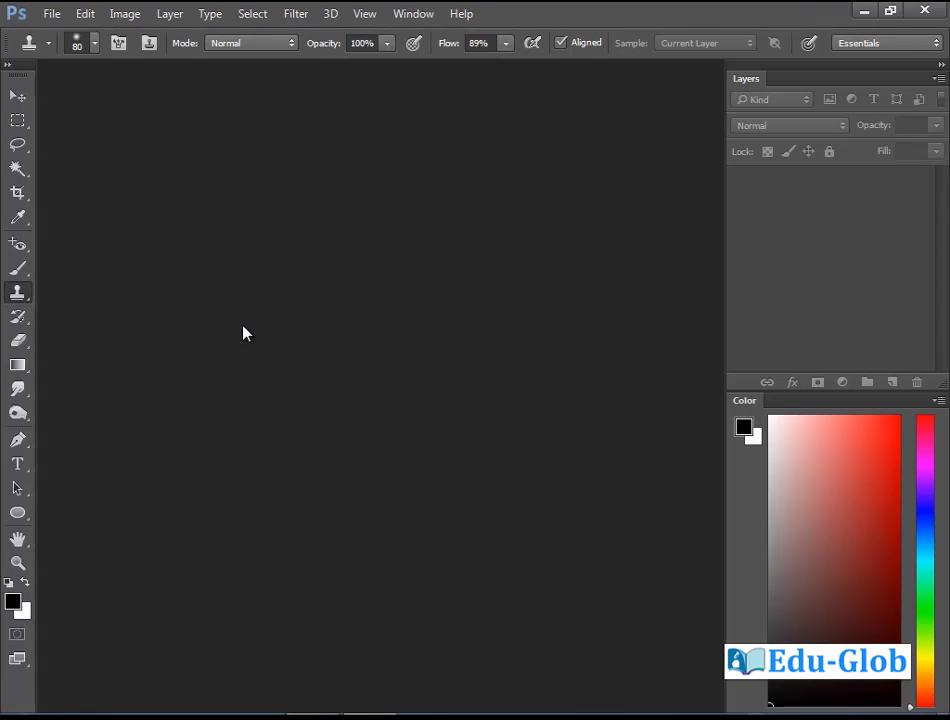
click(52, 14)
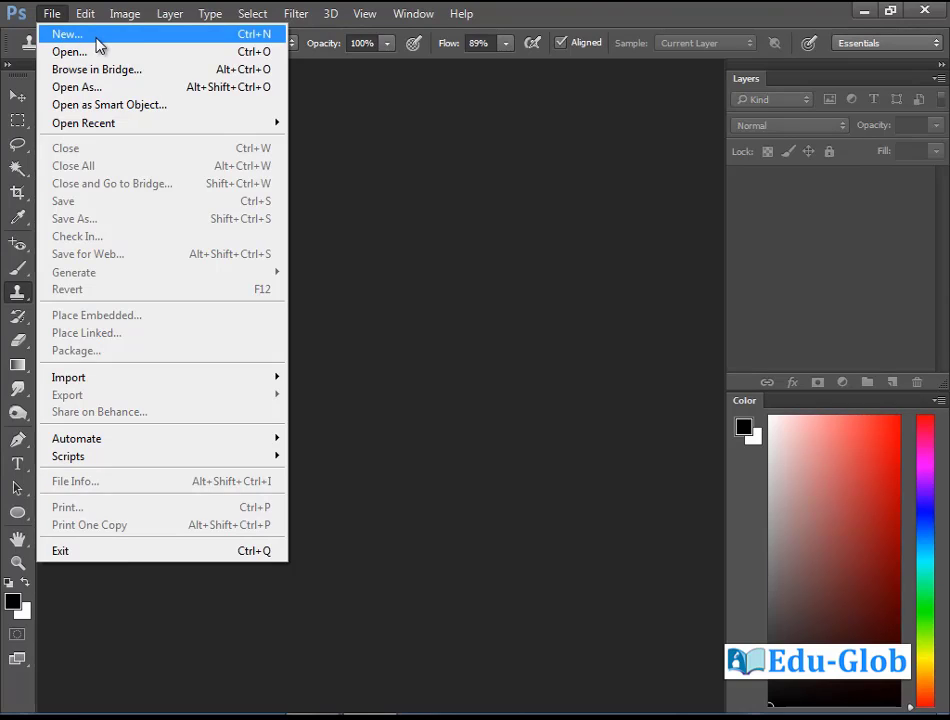
click(260, 38)
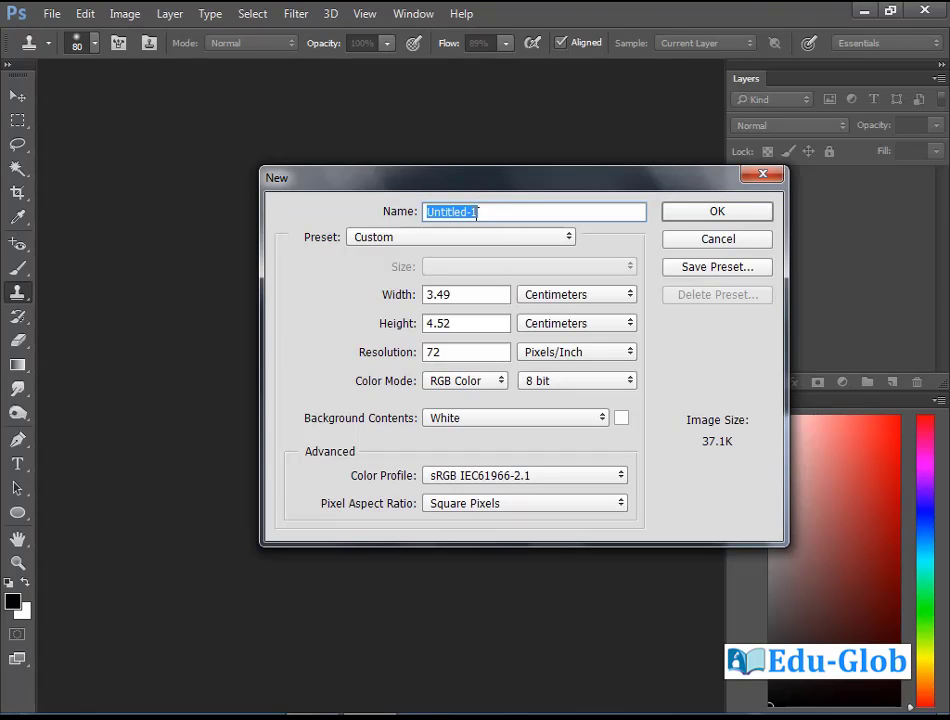
Choose the International Paper preset at A4 size, and look through the available paper sizes and width units.
click(568, 240)
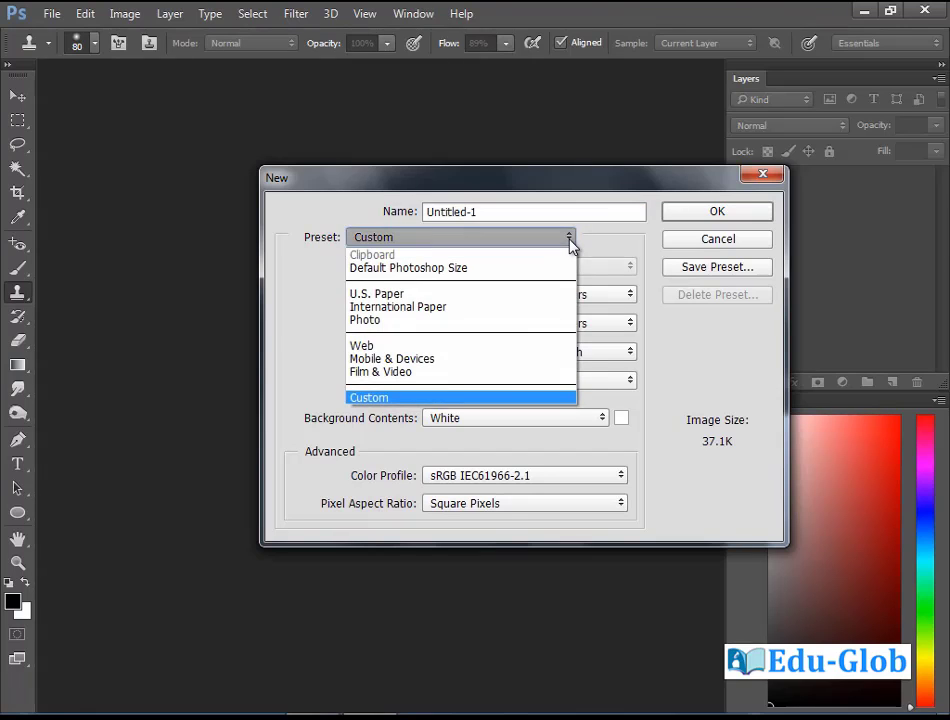
click(428, 314)
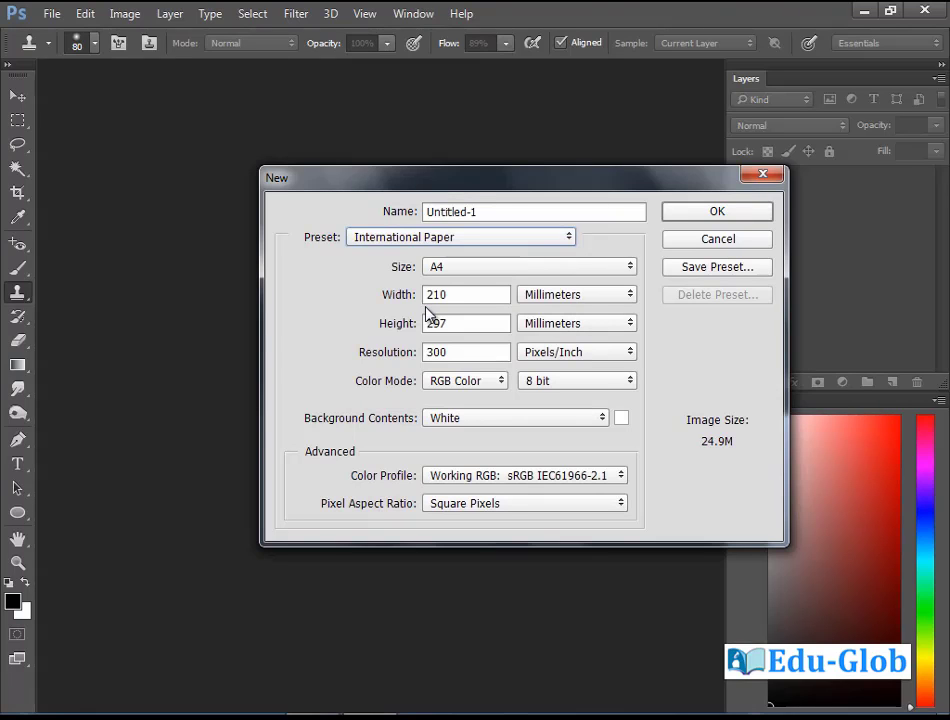
click(630, 269)
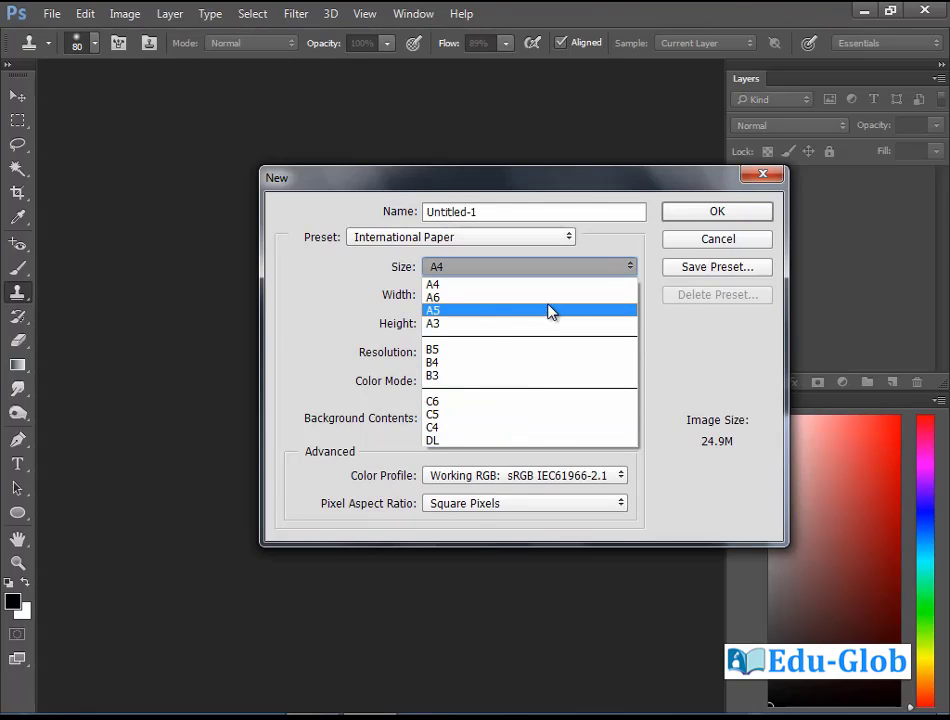
click(679, 329)
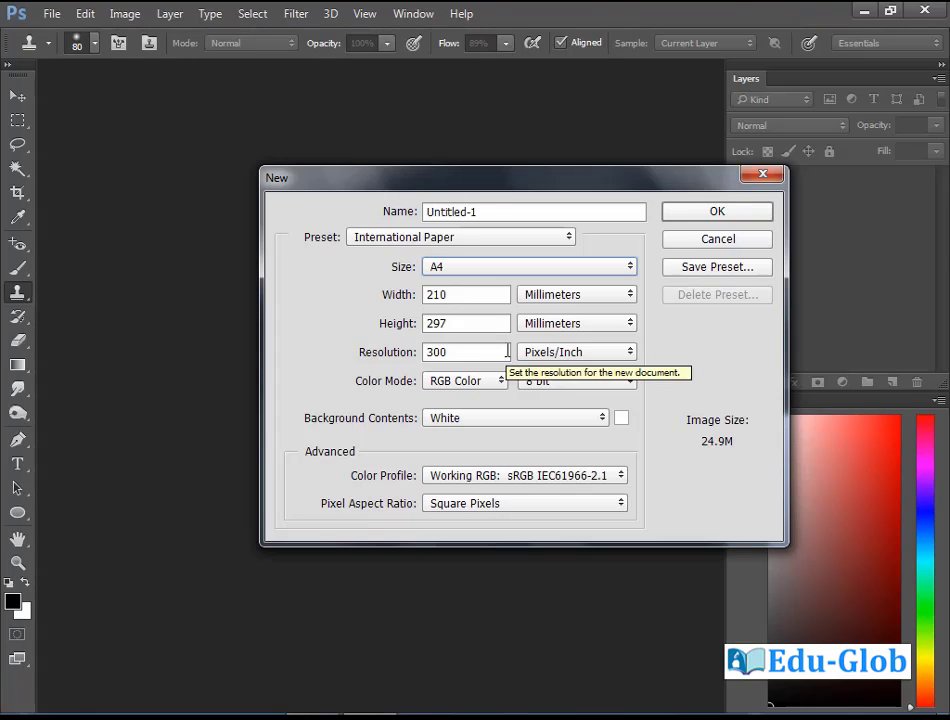
click(629, 298)
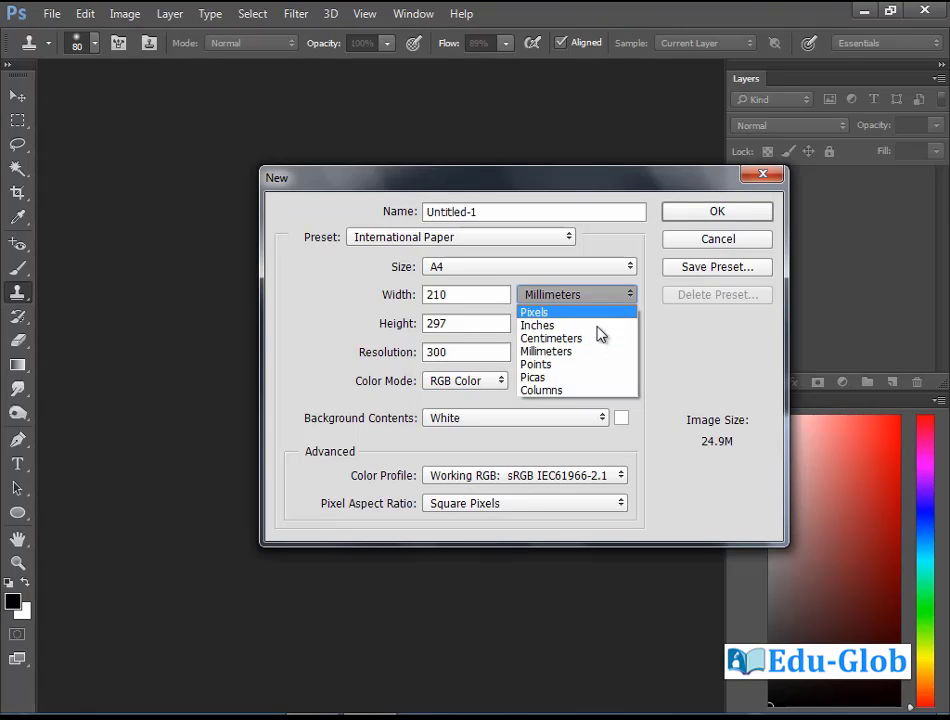
click(663, 333)
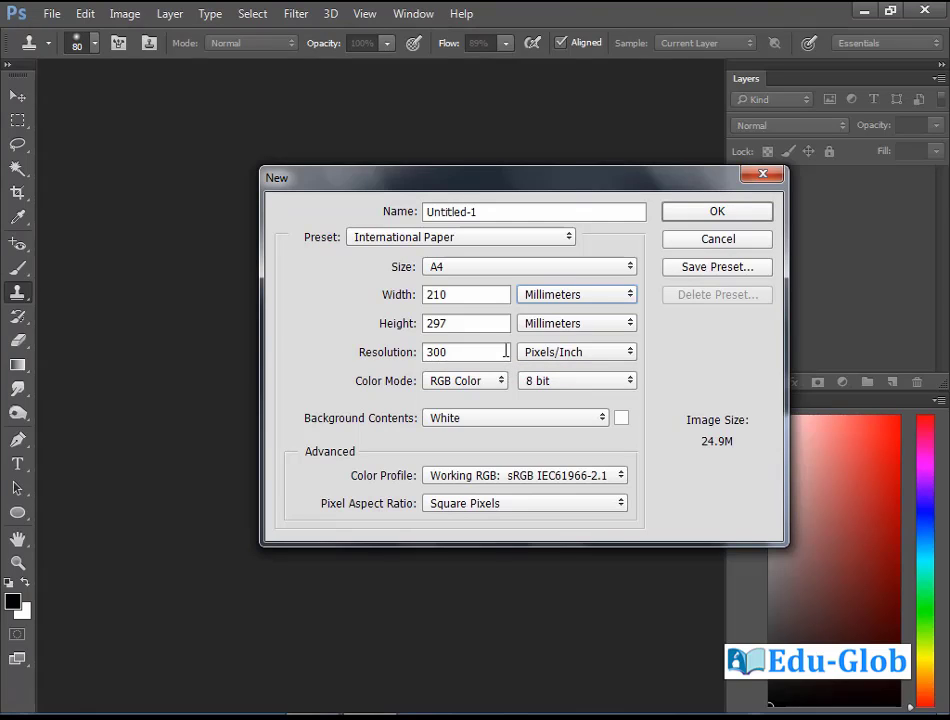
Set the resolution to 72, change its unit to Pixels/Centimeter, and cancel the new document.
drag(456, 352, 348, 352)
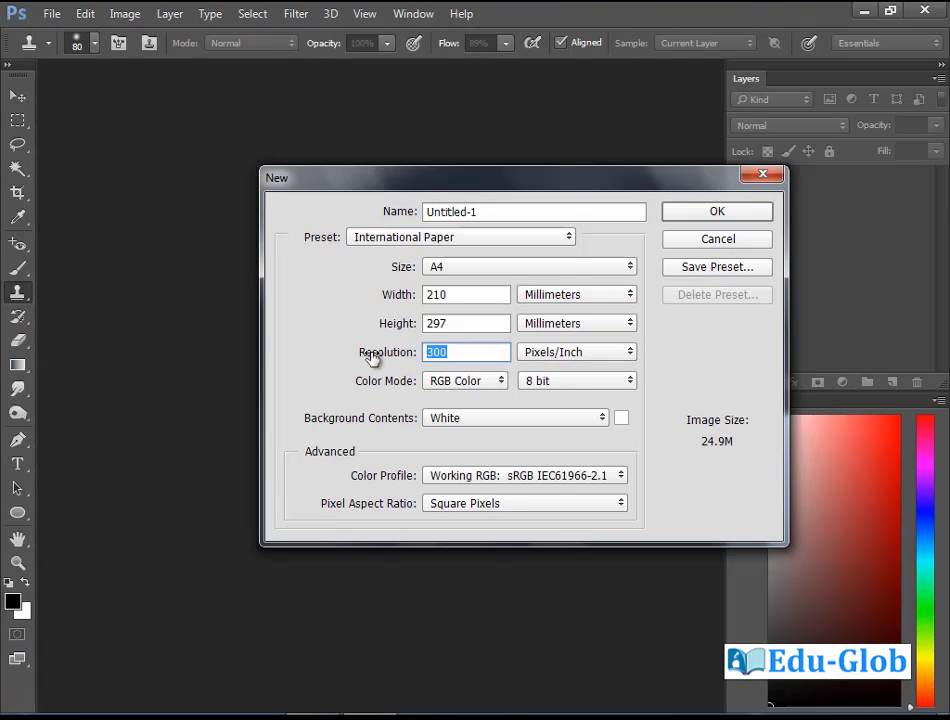
text(72)
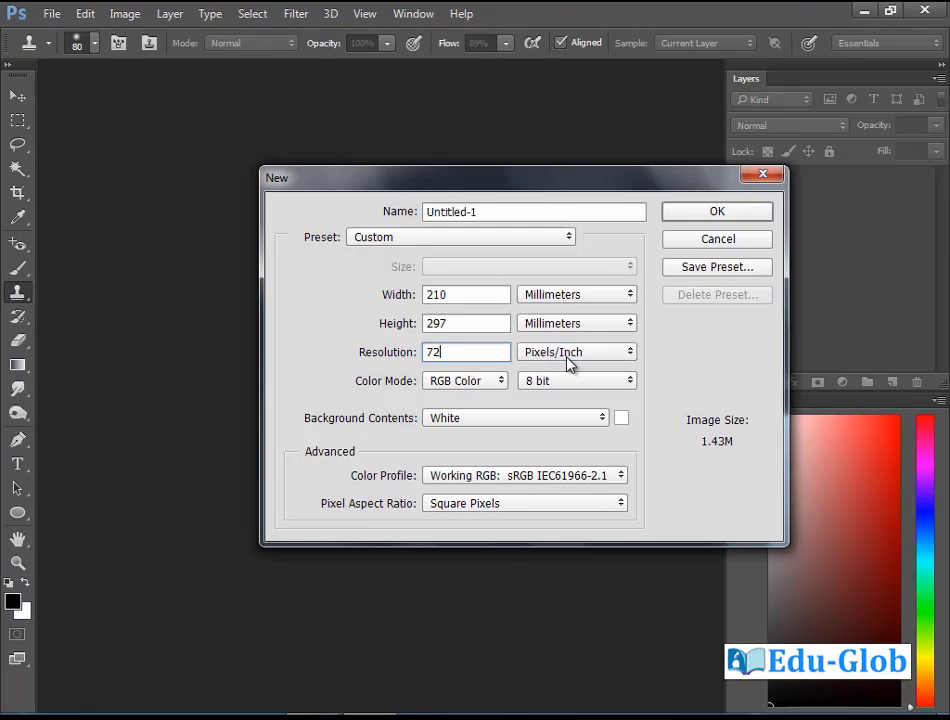
click(632, 363)
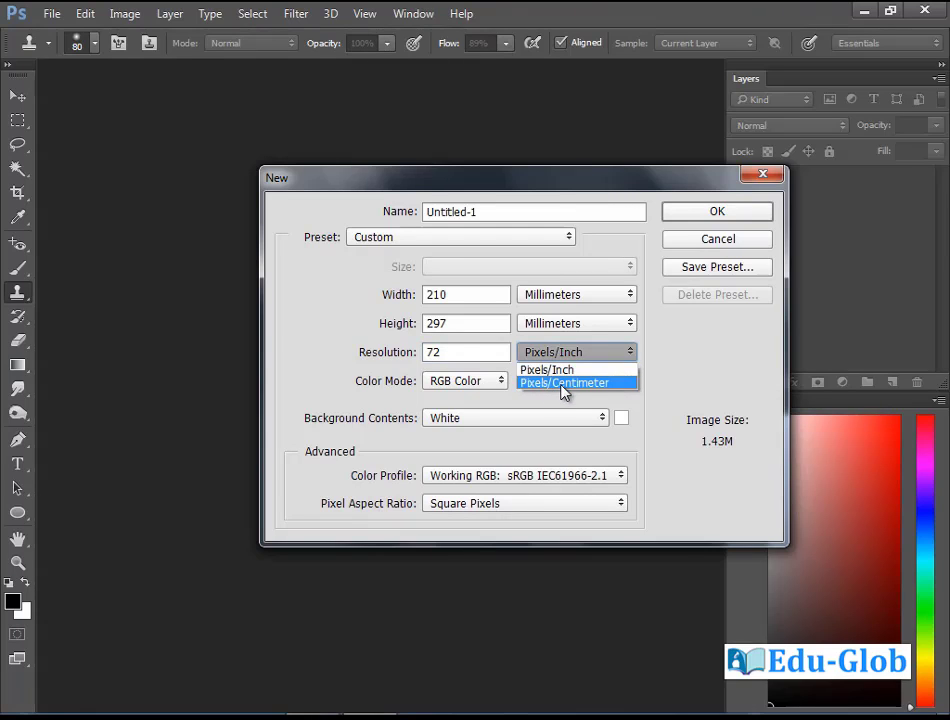
click(584, 386)
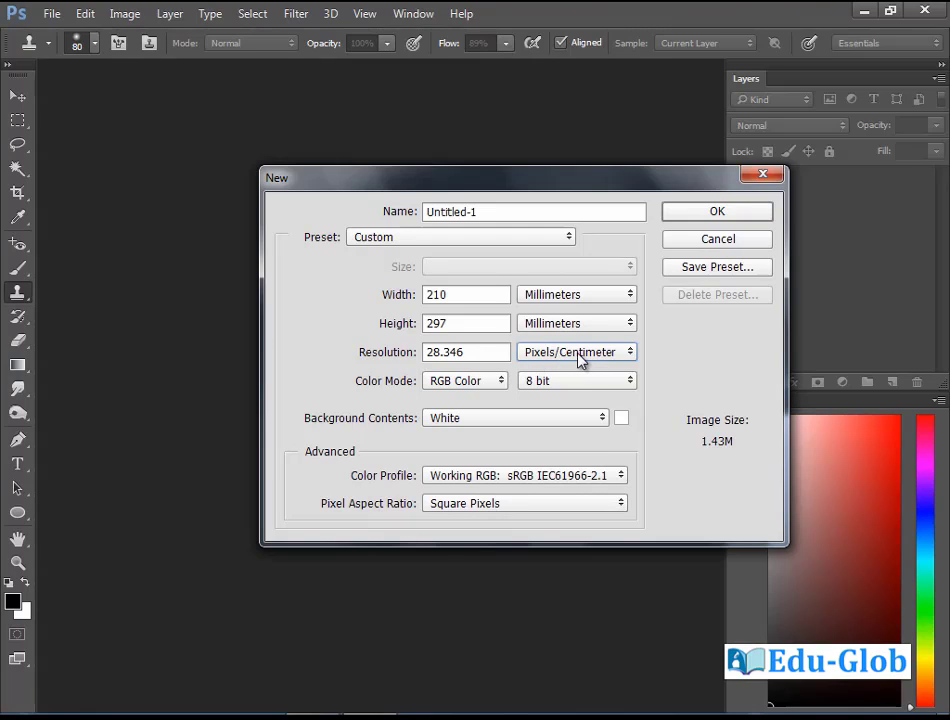
click(739, 245)
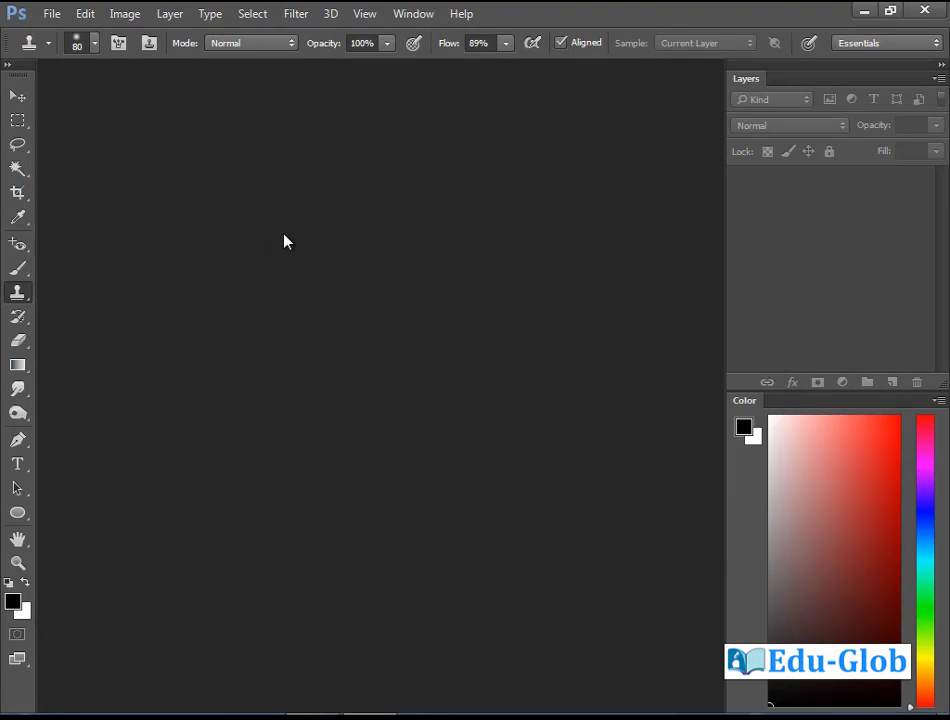
Open the pencil image from the Project folder on New Volume (E:).
click(50, 14)
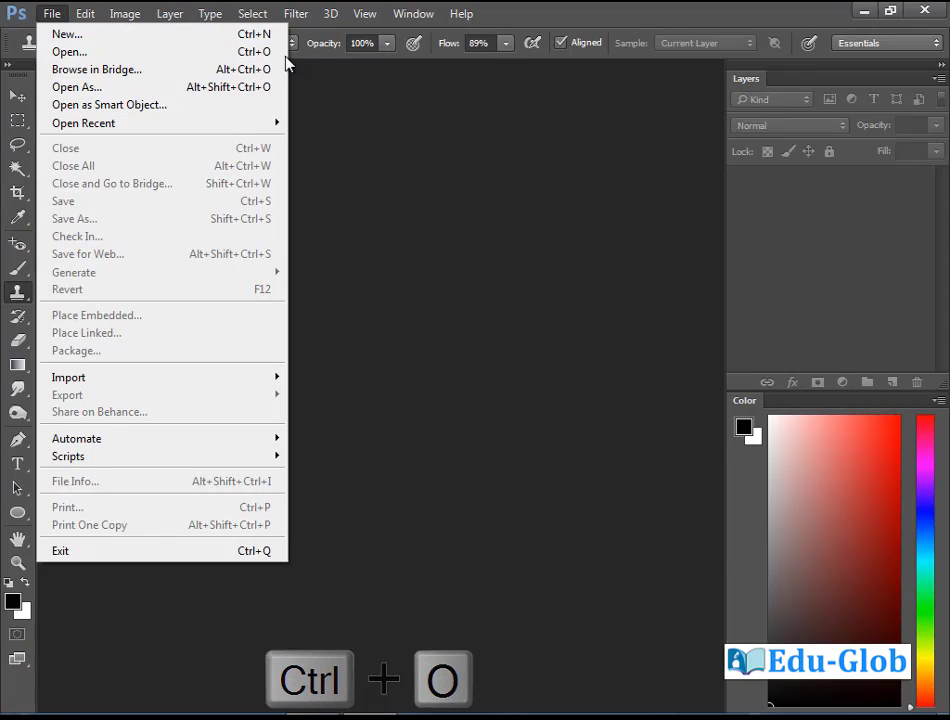
click(476, 330)
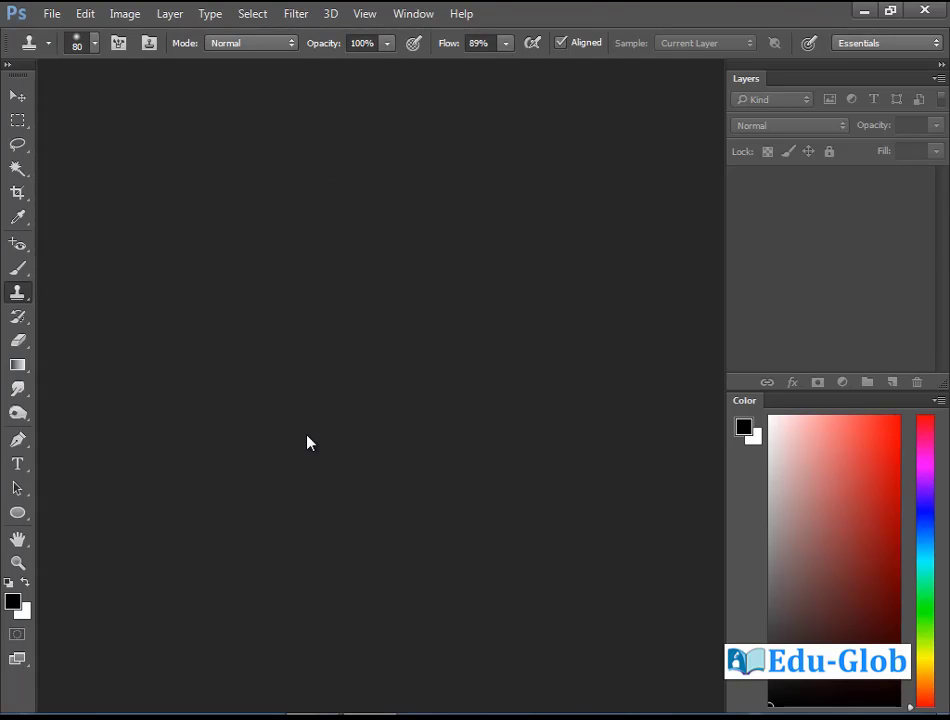
key(ctrl+o)
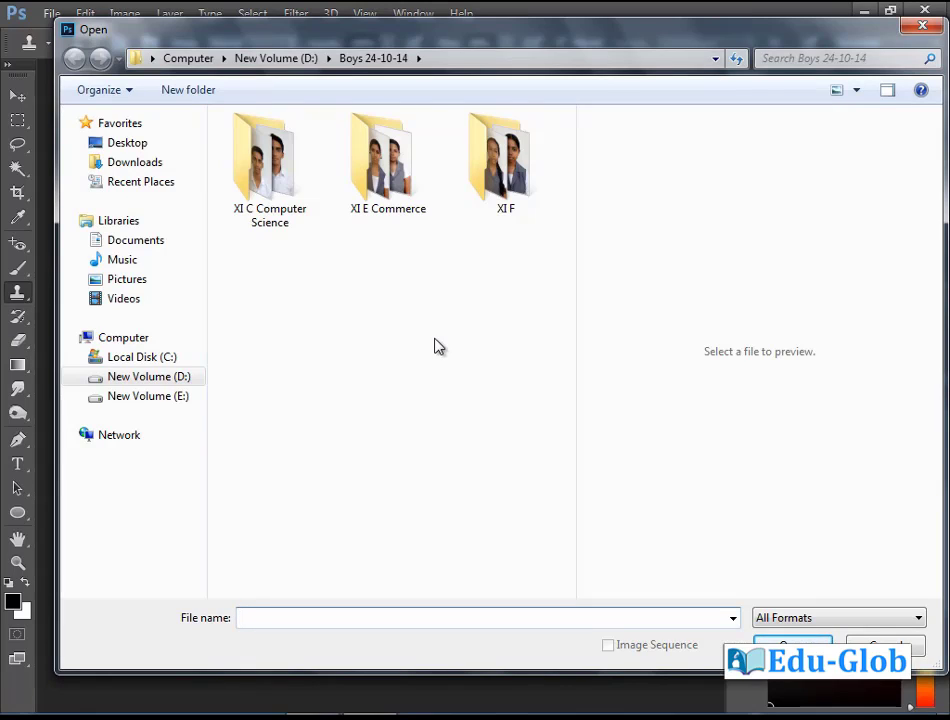
click(168, 398)
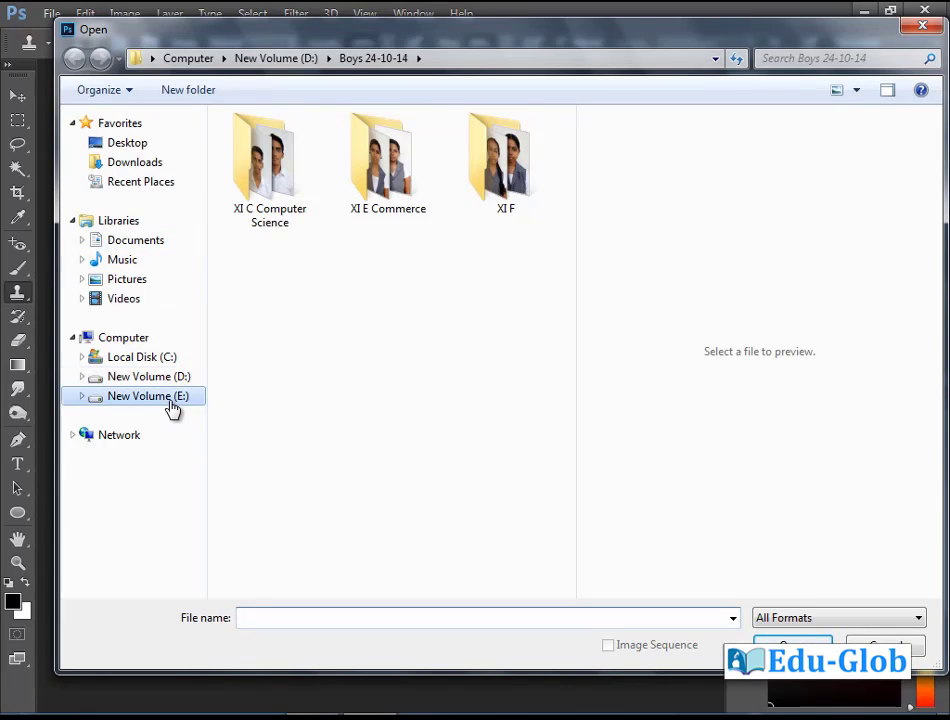
double_click(261, 221)
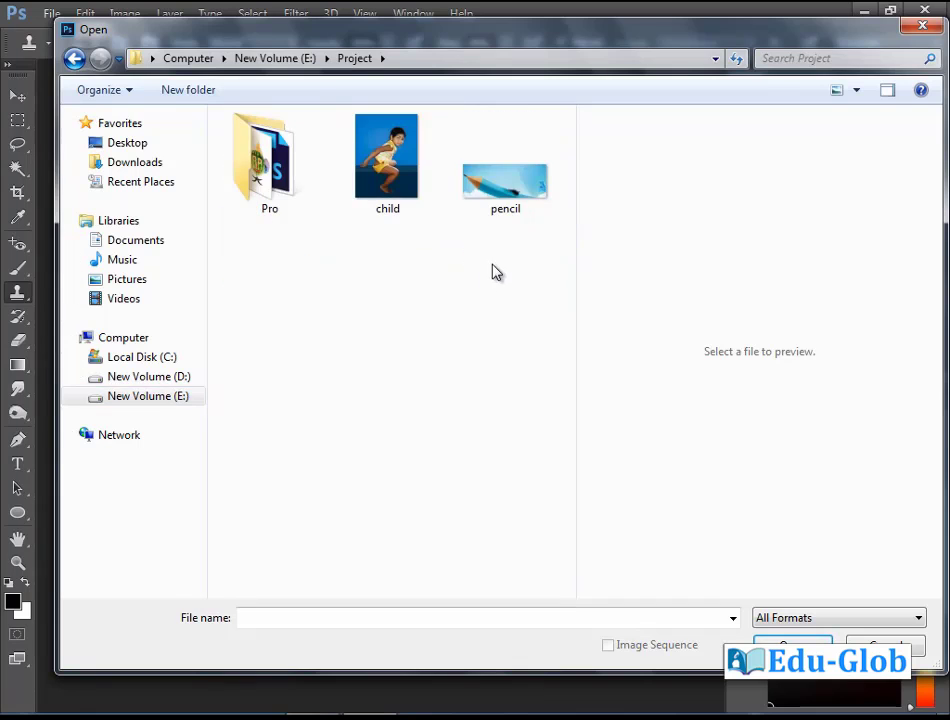
double_click(513, 197)
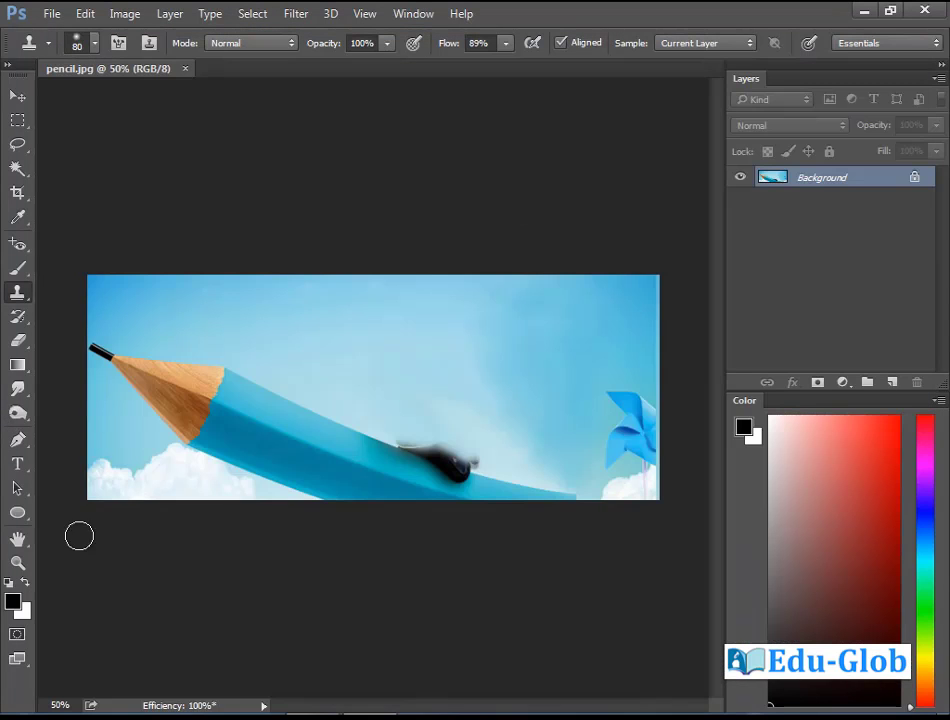
Magnify the pencil's wooden tip to 3200% to examine its individual pixels, and close the image.
click(17, 563)
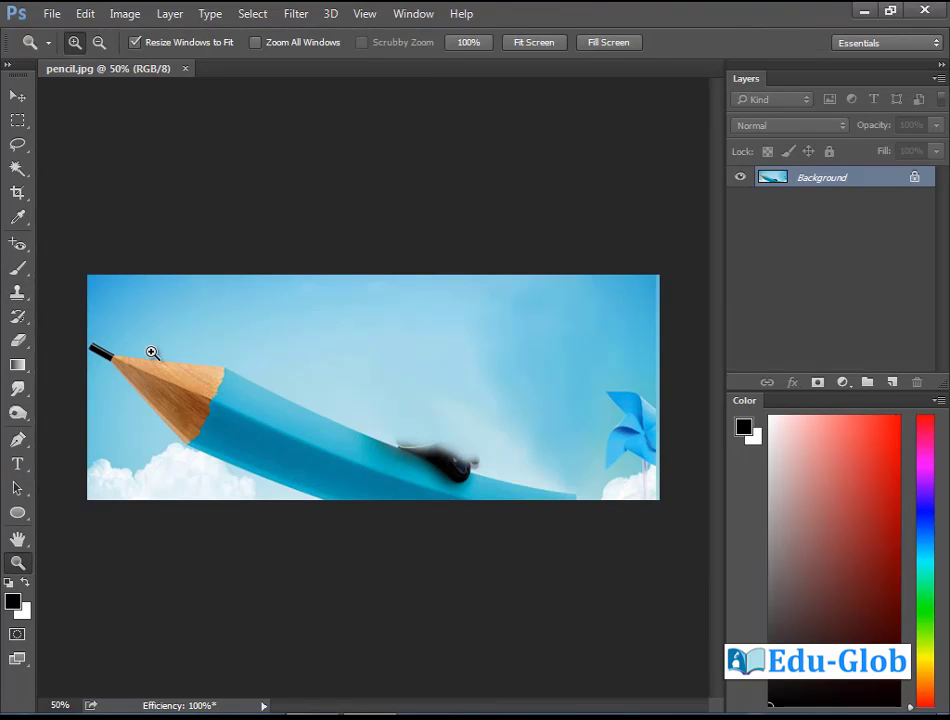
drag(153, 354, 242, 424)
drag(233, 324, 445, 520)
drag(423, 437, 420, 437)
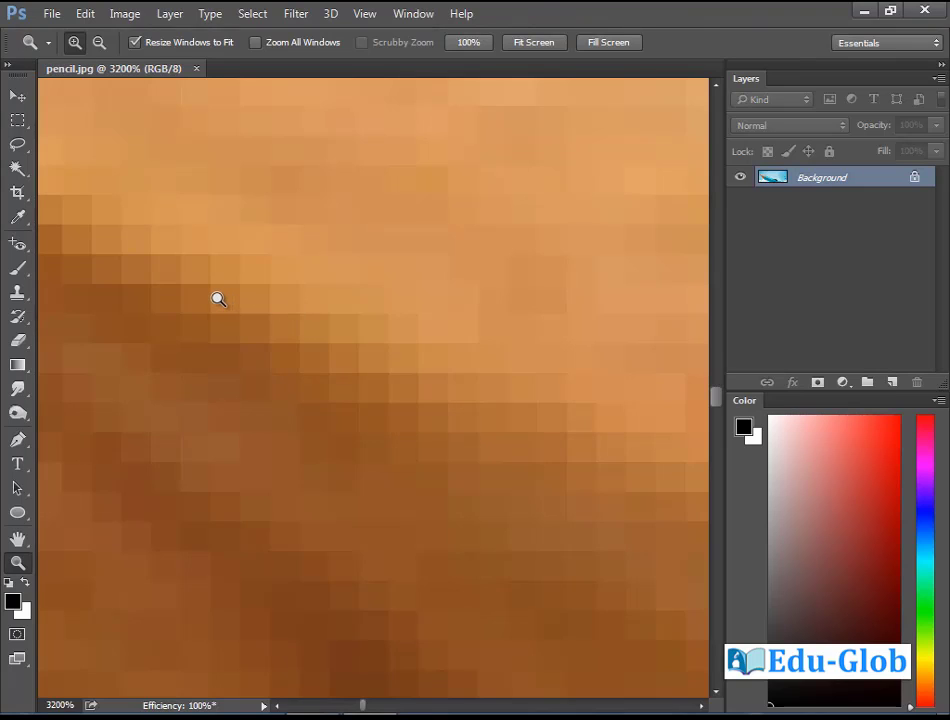
alt+click(365, 370)
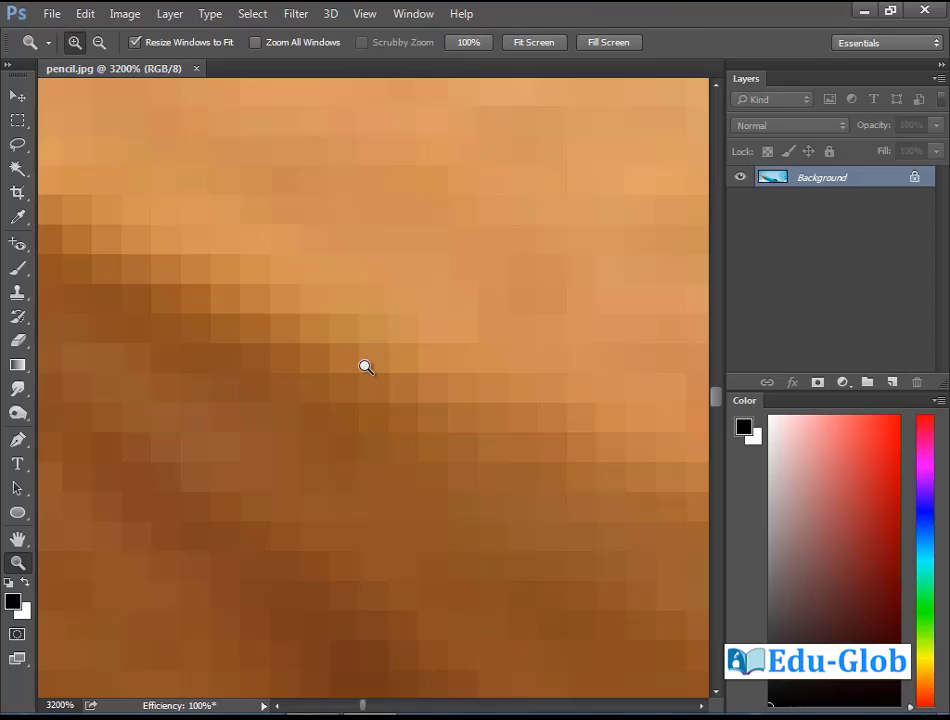
click(196, 68)
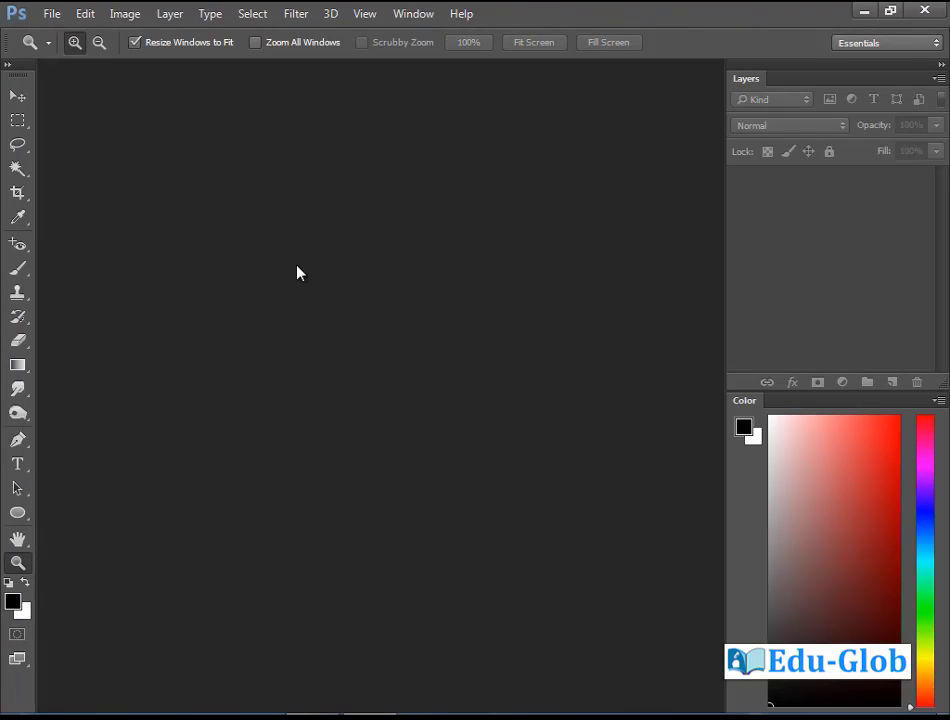
Create a new document in RGB Color mode with a white background, after trying CMYK Color as its color mode.
click(55, 13)
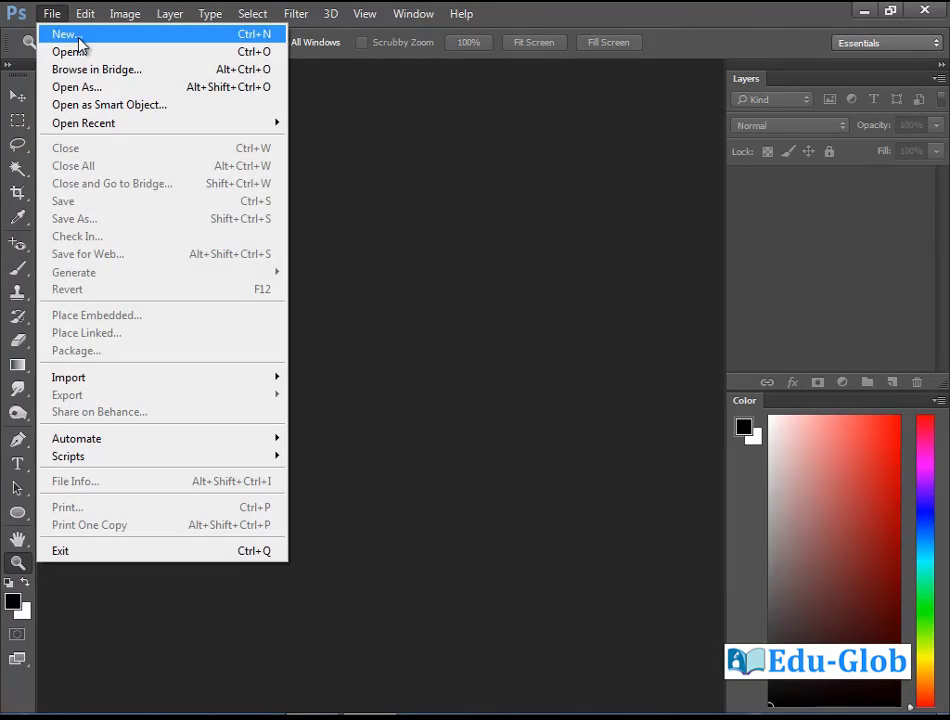
click(80, 45)
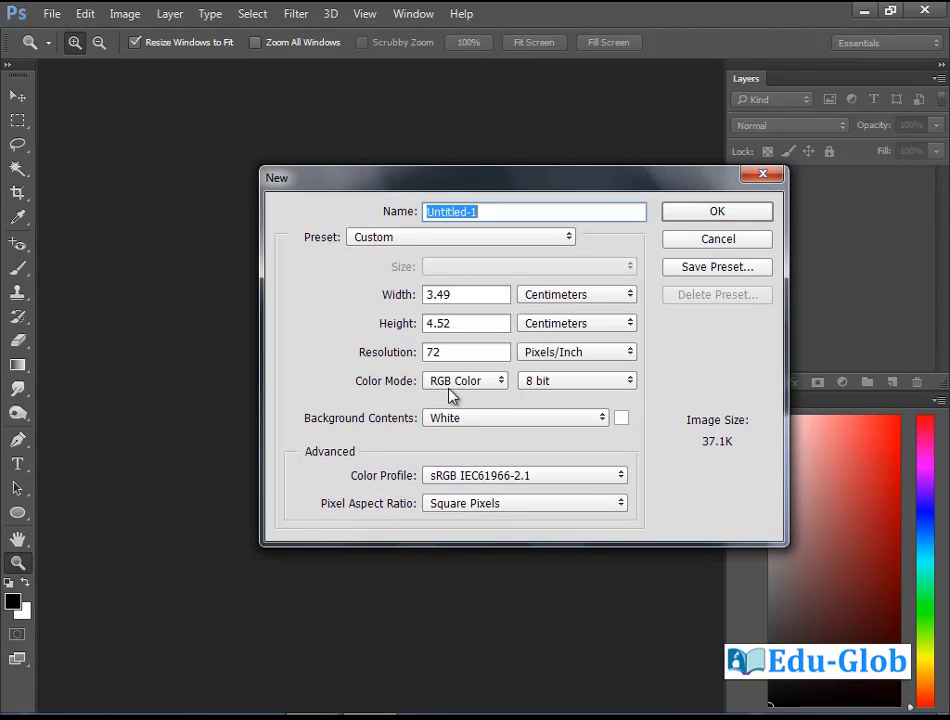
click(500, 383)
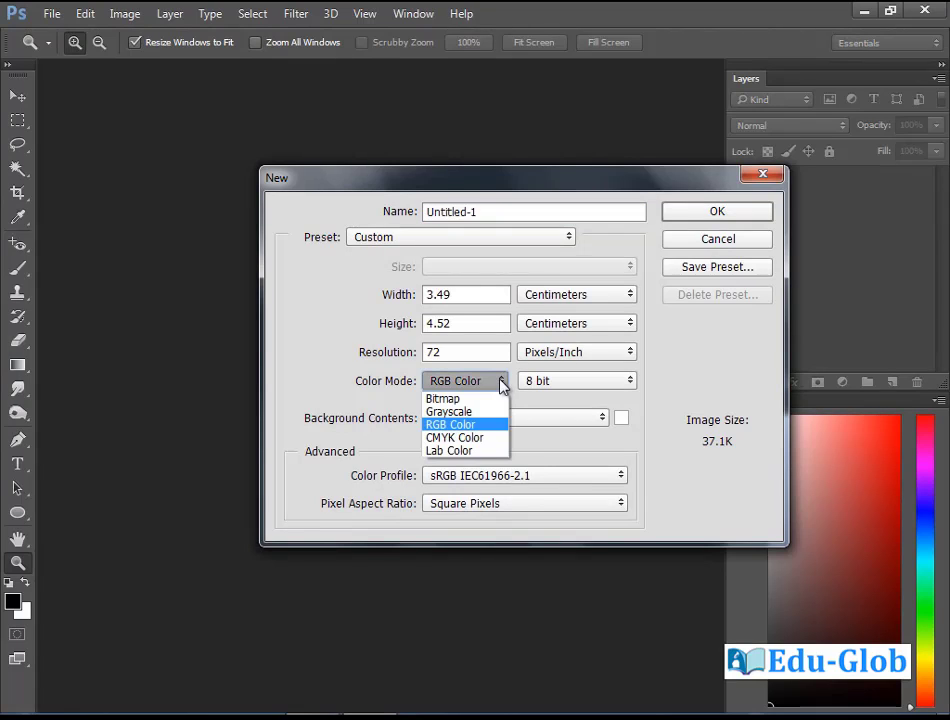
click(488, 439)
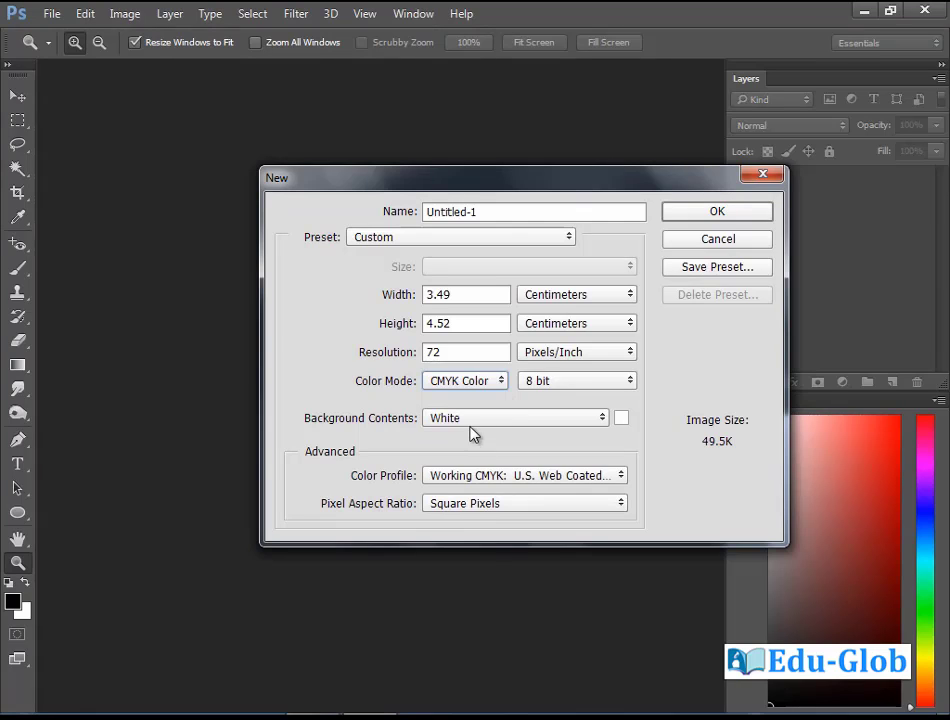
click(503, 386)
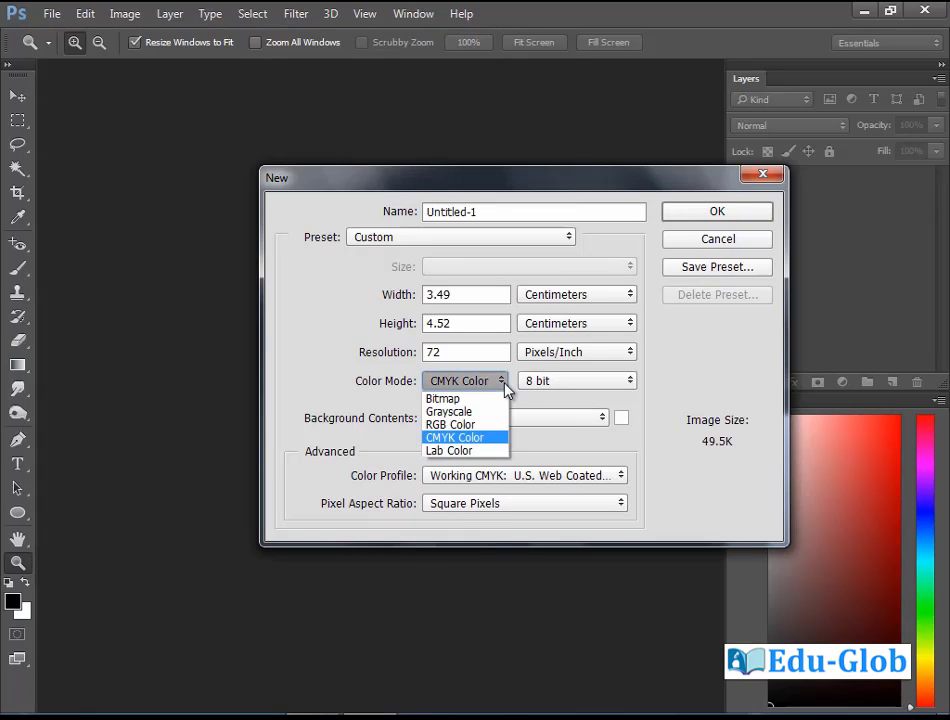
click(488, 426)
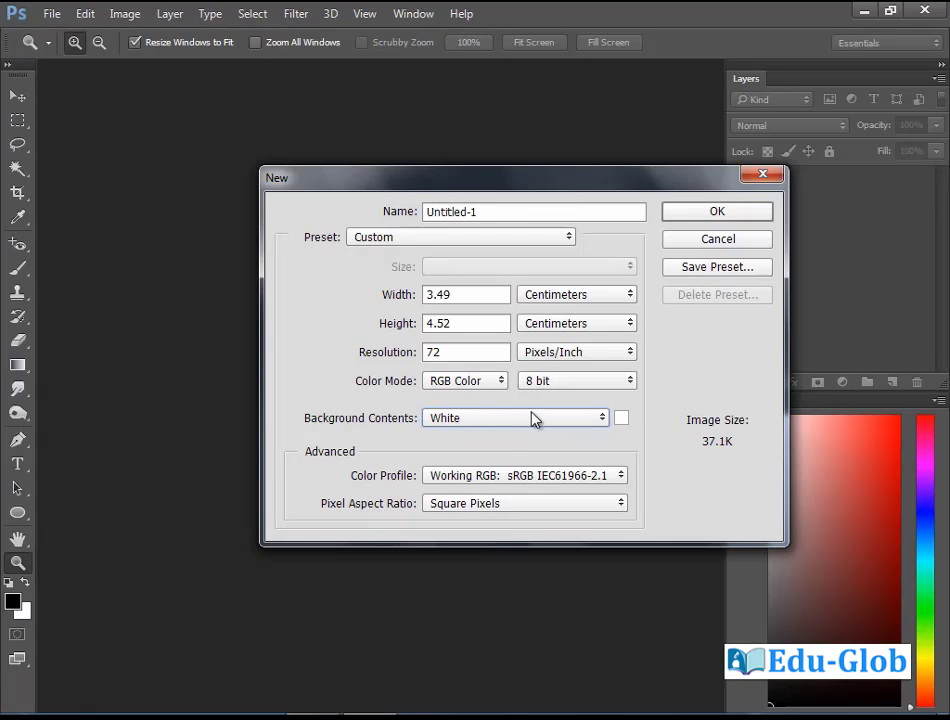
key(Return)
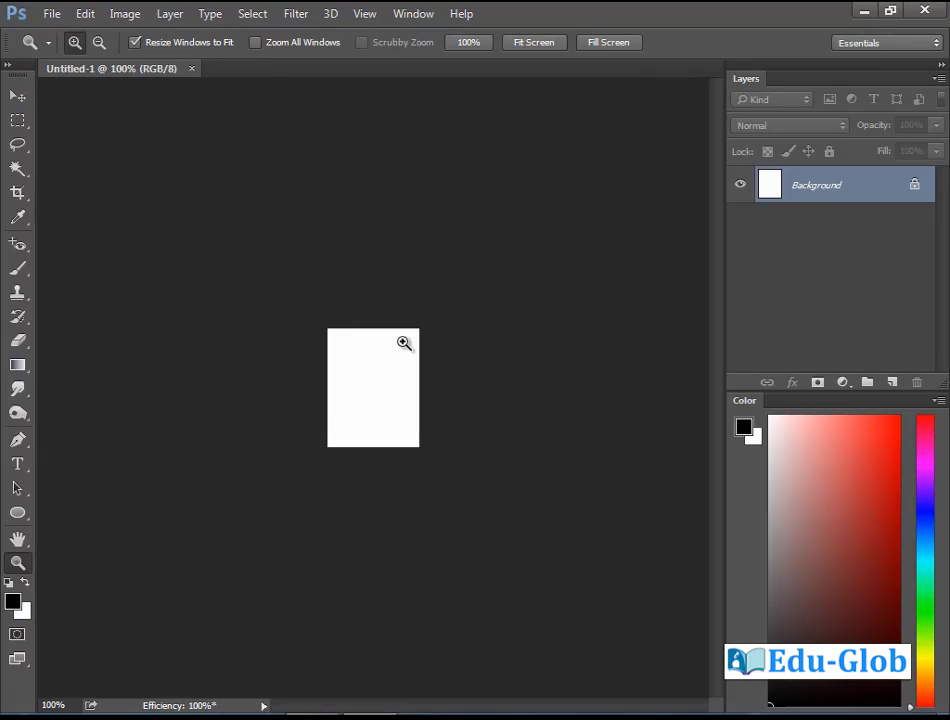
Start another new document and set its background contents to Background Color.
click(51, 14)
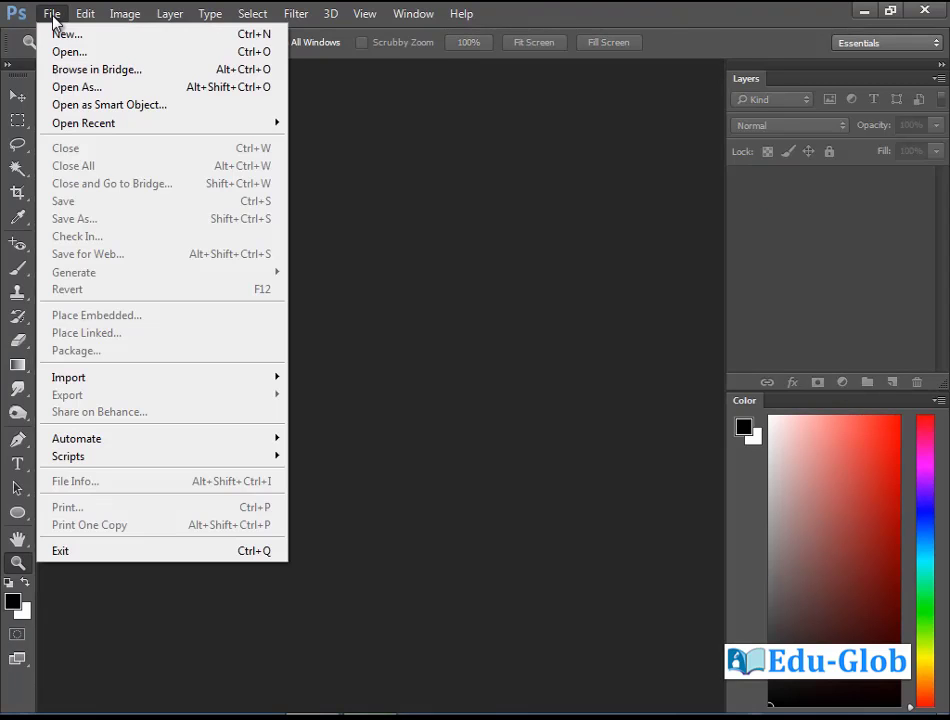
click(63, 33)
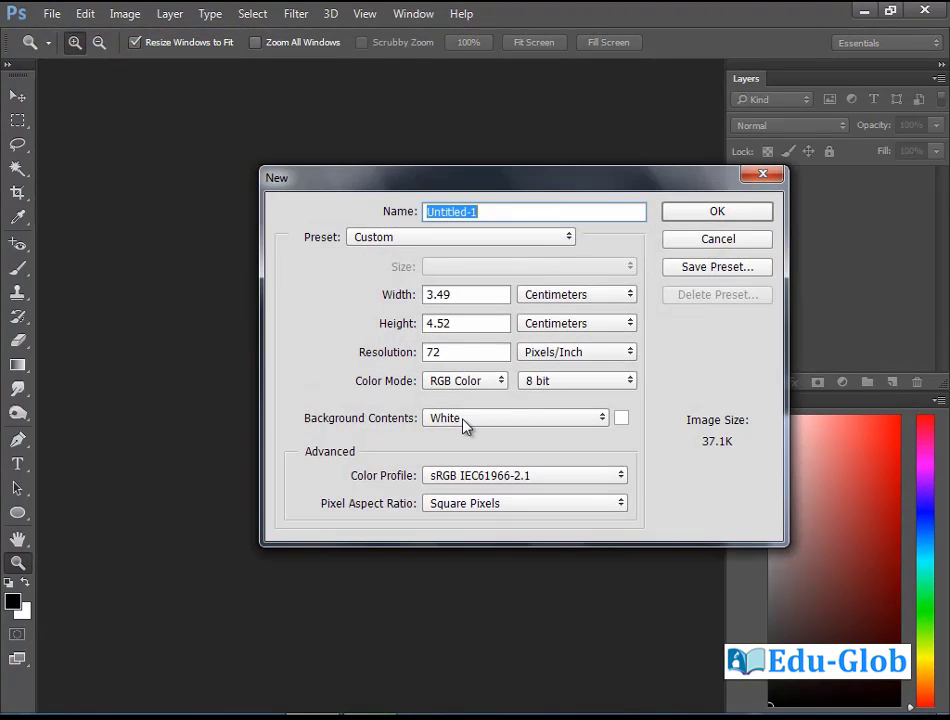
click(604, 419)
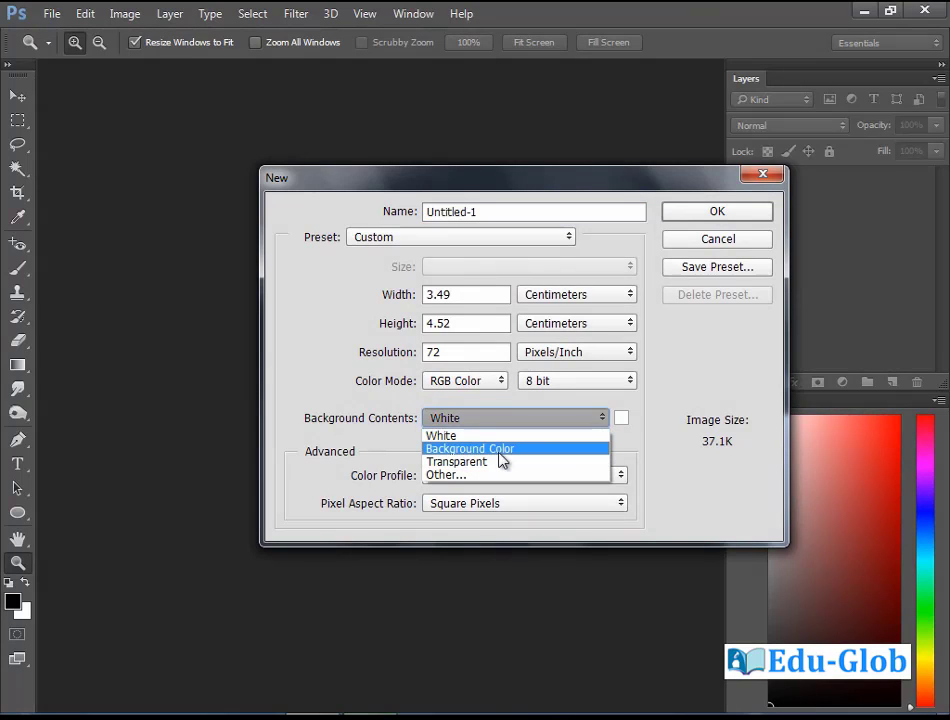
click(507, 452)
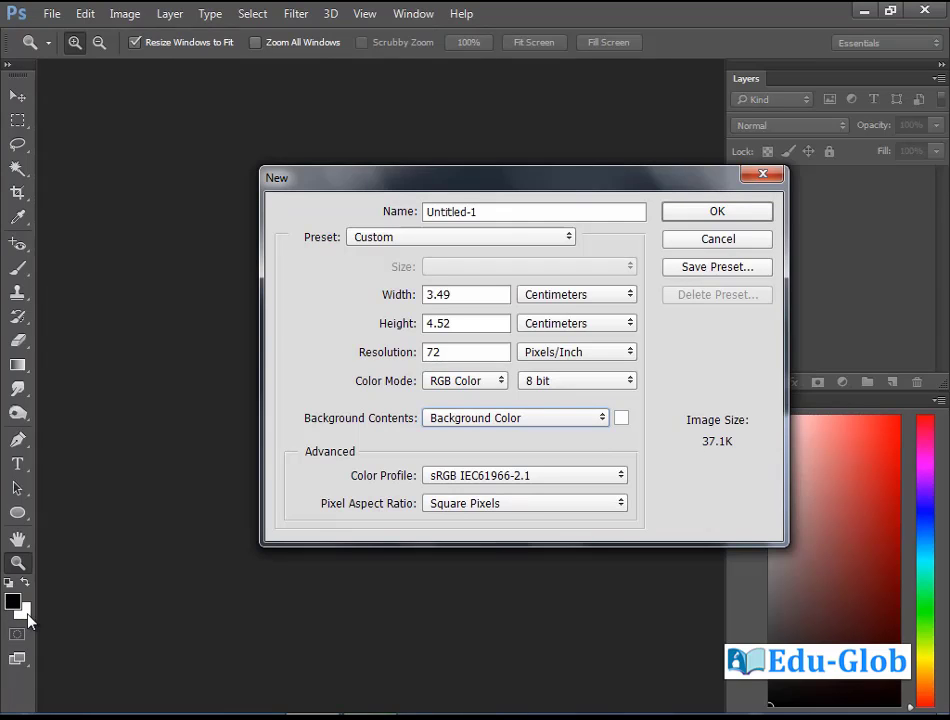
Create the document using white as its background color, and close it.
click(729, 220)
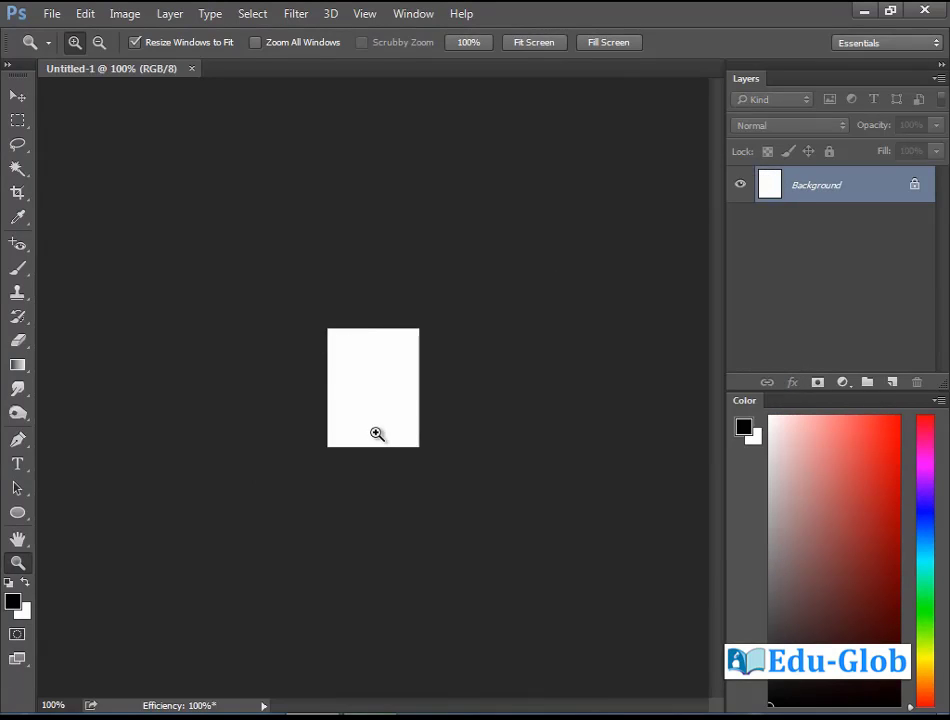
click(191, 68)
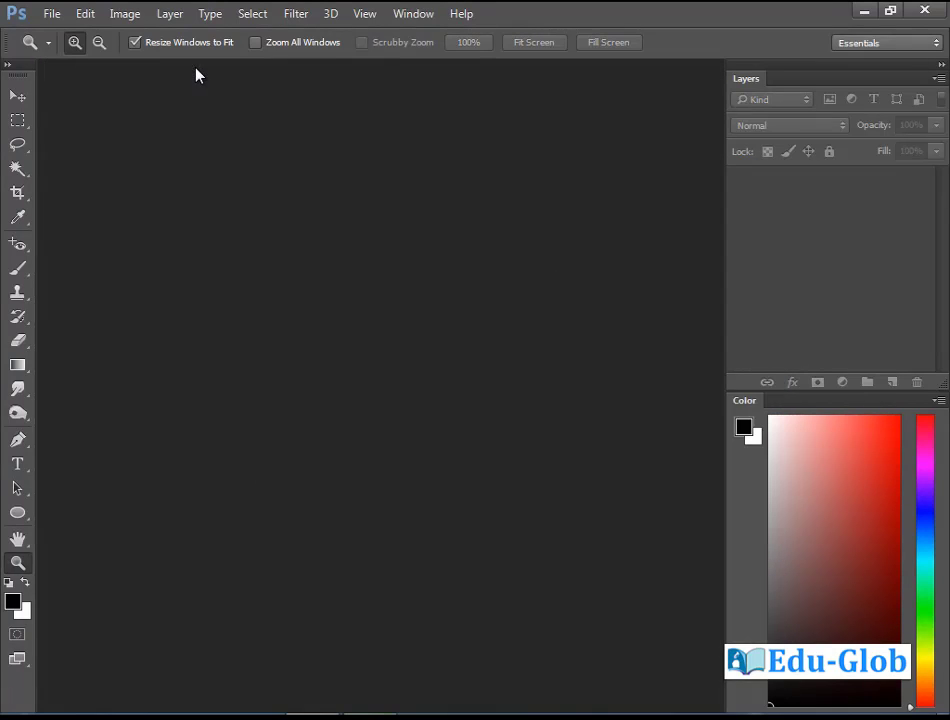
Set the foreground color to a strong red in the Color Picker.
click(12, 602)
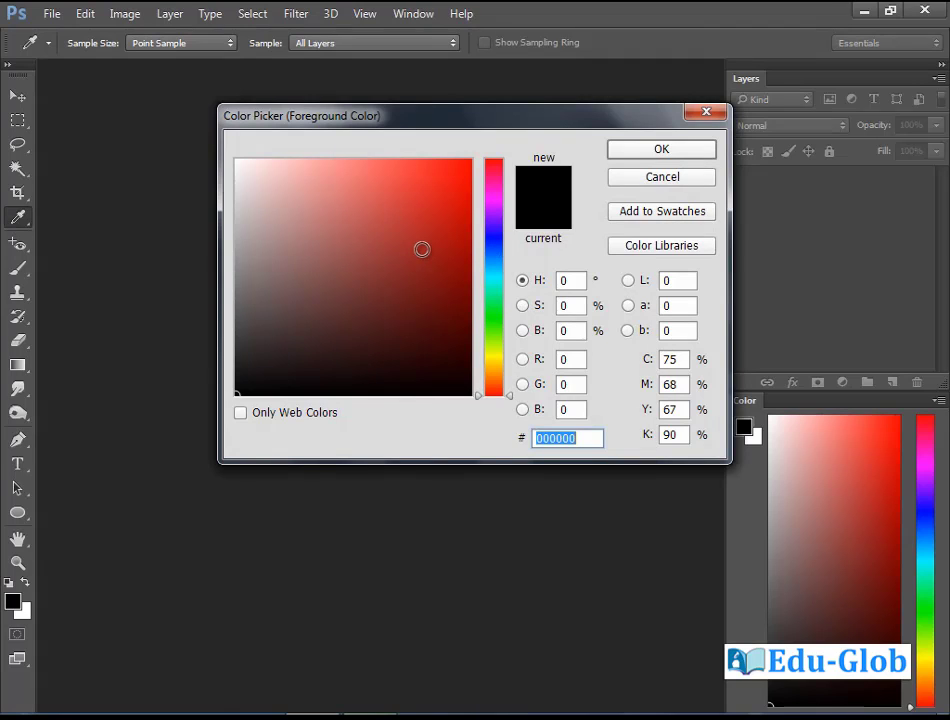
mouse_move(462, 185)
mouse_down()
mouse_move(462, 176)
mouse_move(423, 169)
mouse_move(445, 221)
mouse_up()
click(695, 159)
key(z)
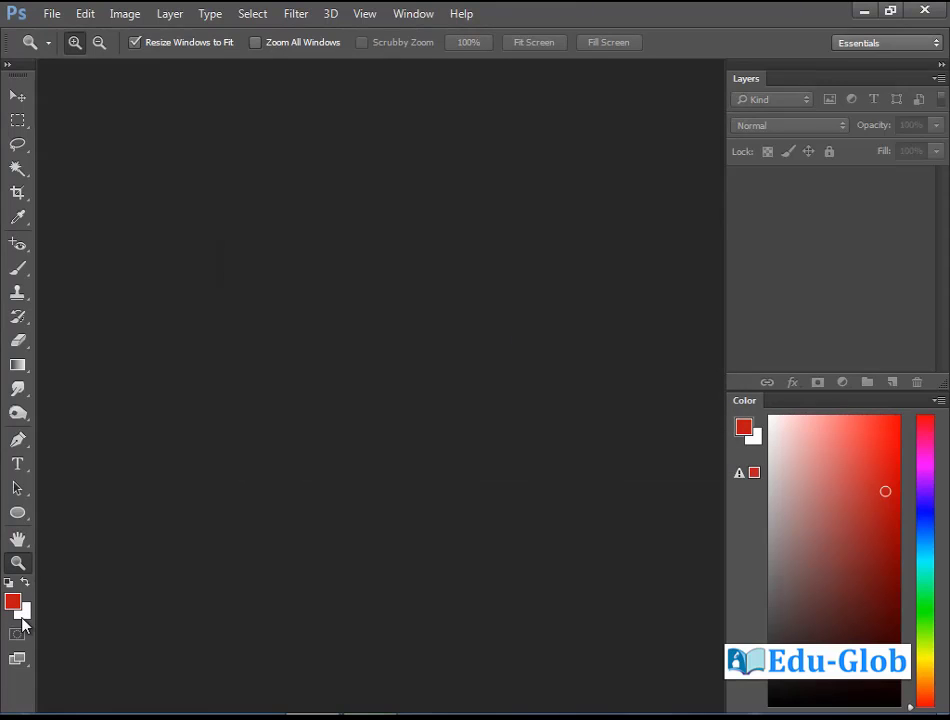
Set the background color to a dark green with a hue of 100° in the Color Picker.
click(24, 618)
click(494, 329)
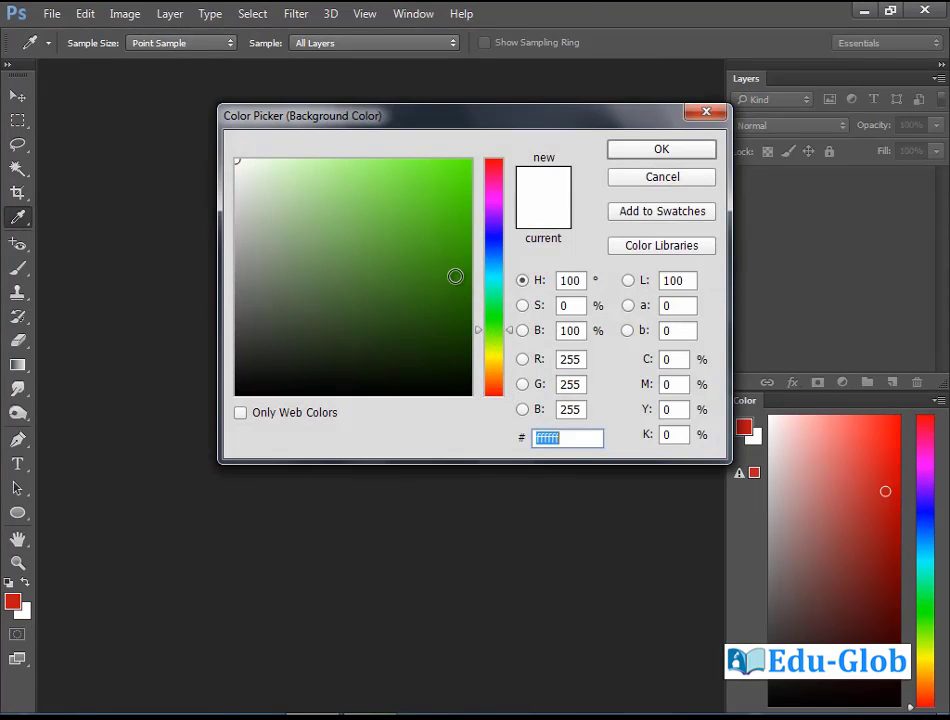
click(455, 270)
click(677, 152)
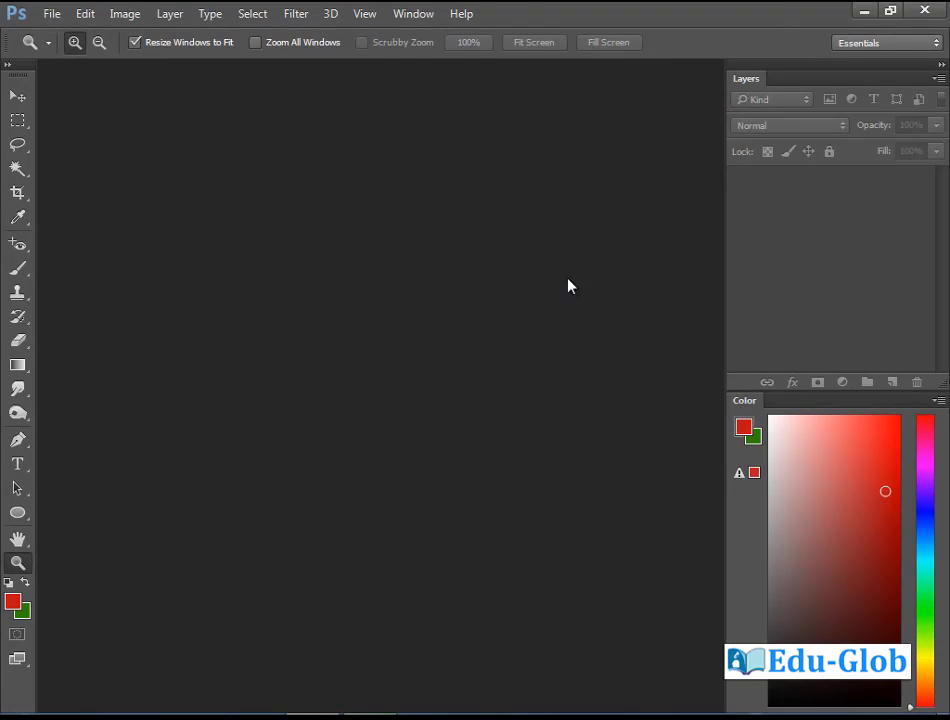
Create a new document filled with the dark green background color, and close it.
click(51, 13)
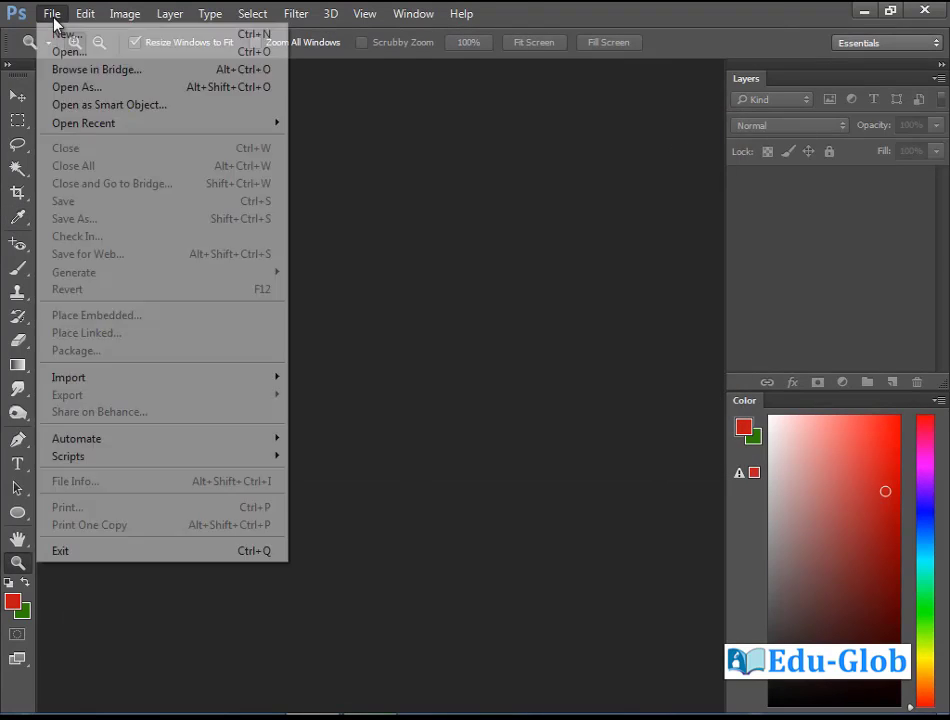
click(69, 32)
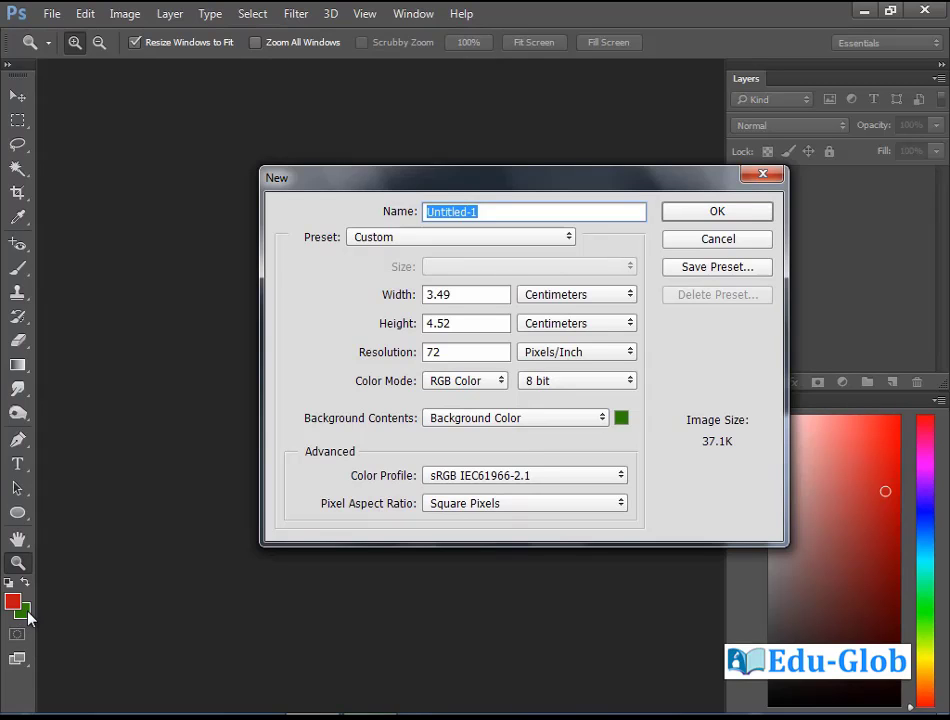
click(744, 212)
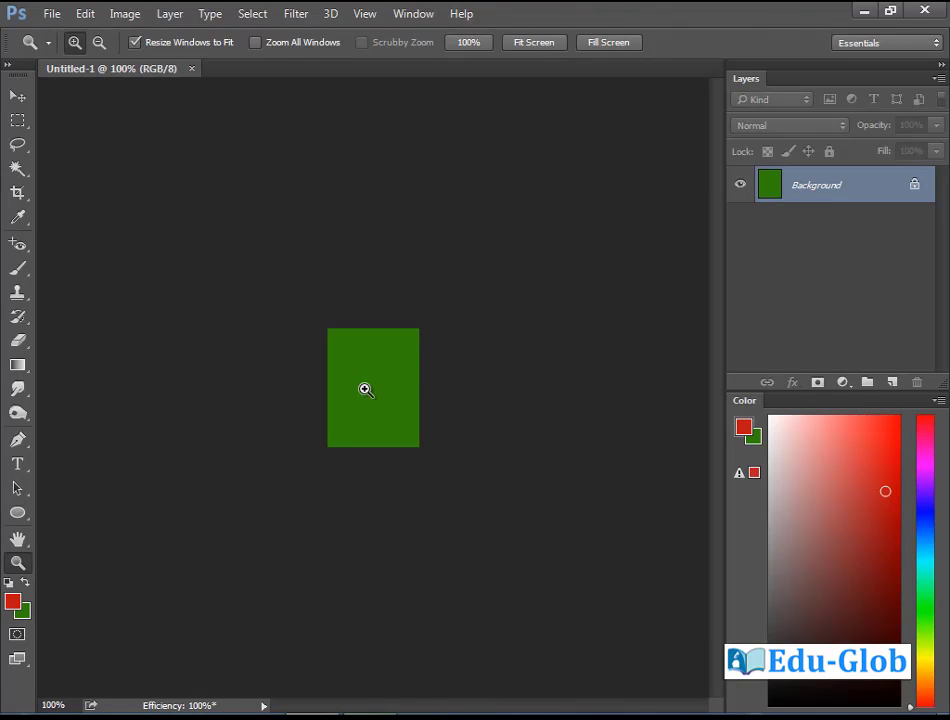
click(191, 68)
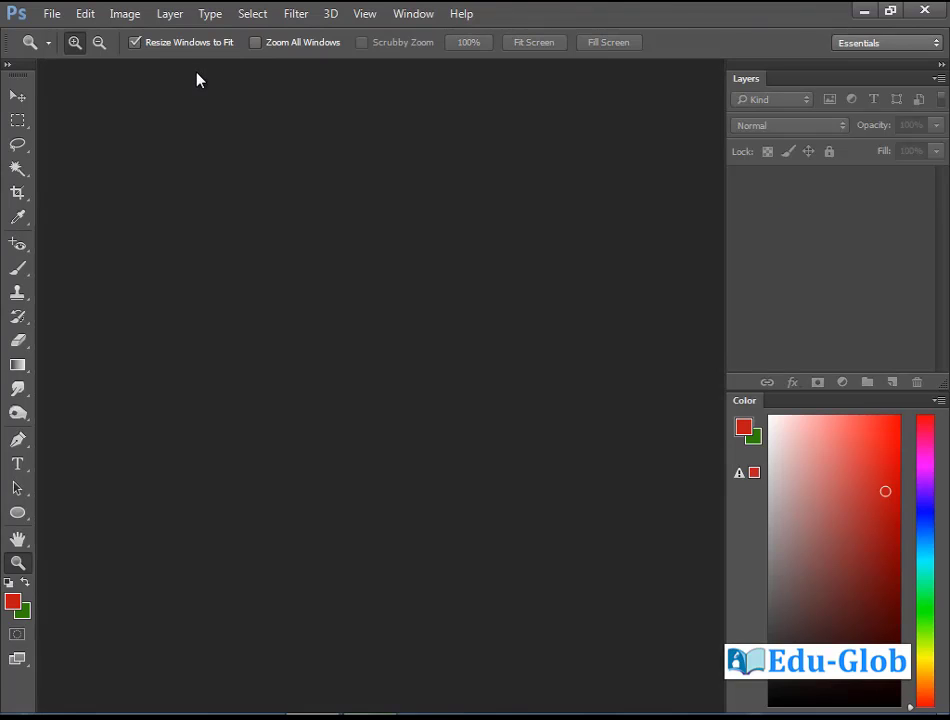
Create a new document with Transparent as its background contents, and close it.
click(54, 14)
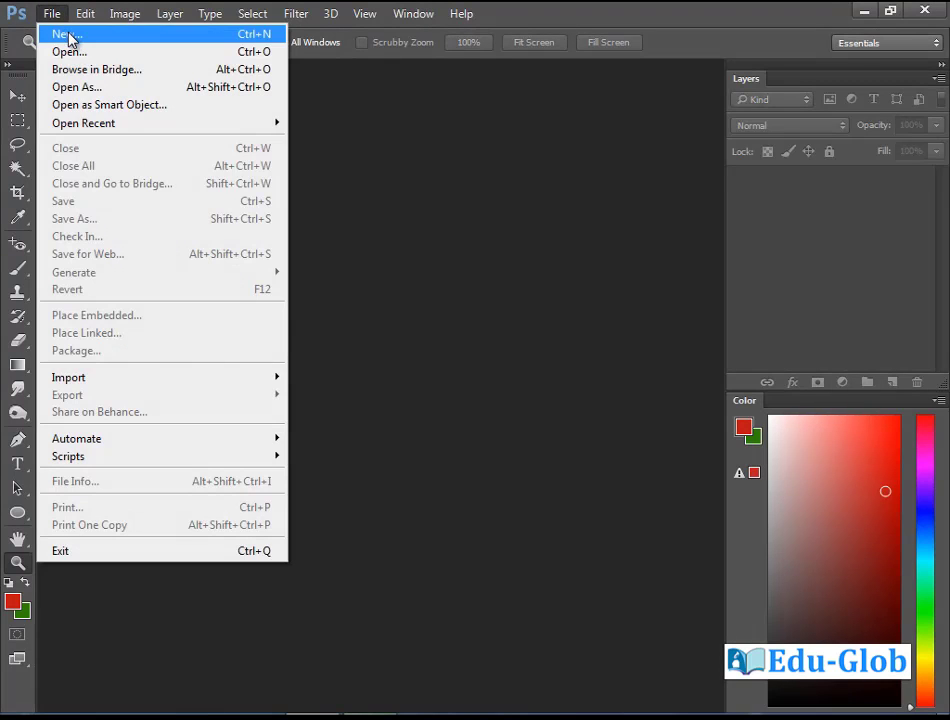
click(68, 36)
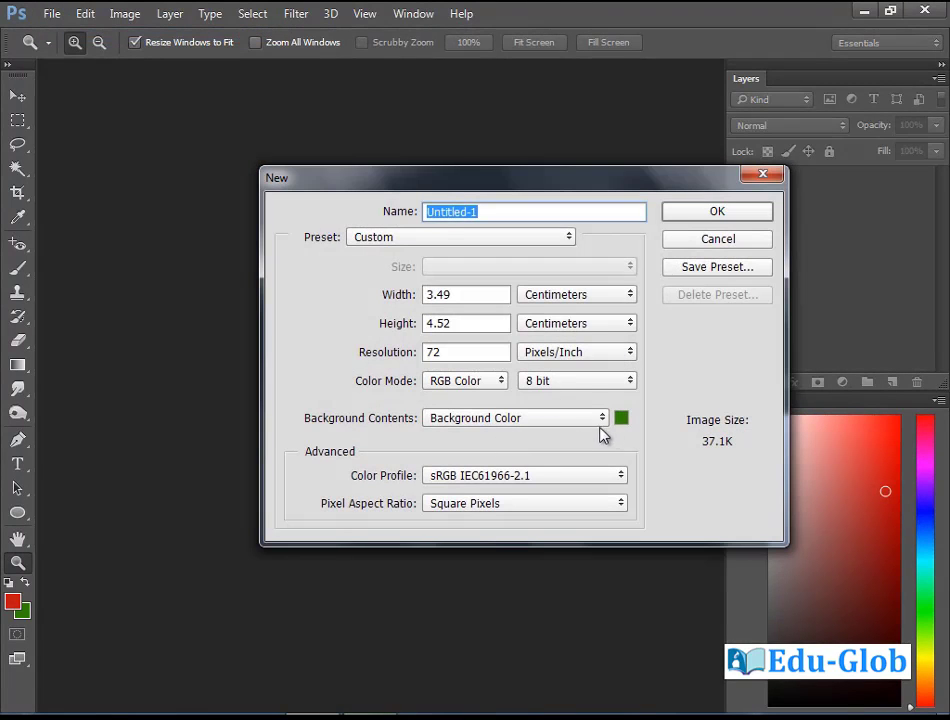
click(604, 428)
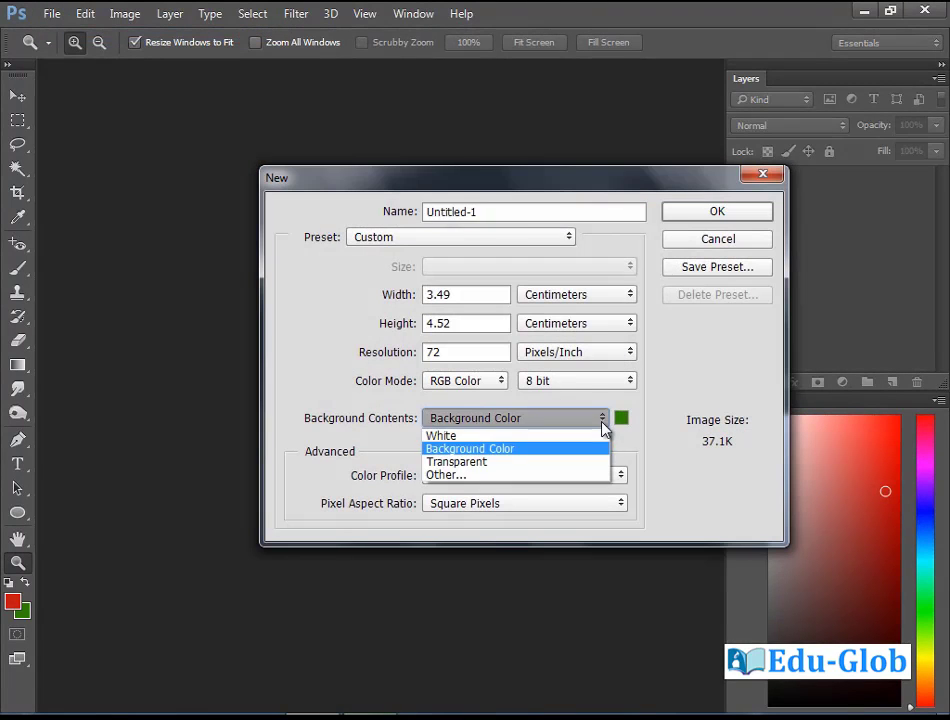
click(502, 466)
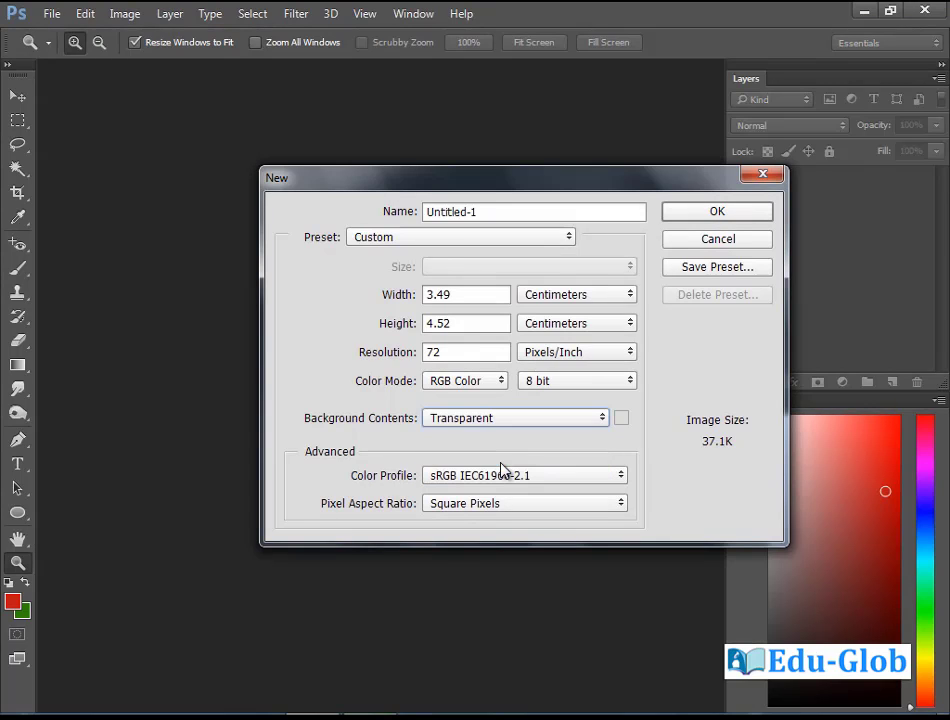
click(717, 212)
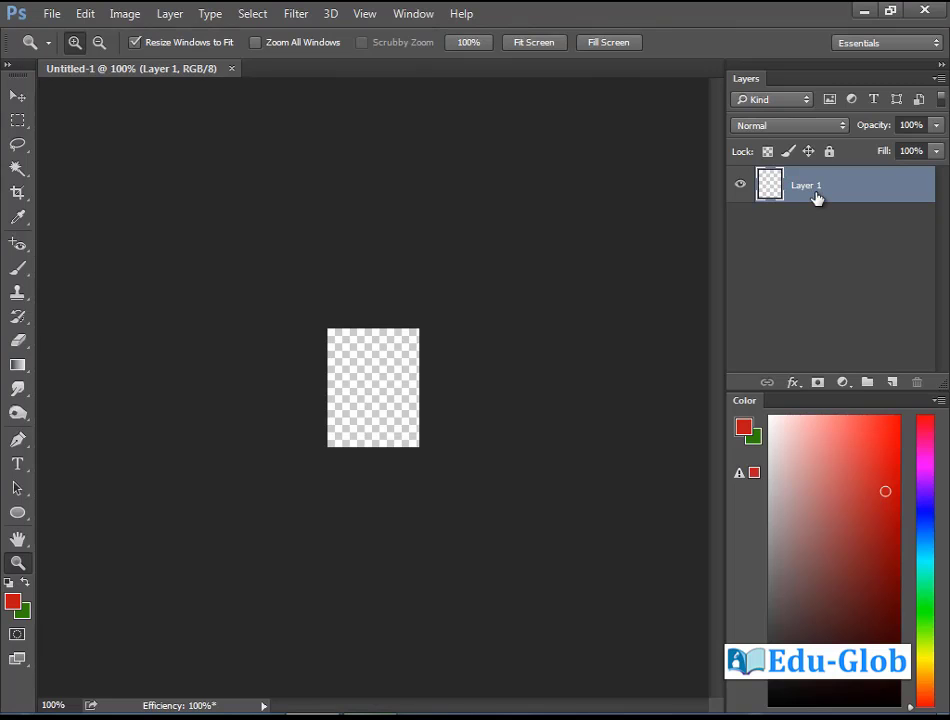
click(230, 70)
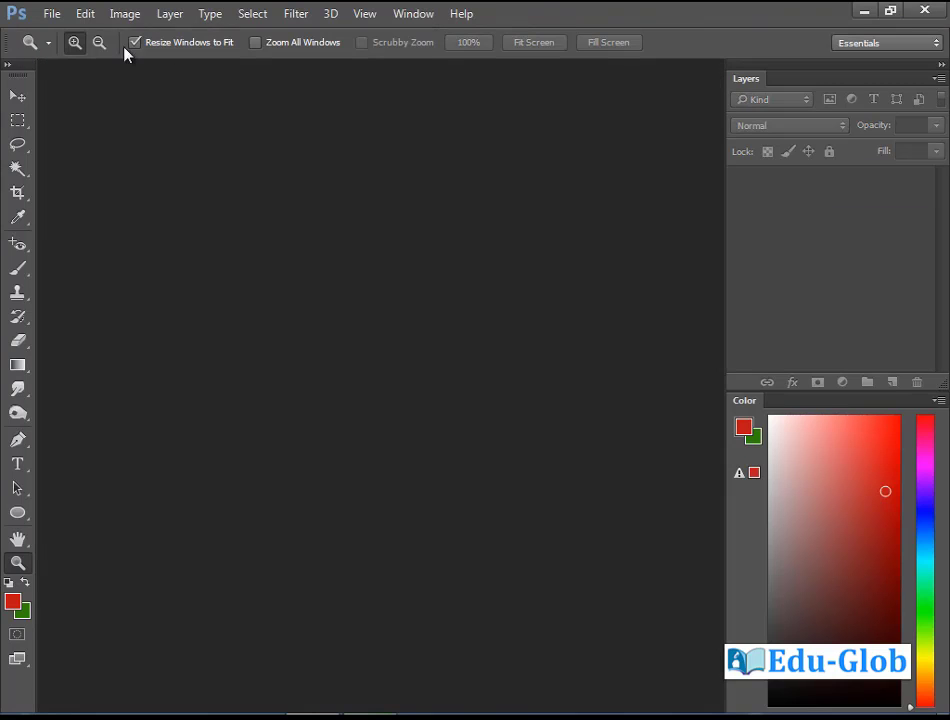
Create a new document with a custom bright green (hue 110°) as its background contents, and close it.
click(52, 14)
click(66, 33)
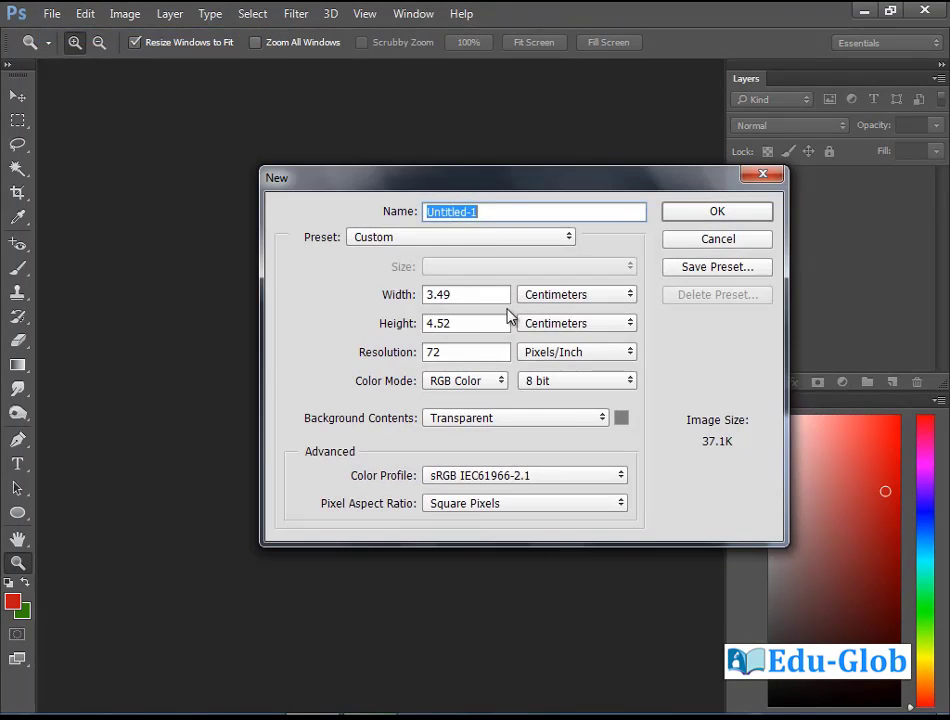
click(609, 420)
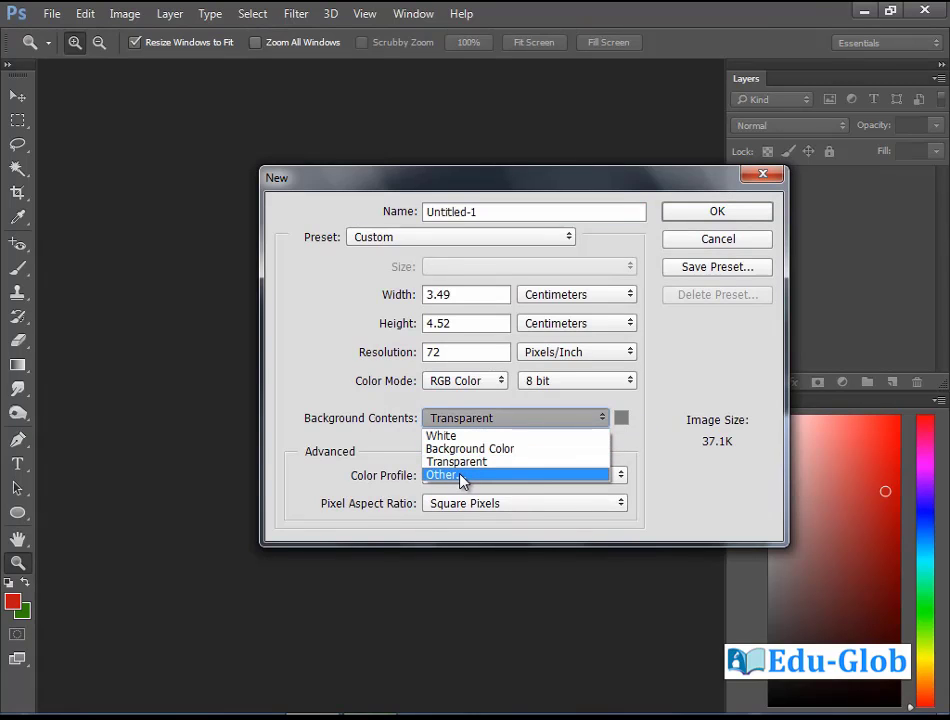
click(622, 448)
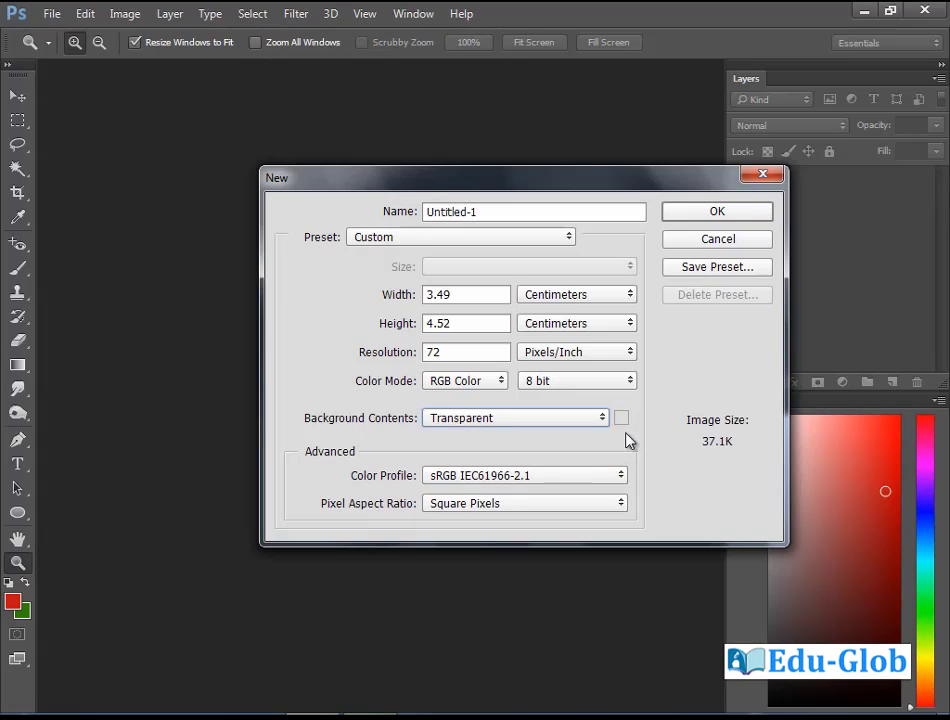
click(621, 418)
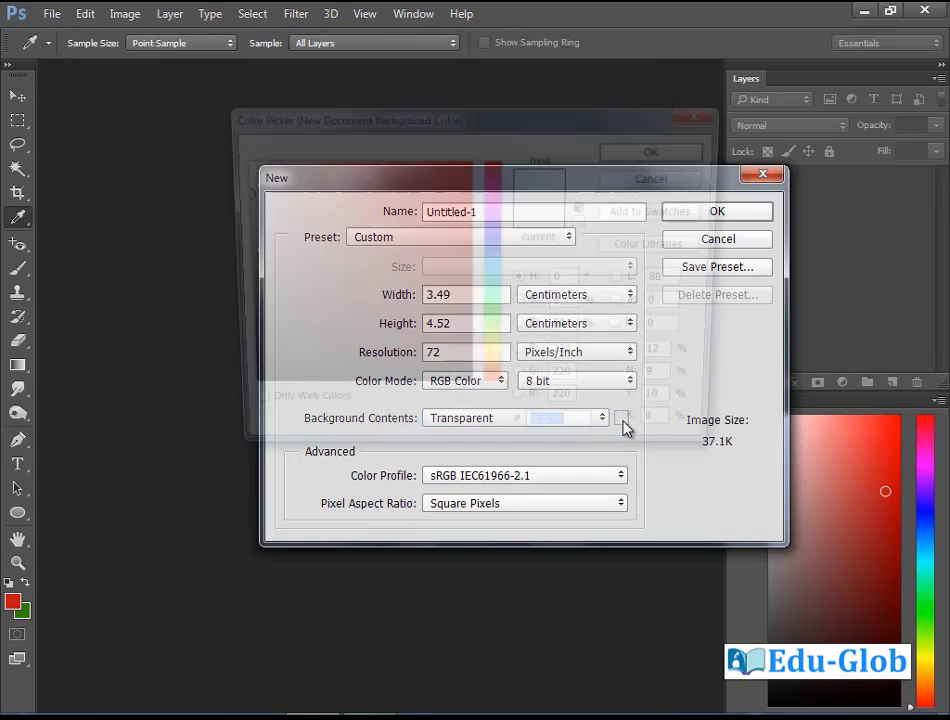
click(501, 323)
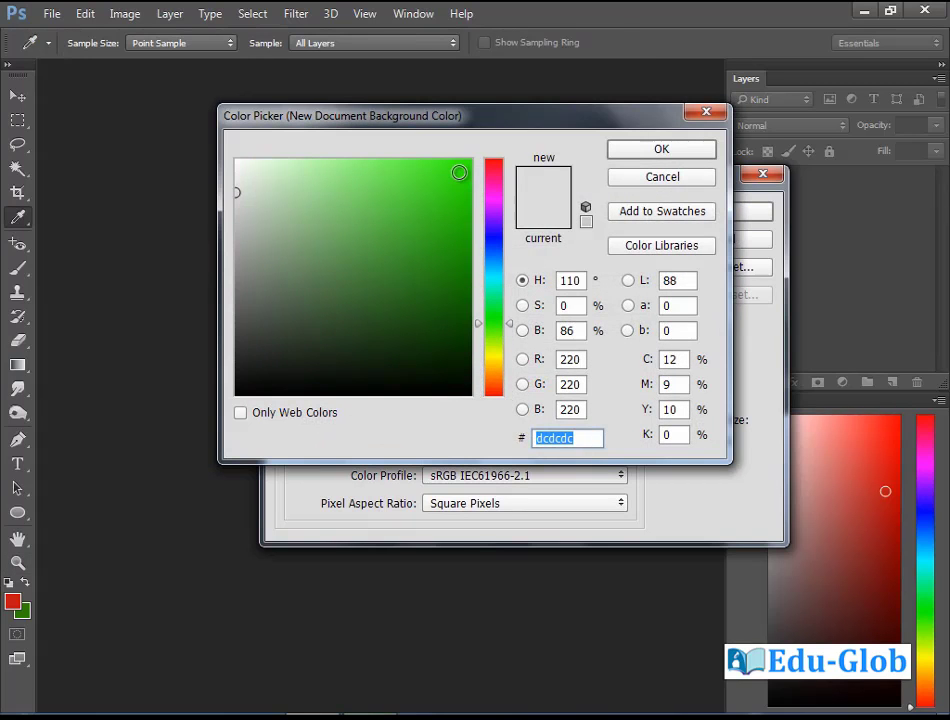
click(458, 172)
click(679, 152)
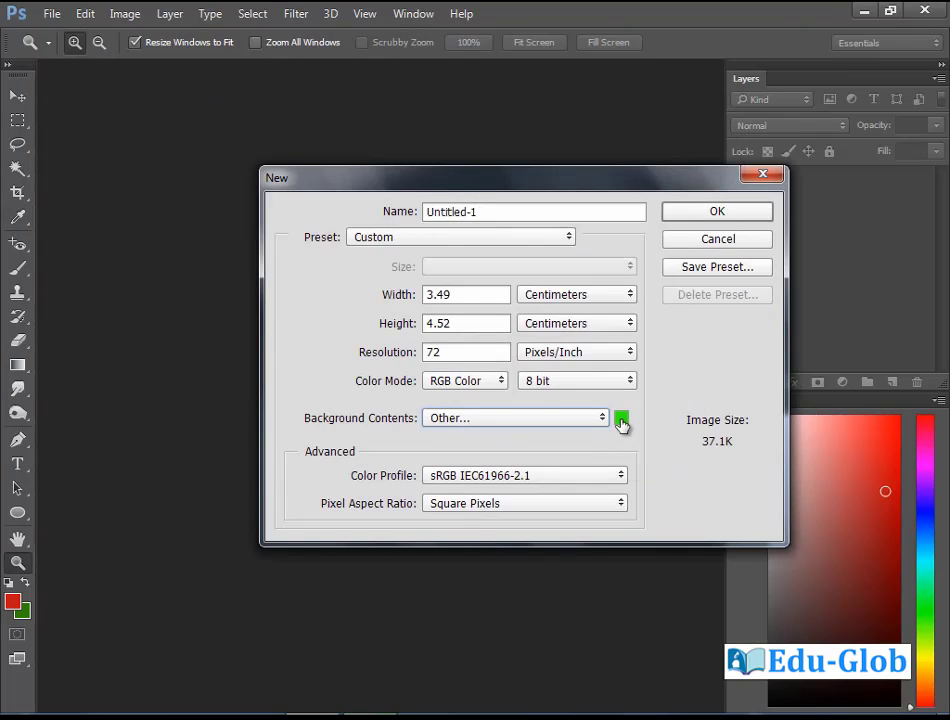
click(735, 214)
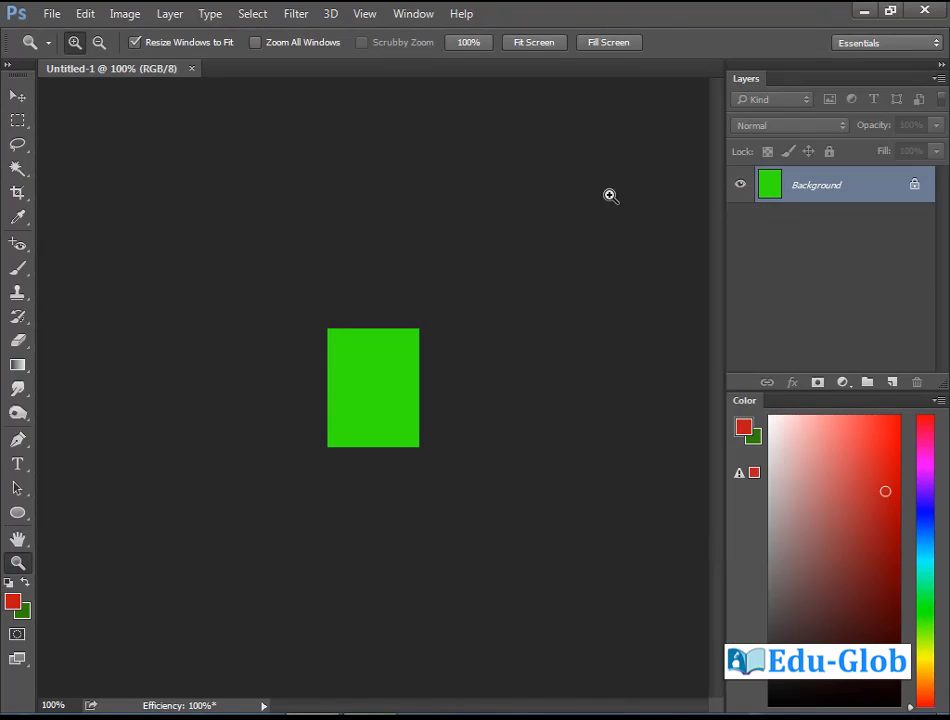
click(192, 69)
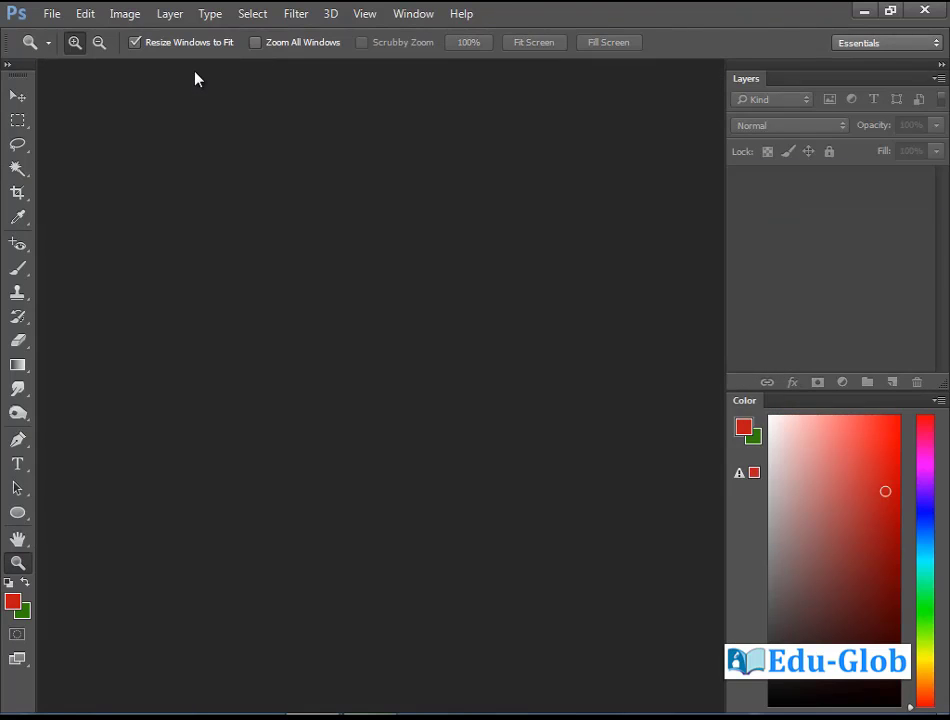
Start another new document and set its color profile to Working RGB: sRGB IEC61966-2.1.
click(55, 14)
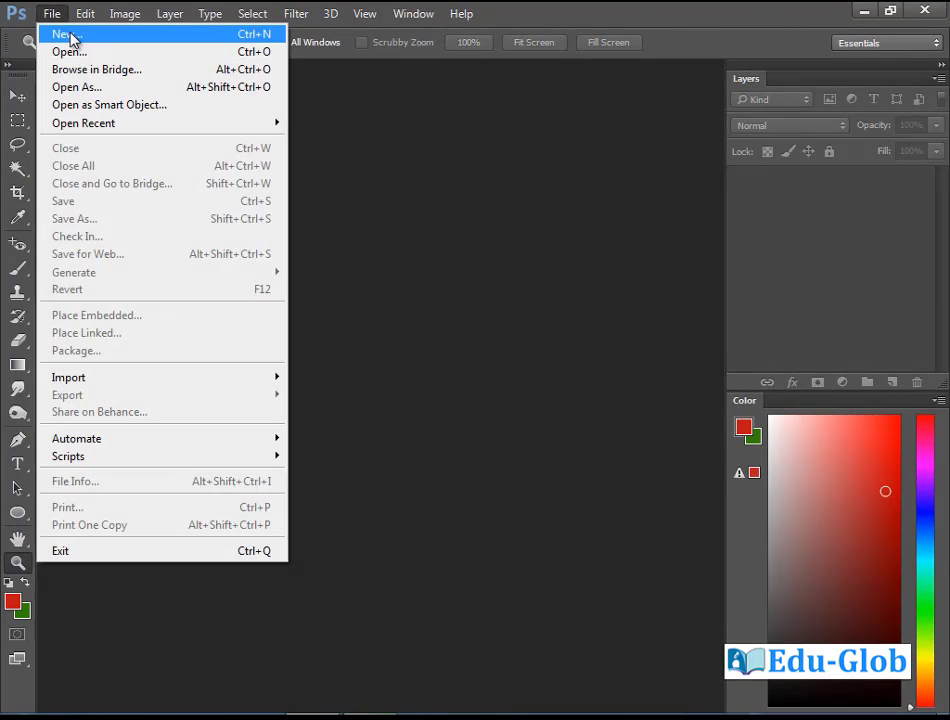
click(70, 34)
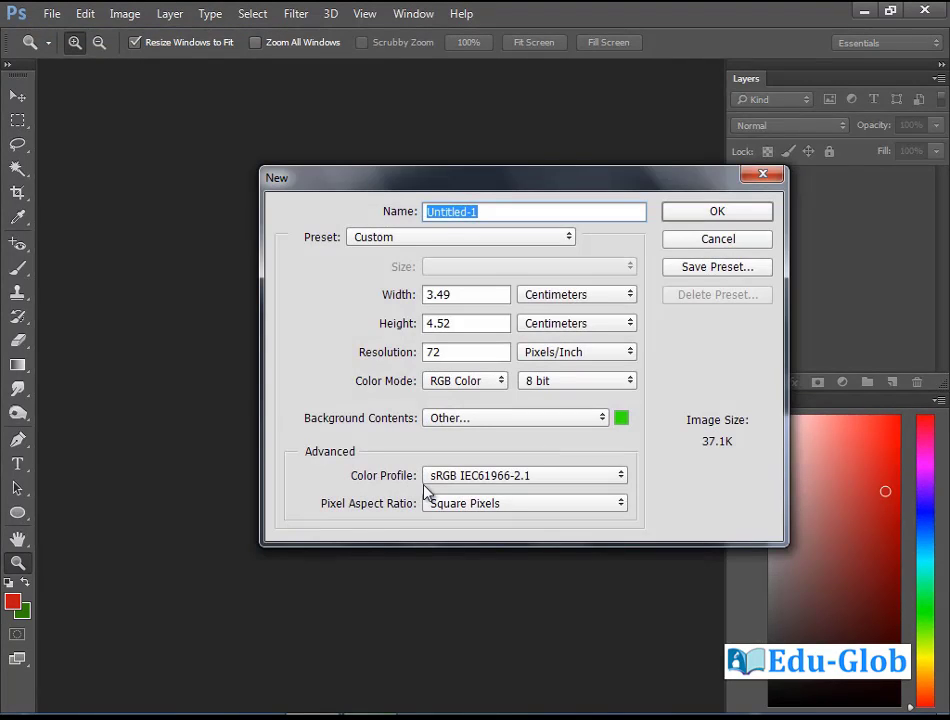
click(621, 478)
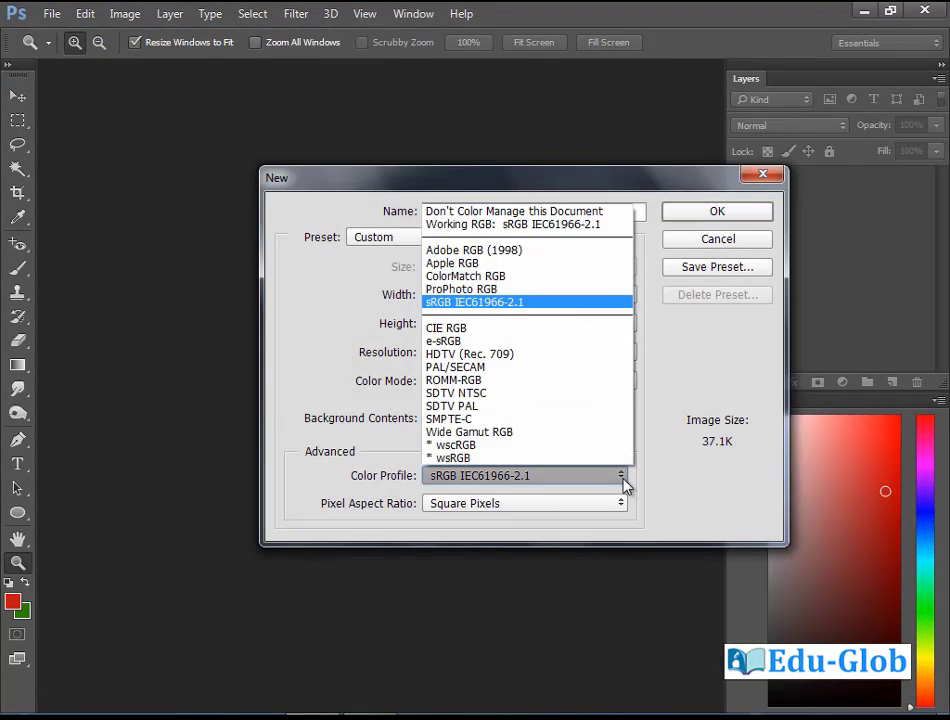
click(642, 402)
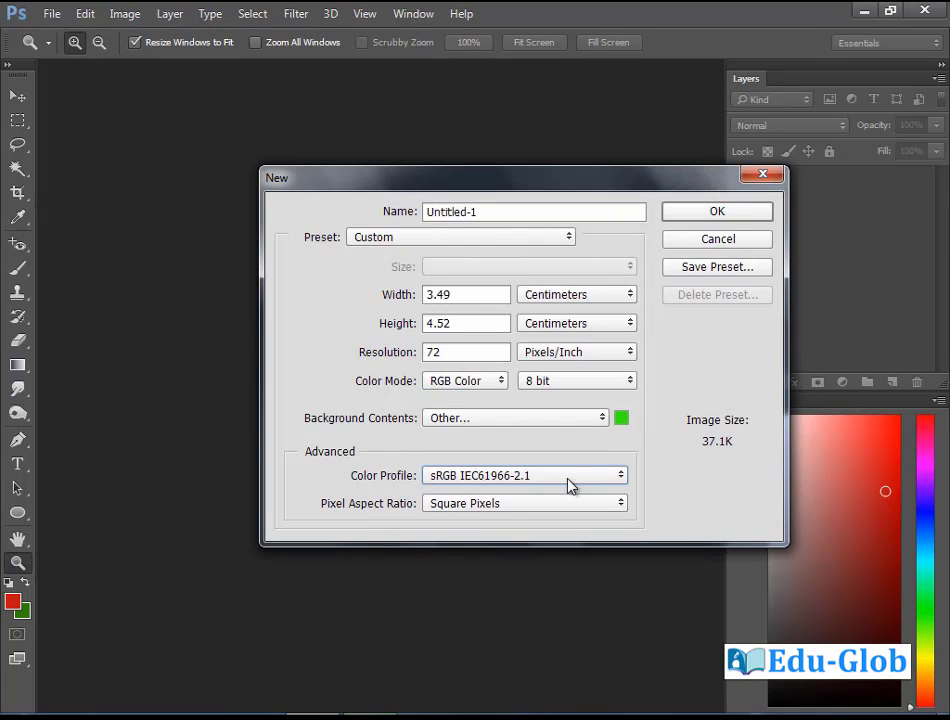
click(621, 479)
click(496, 225)
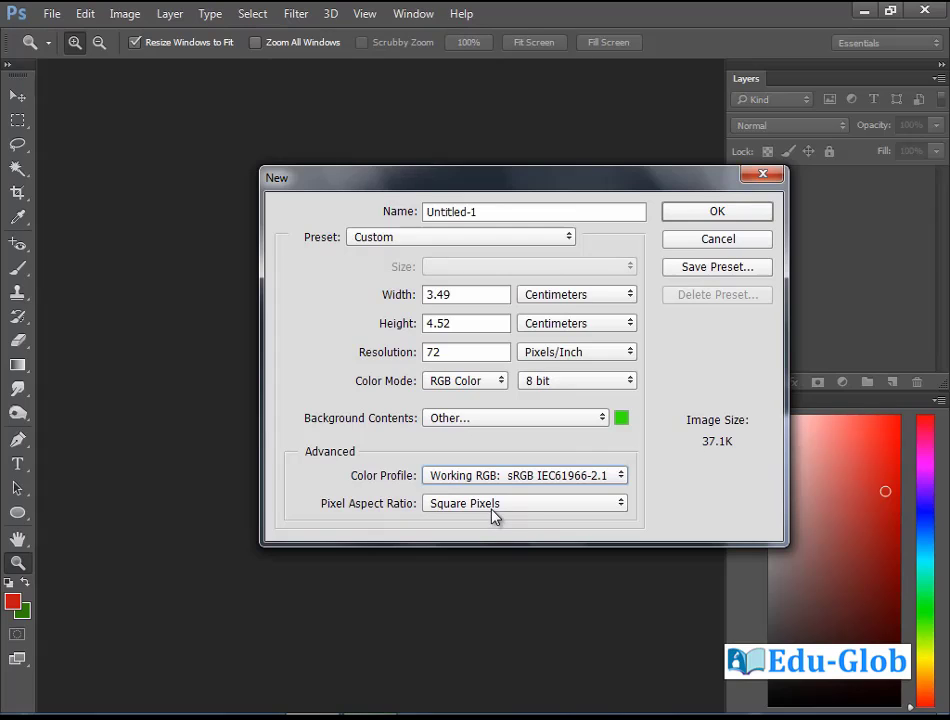
Review the pixel aspect ratio options, create the document with Square Pixels, and close it.
click(622, 505)
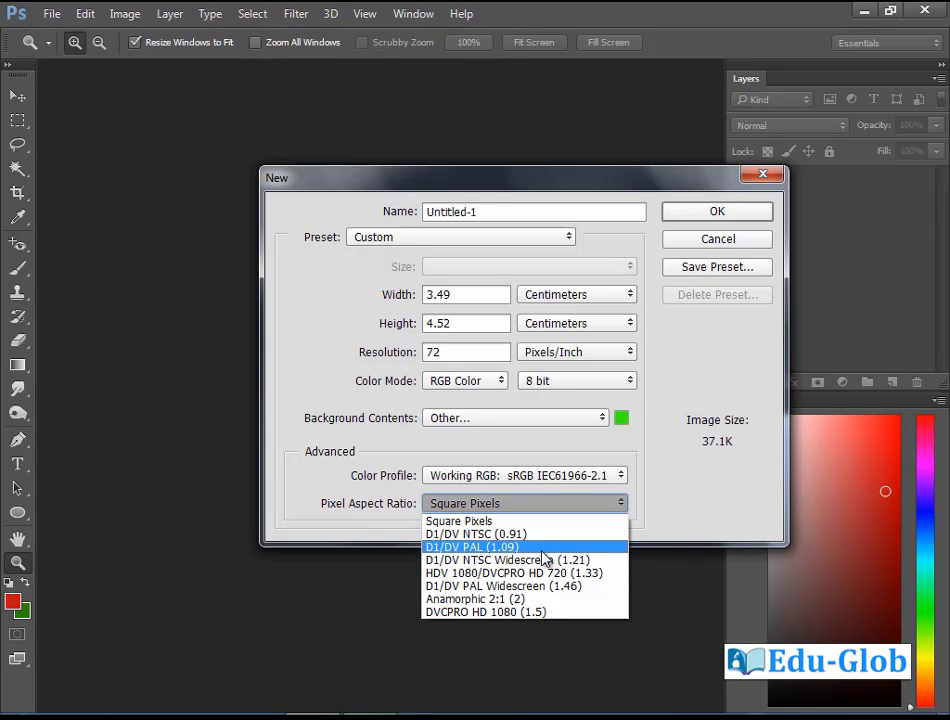
click(776, 441)
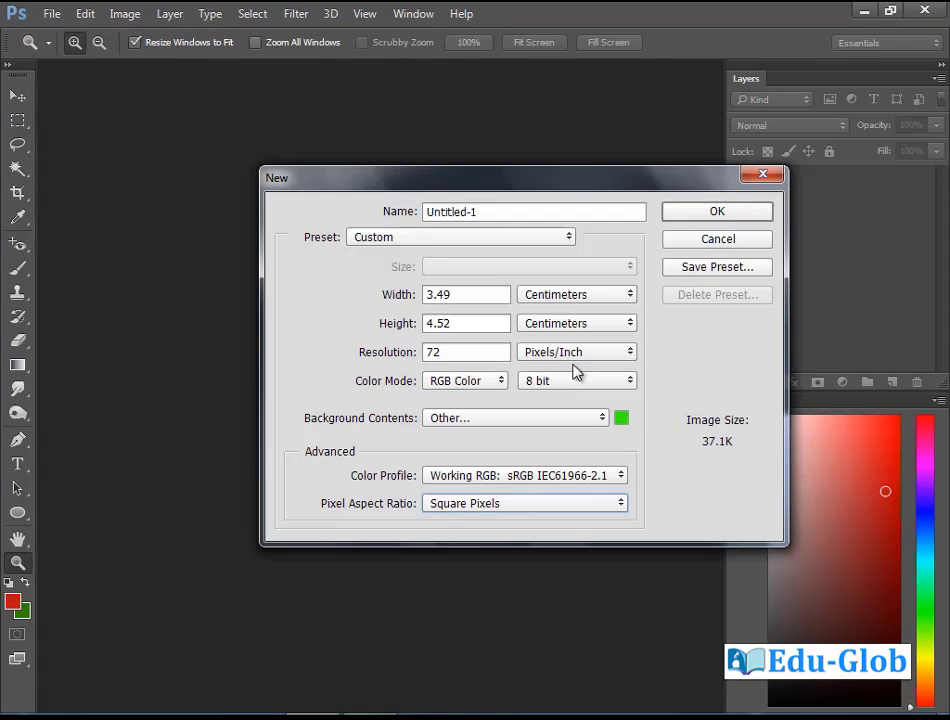
click(718, 213)
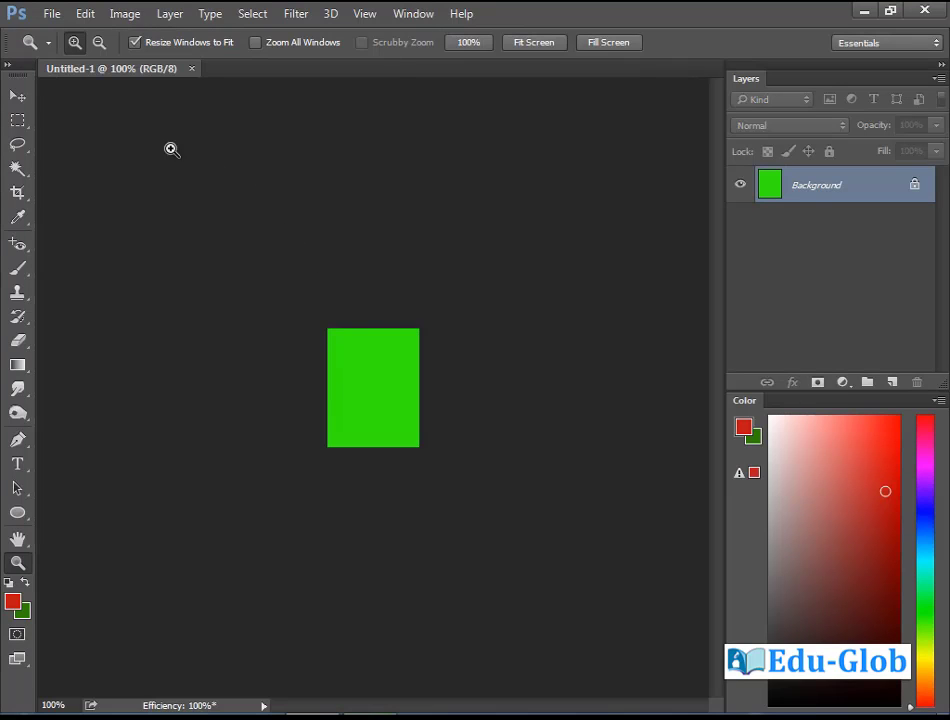
click(191, 68)
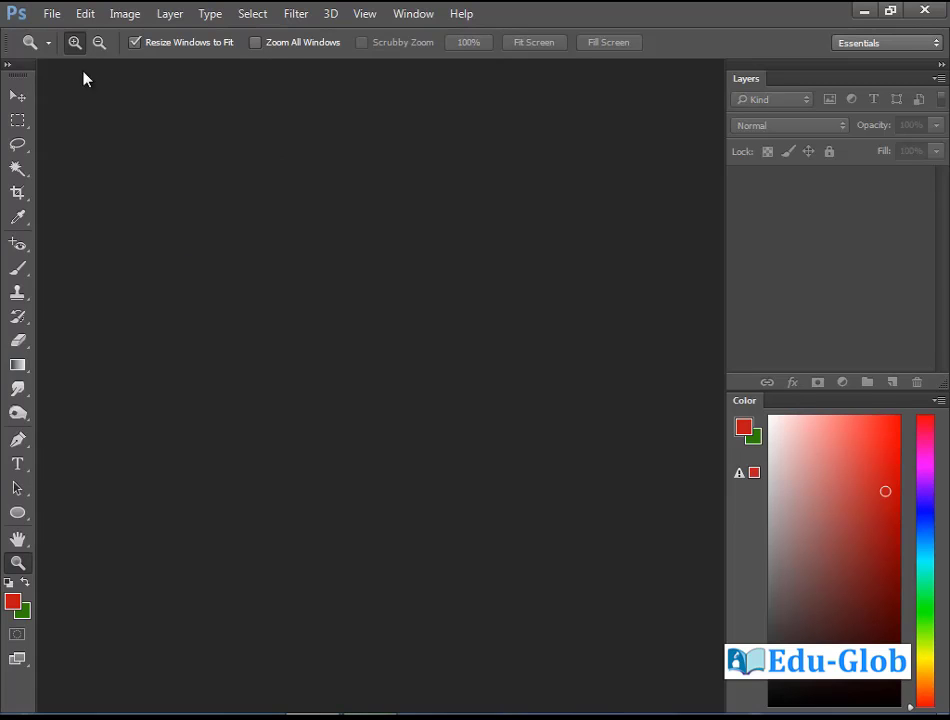
Open all eight images from the photoshop materials folder, from article to water melon, together in one go.
click(51, 13)
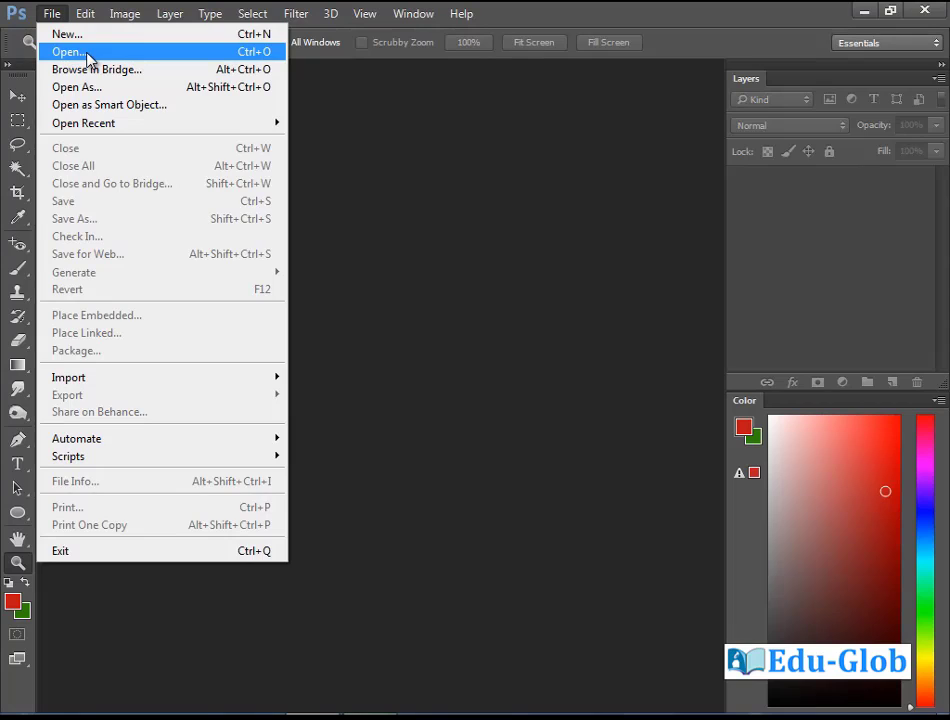
click(88, 56)
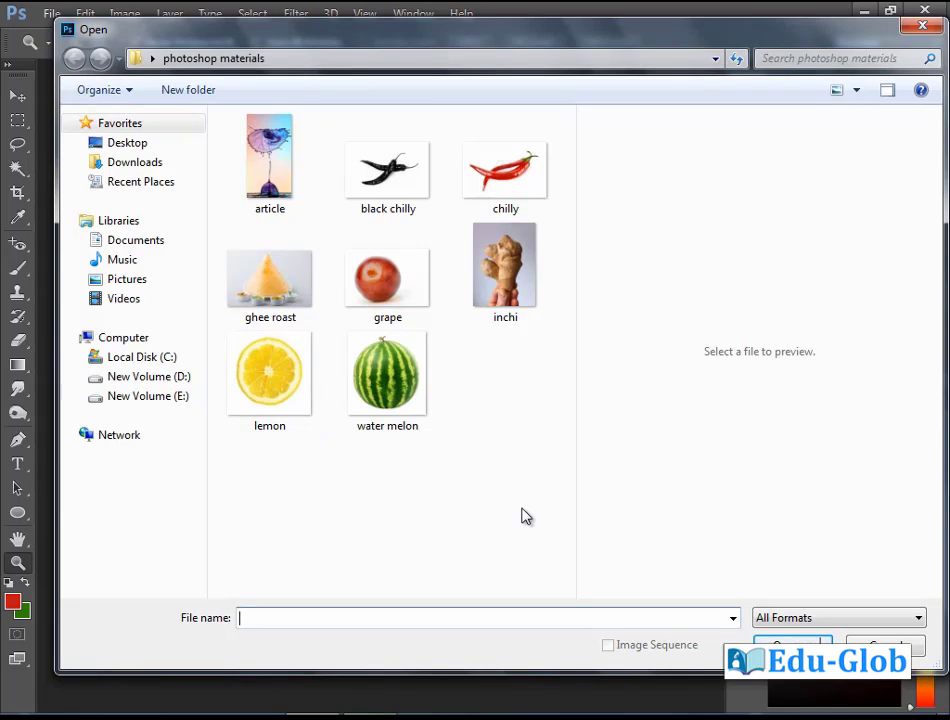
drag(521, 506, 270, 165)
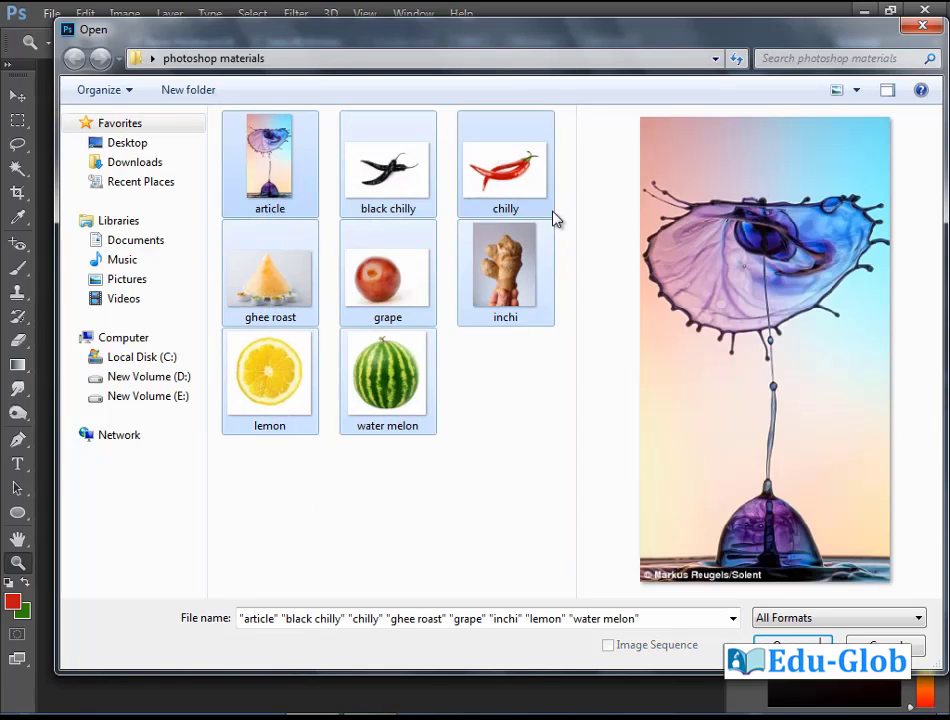
click(509, 495)
click(266, 170)
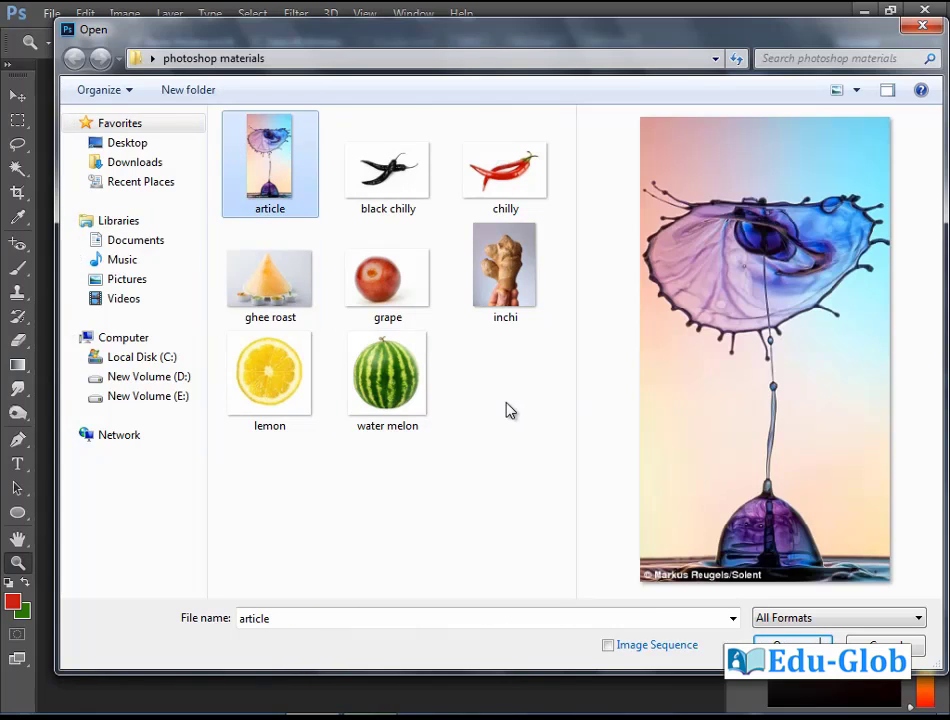
shift+click(393, 380)
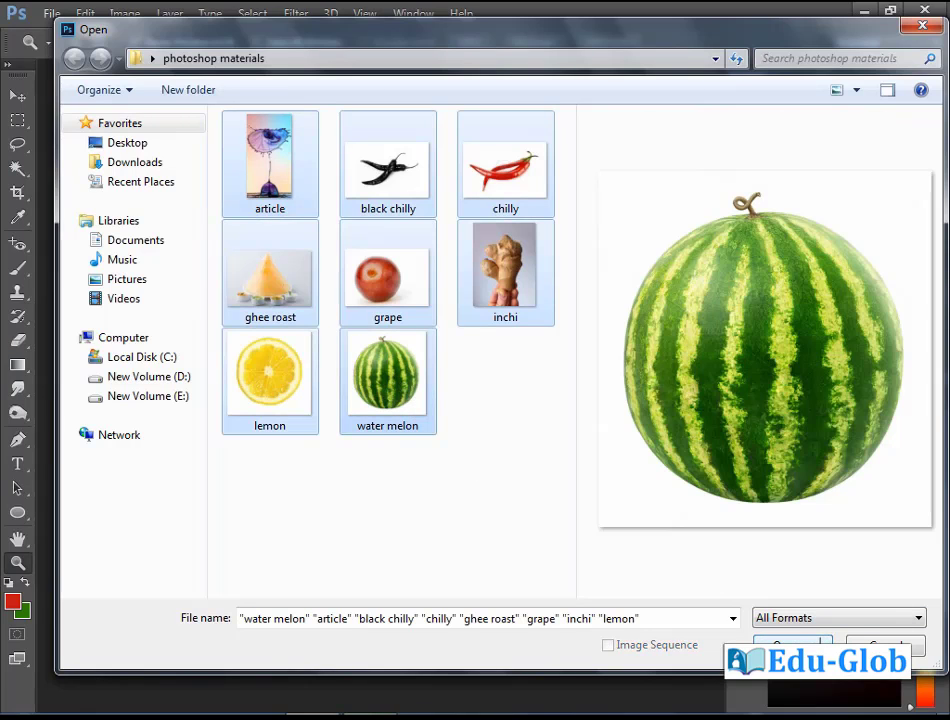
click(790, 645)
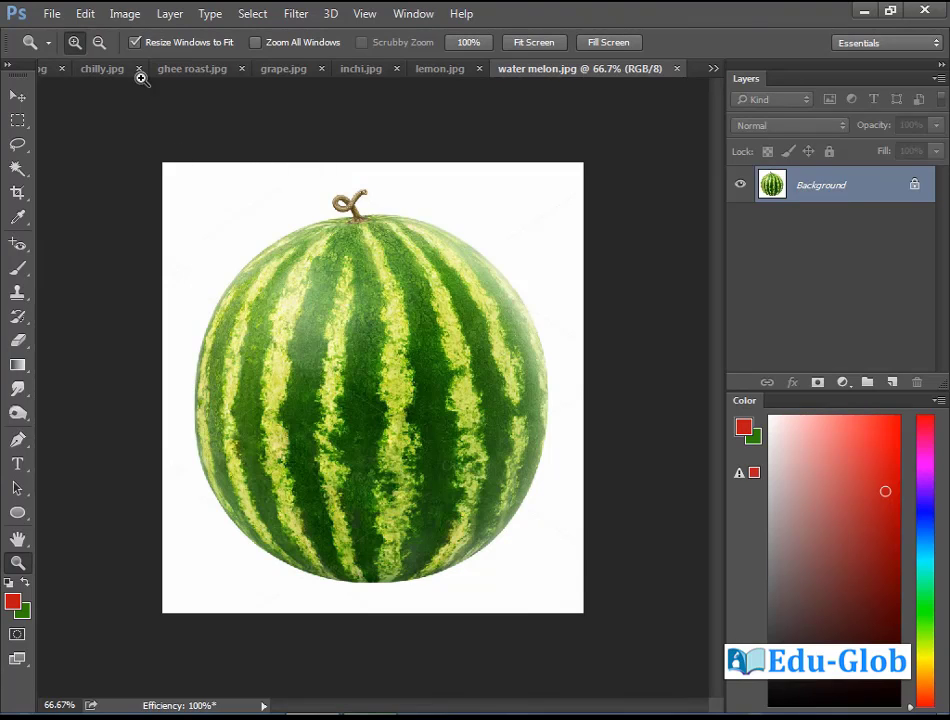
Look through several of the opened images, and detach all eight documents into their own floating windows.
click(212, 72)
click(455, 72)
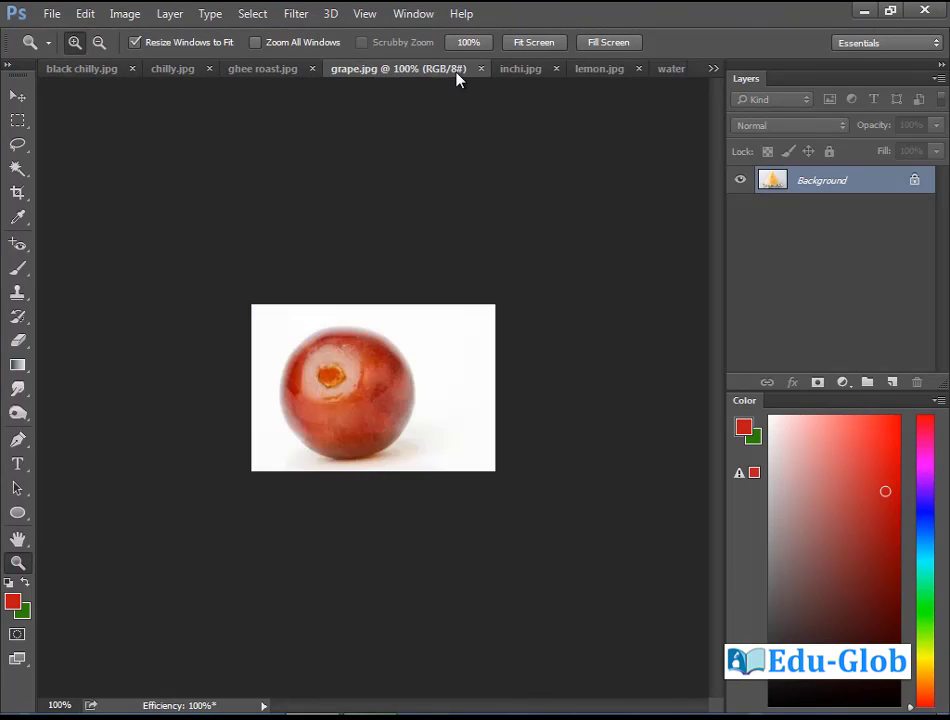
click(278, 78)
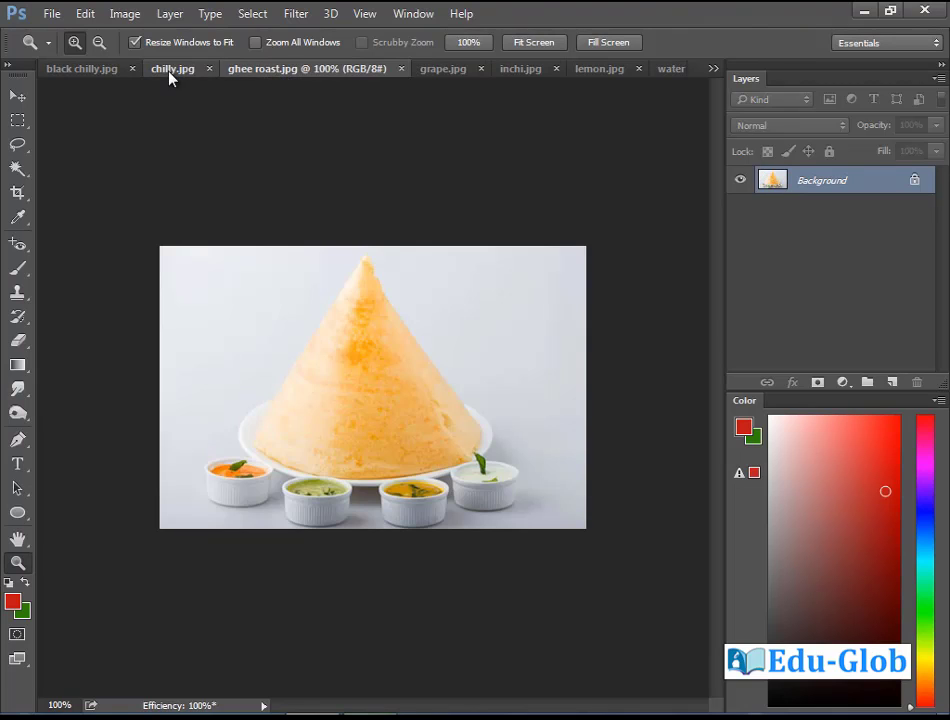
click(172, 76)
click(93, 72)
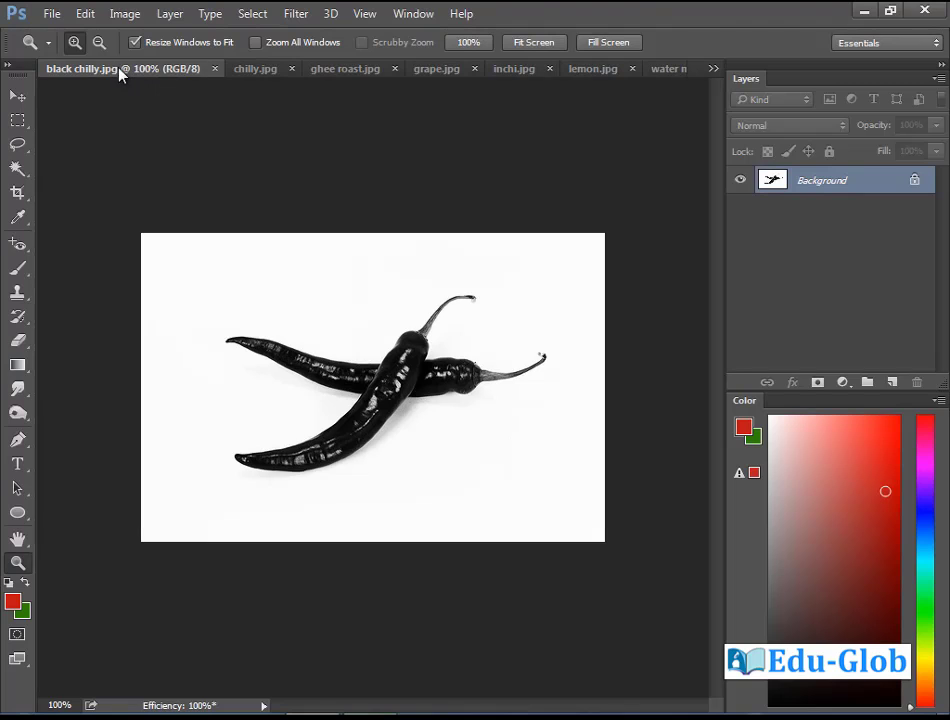
drag(120, 75, 144, 150)
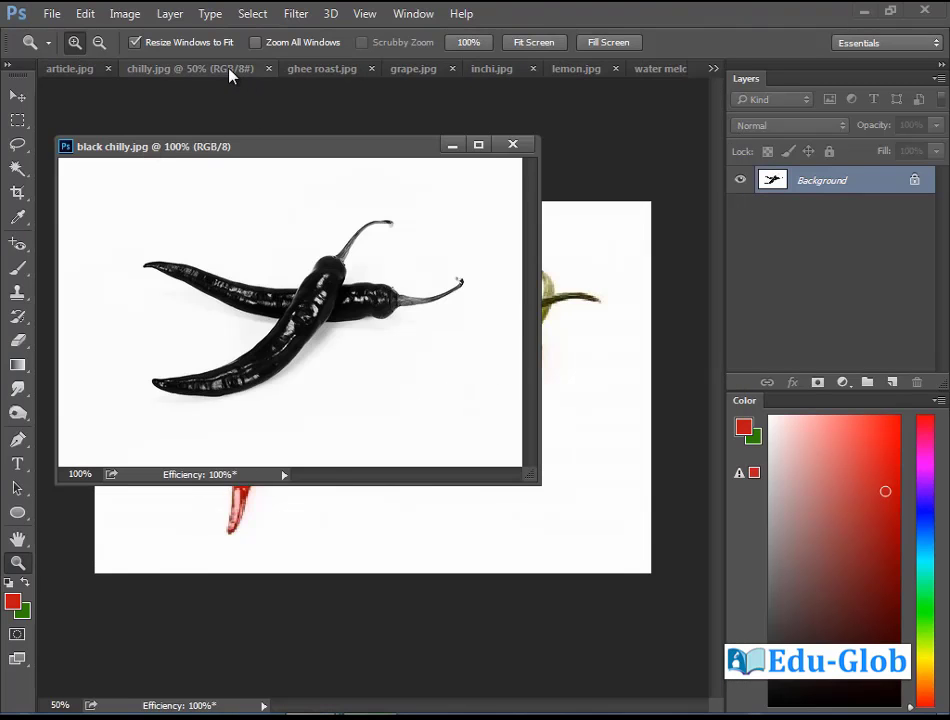
drag(229, 76, 276, 193)
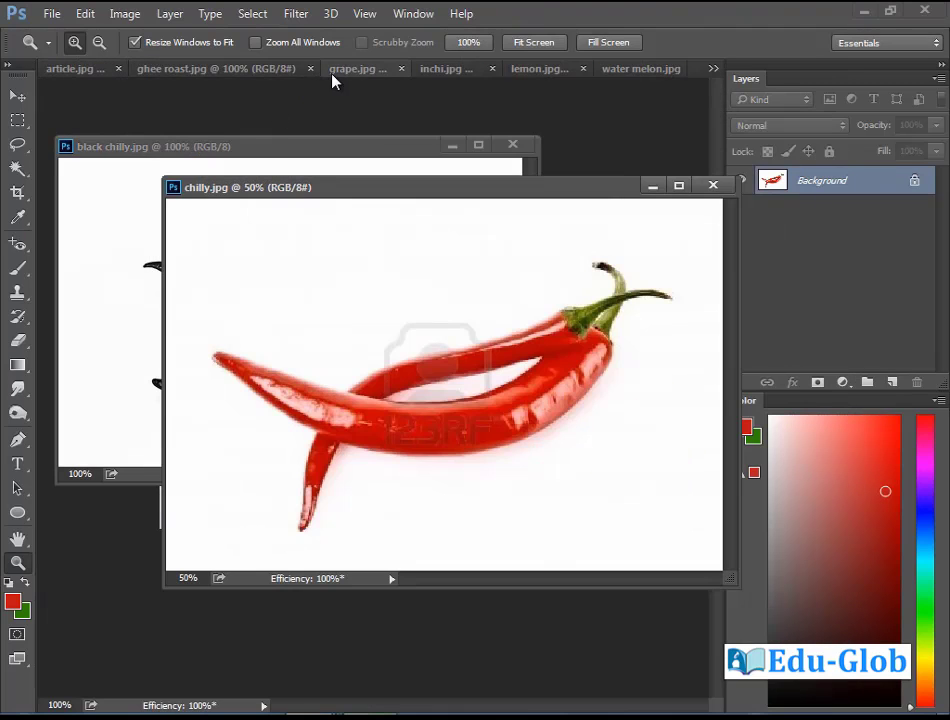
drag(335, 82, 339, 246)
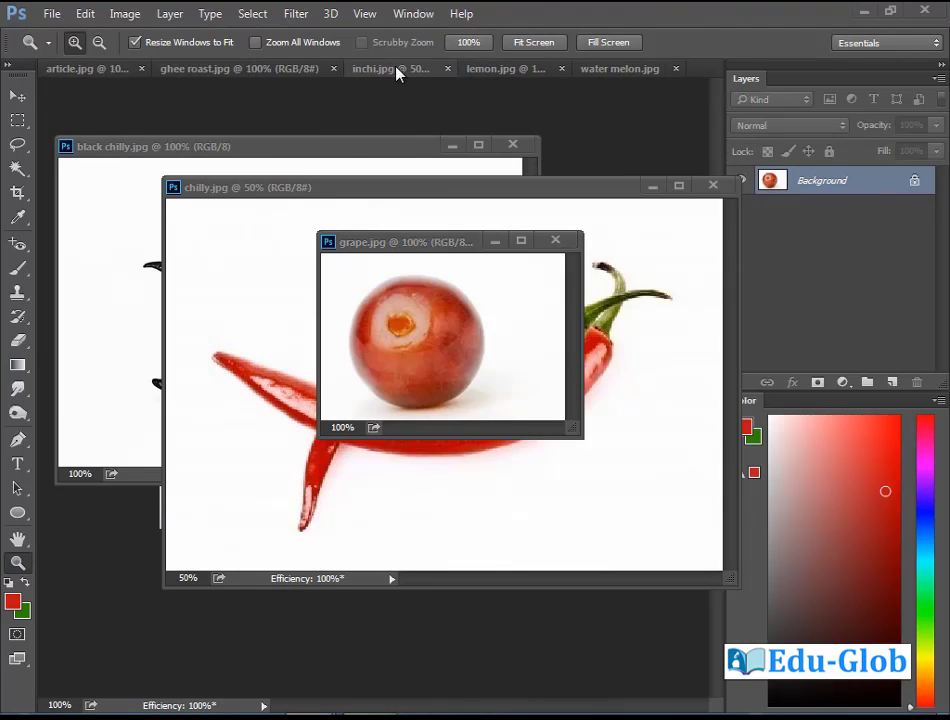
drag(397, 72, 407, 312)
drag(470, 68, 477, 343)
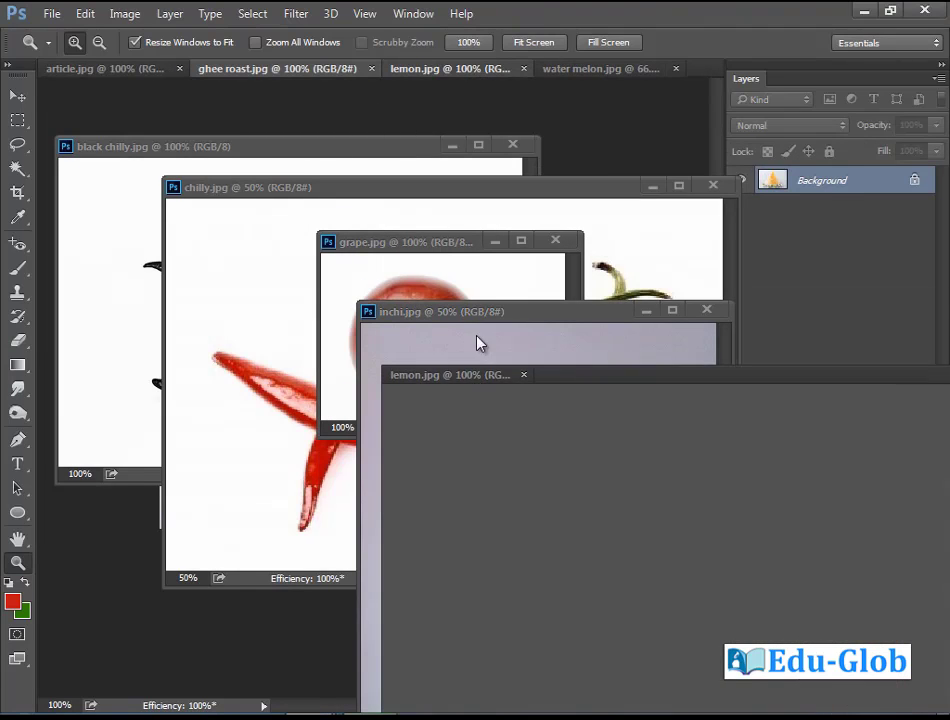
drag(520, 68, 557, 375)
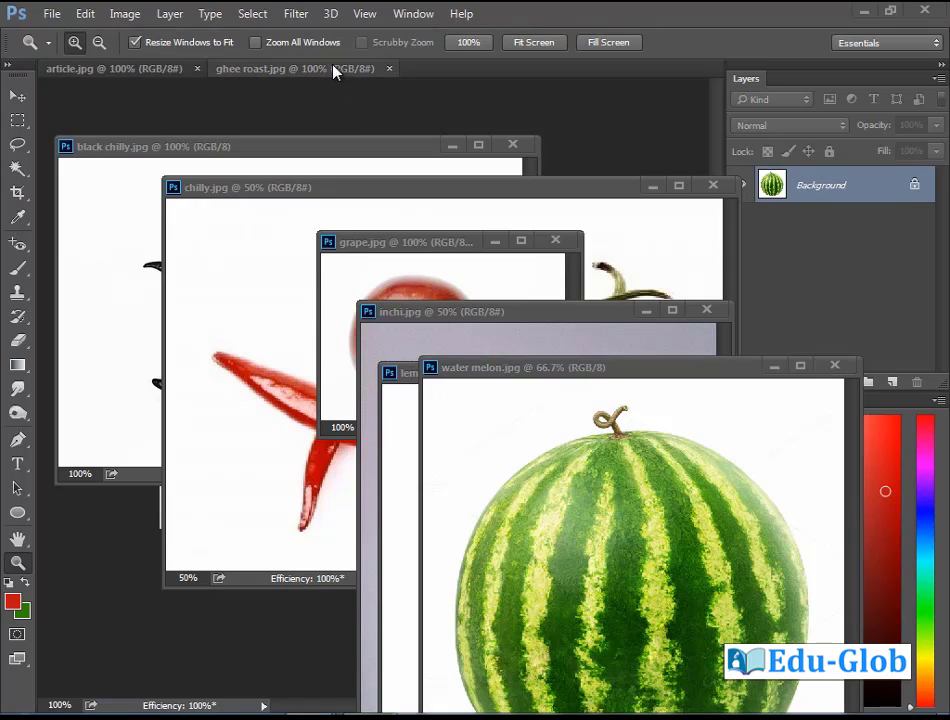
drag(335, 70, 276, 312)
drag(136, 70, 165, 303)
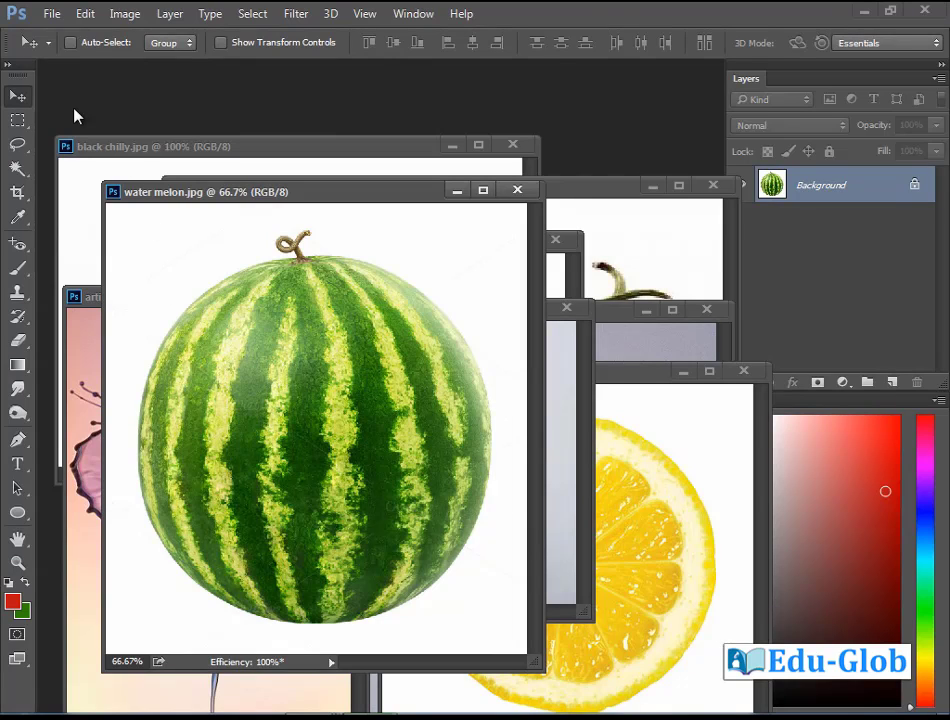
Create a new 4 x 6 inch RGB document with the green background and a resolution of 200 pixels/inch.
click(48, 14)
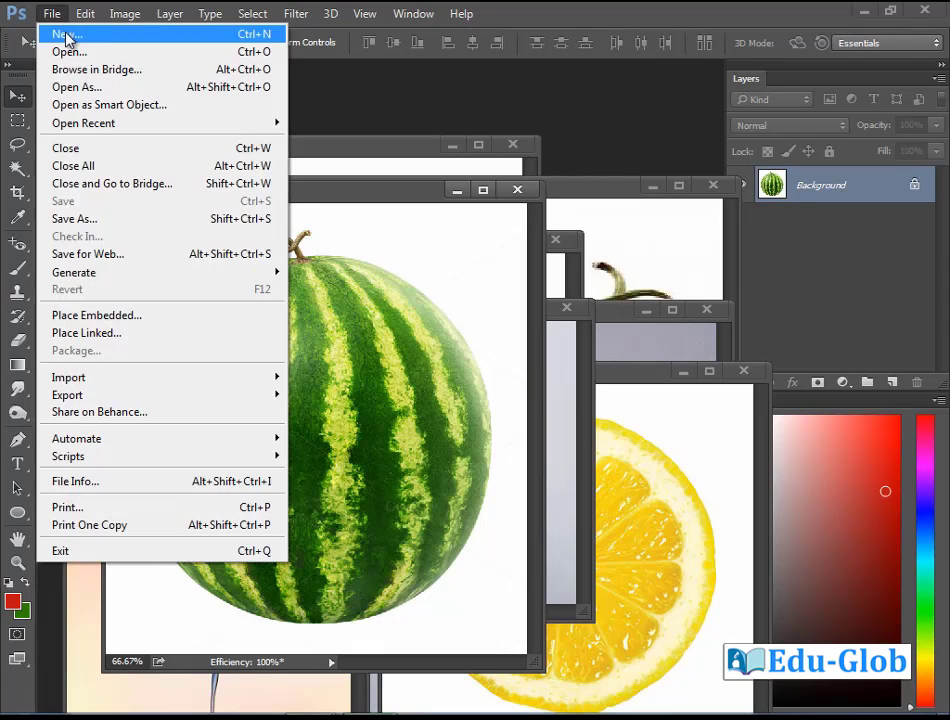
click(66, 35)
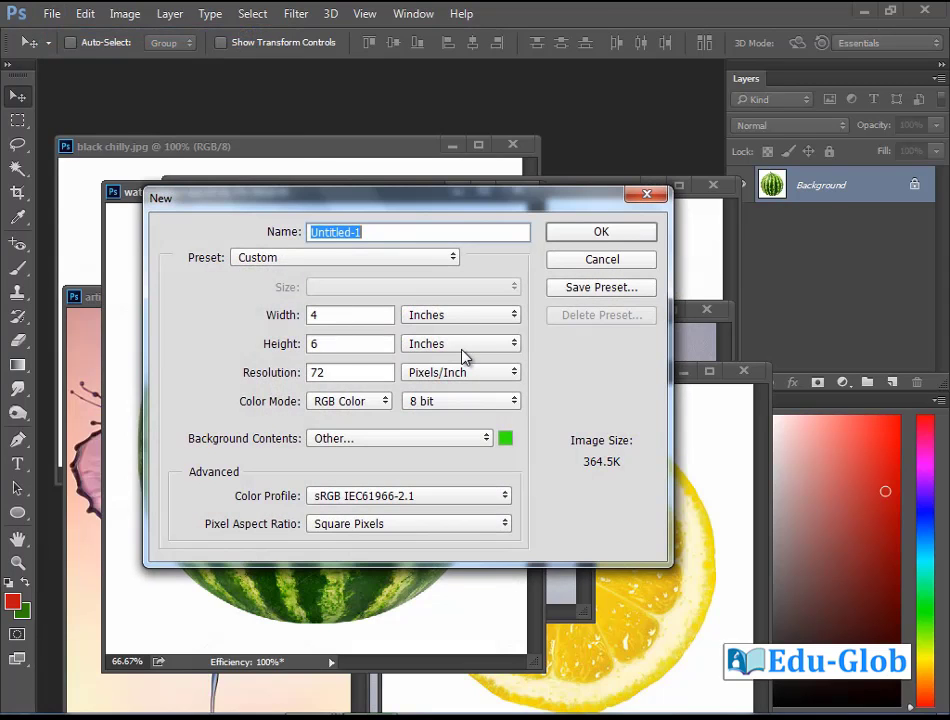
drag(331, 373, 229, 366)
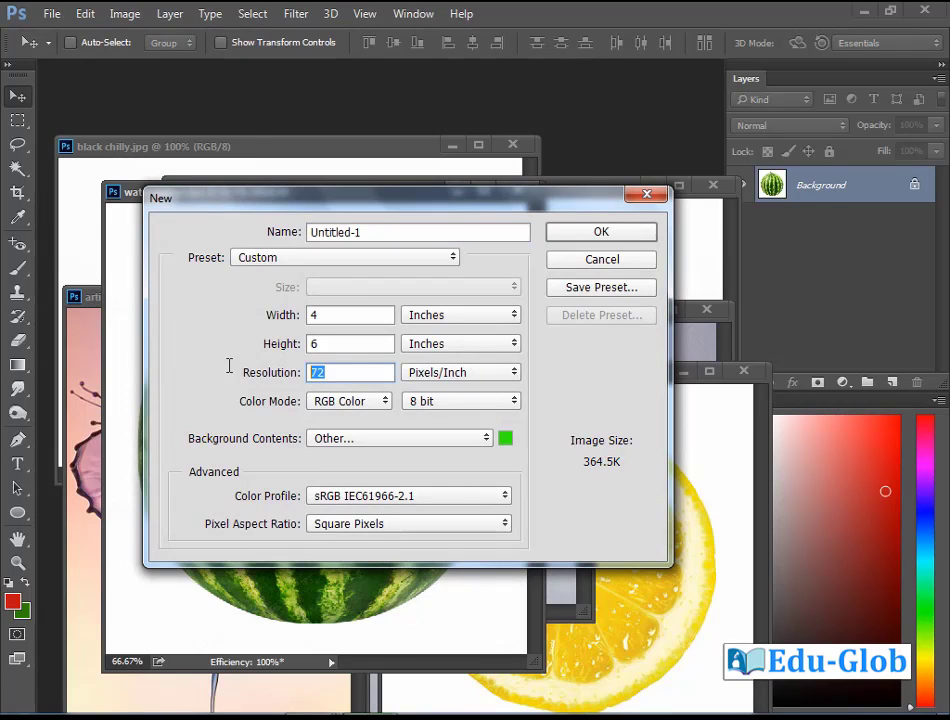
text(200)
click(626, 238)
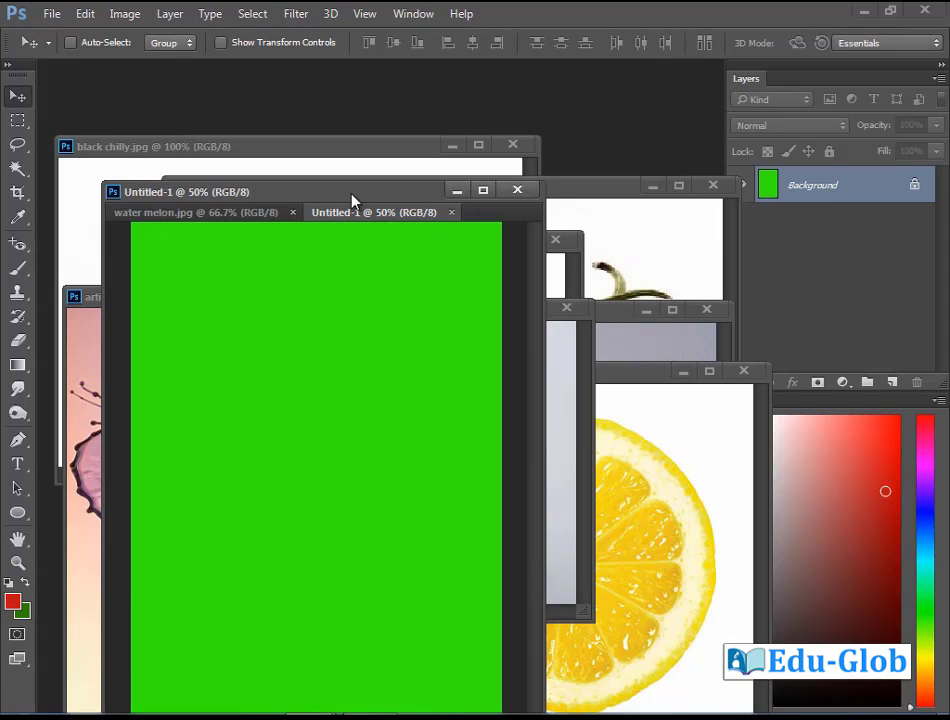
Separate the new Untitled-1 document from water melon.jpg into its own window and arrange the two windows side by side.
drag(351, 197, 524, 140)
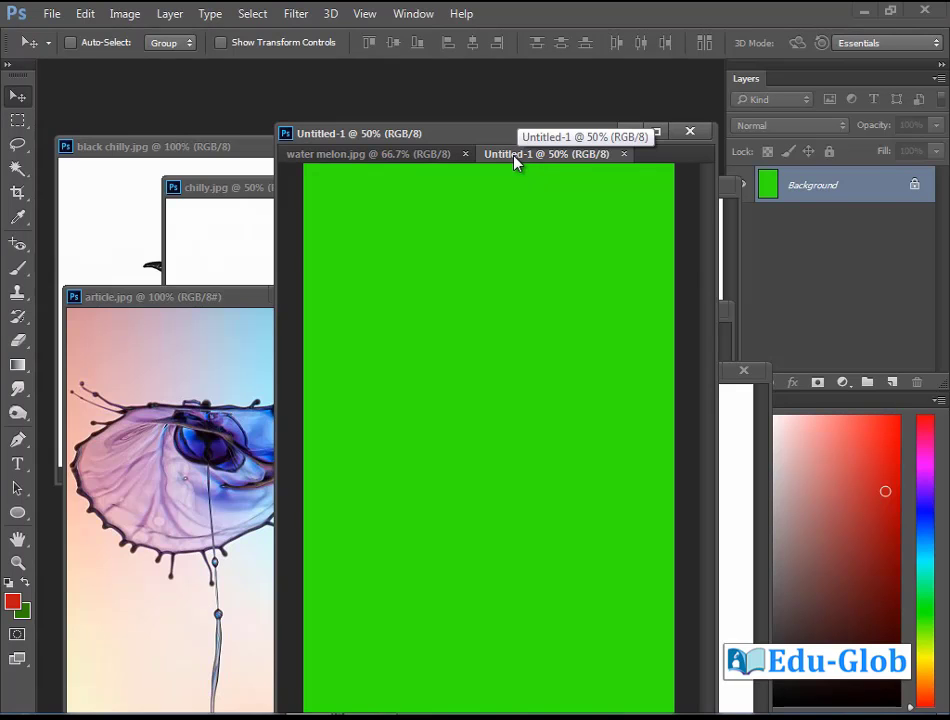
drag(515, 162, 622, 176)
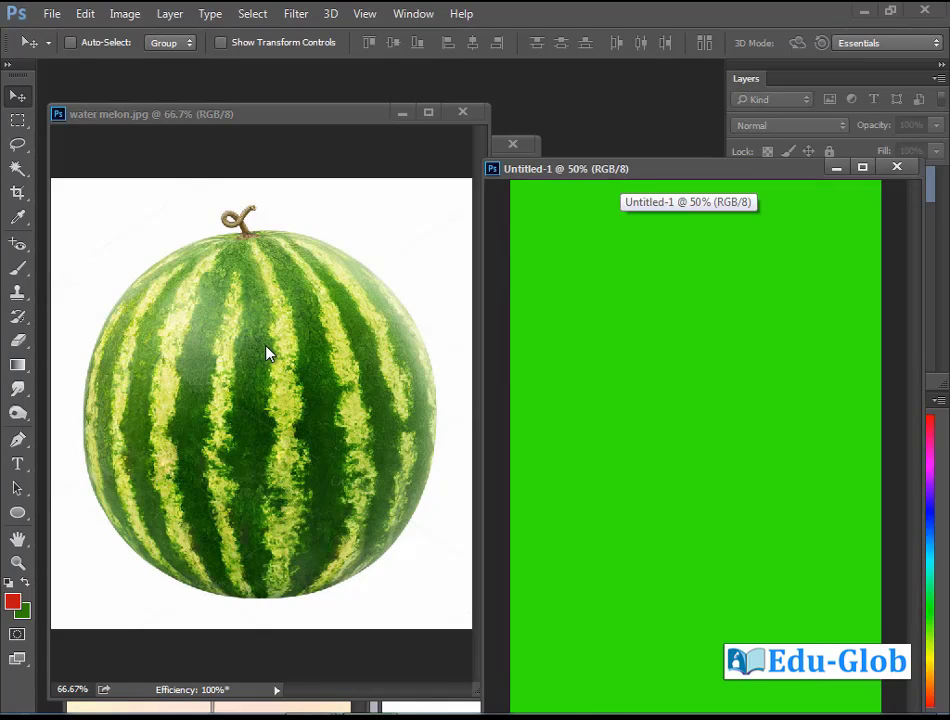
drag(278, 320, 590, 292)
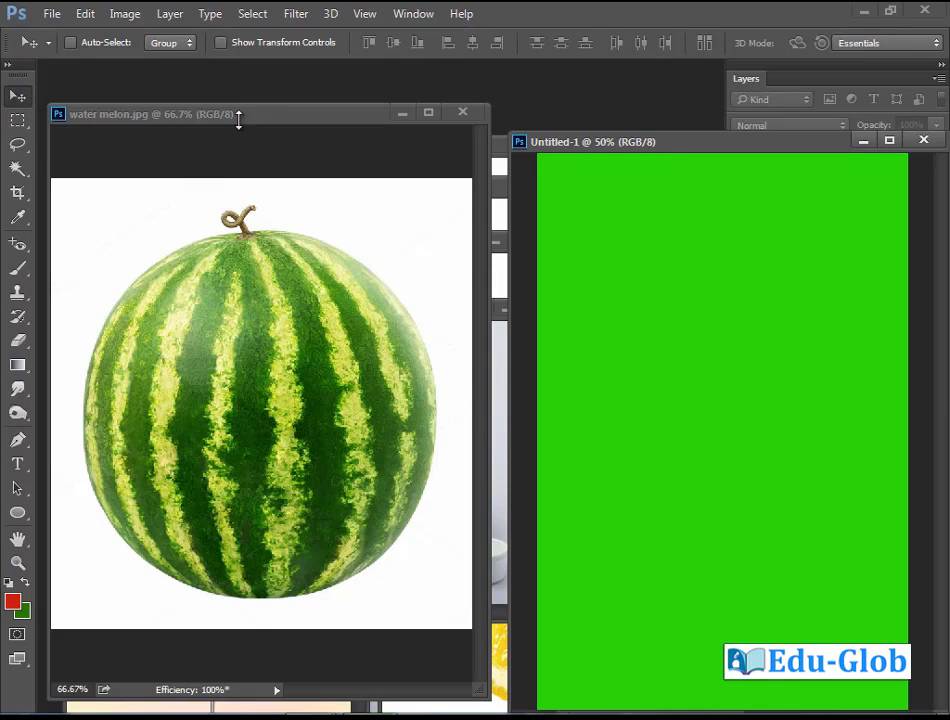
drag(257, 117, 282, 116)
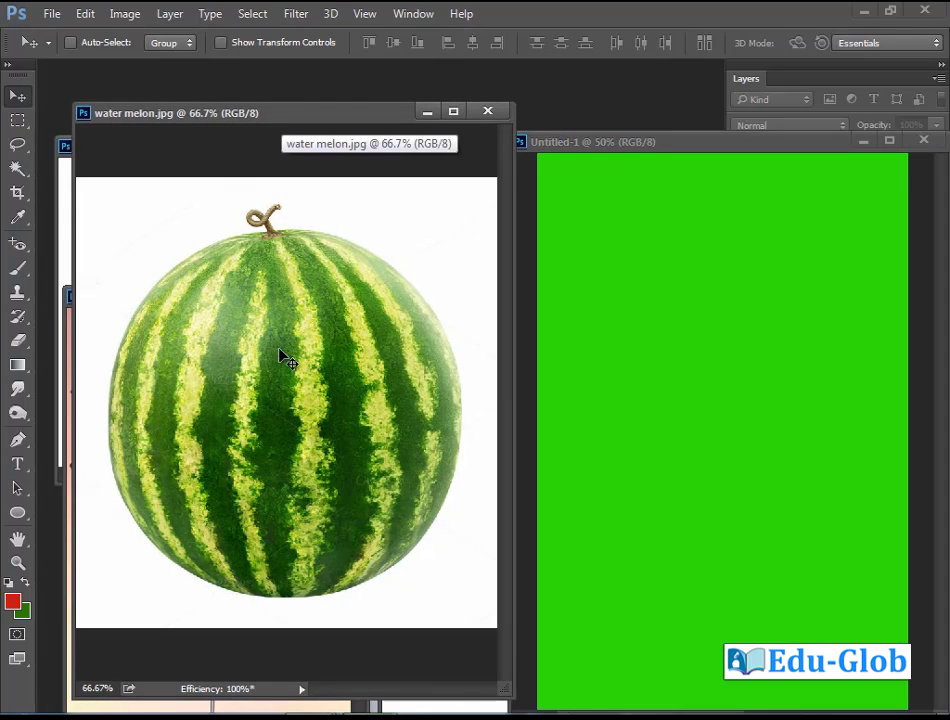
Copy the watermelon image into Untitled-1 with the Move tool and position it near the middle of the green canvas.
drag(269, 370, 664, 446)
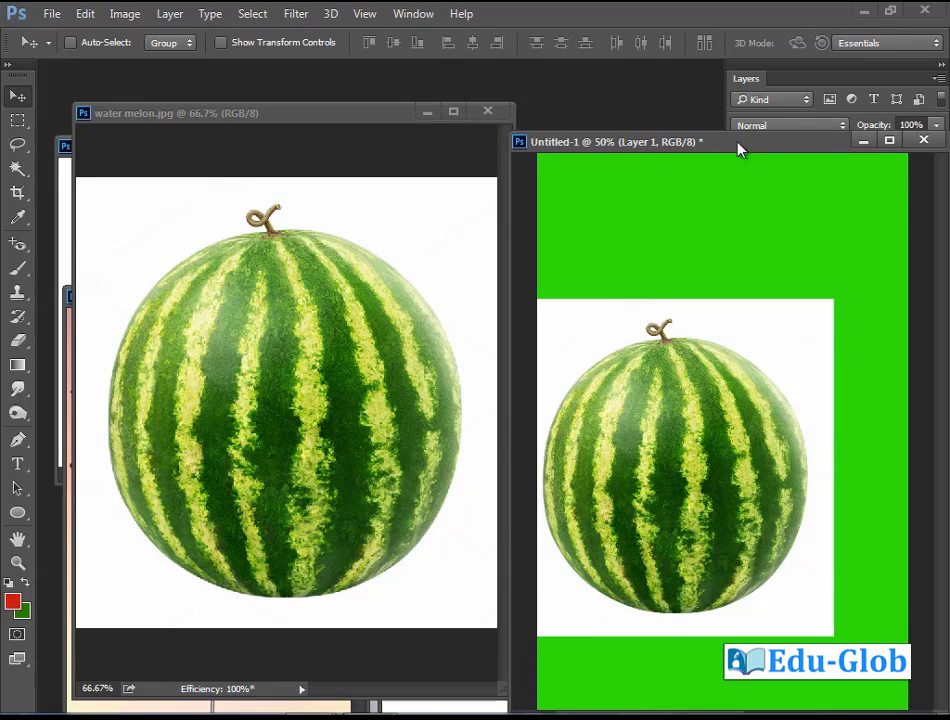
drag(739, 150, 420, 126)
drag(369, 478, 430, 439)
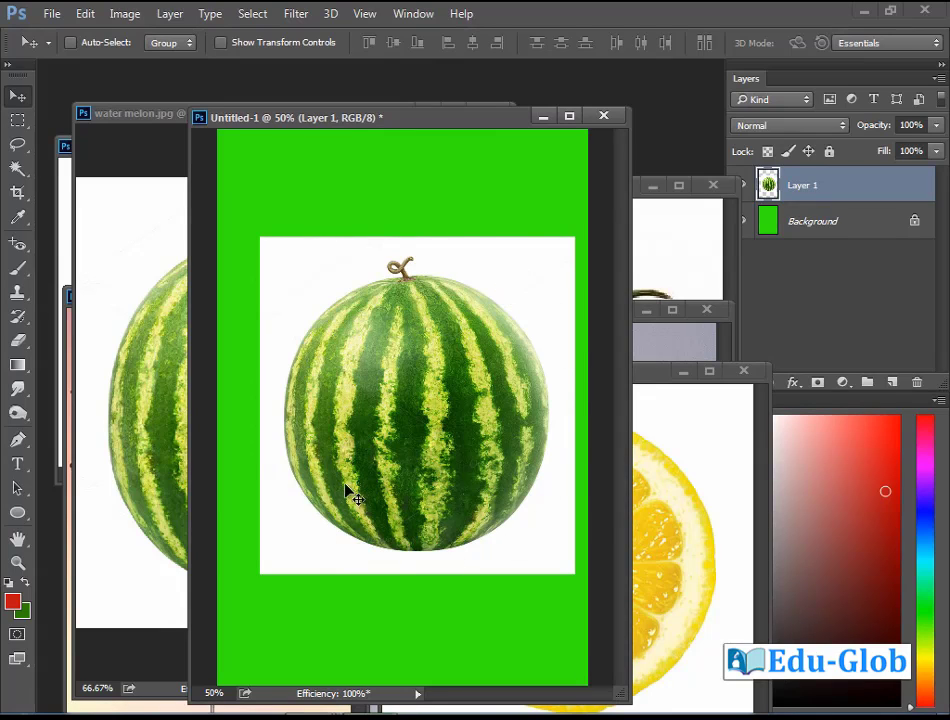
Select the white area around the watermelon on Layer 1 with the Magic Wand, delete it, and clear the selection.
click(17, 169)
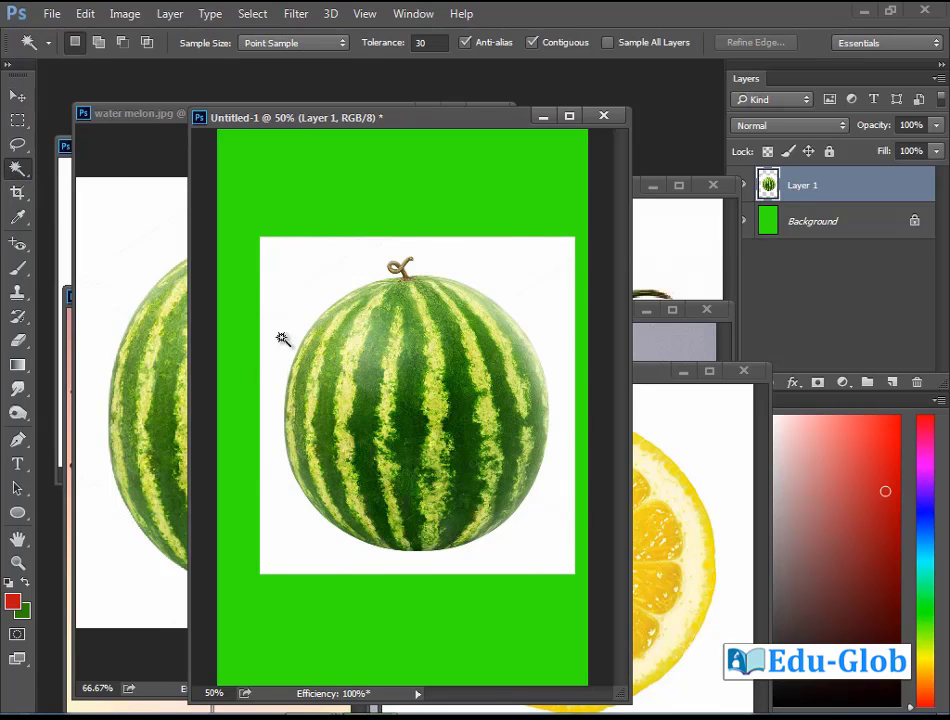
click(297, 281)
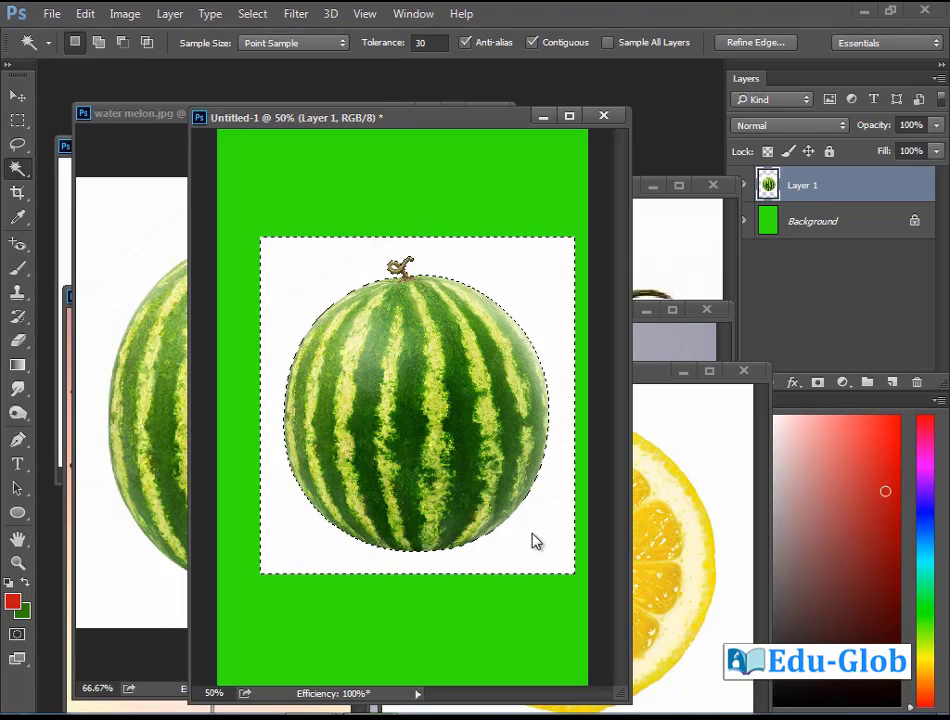
key(Delete)
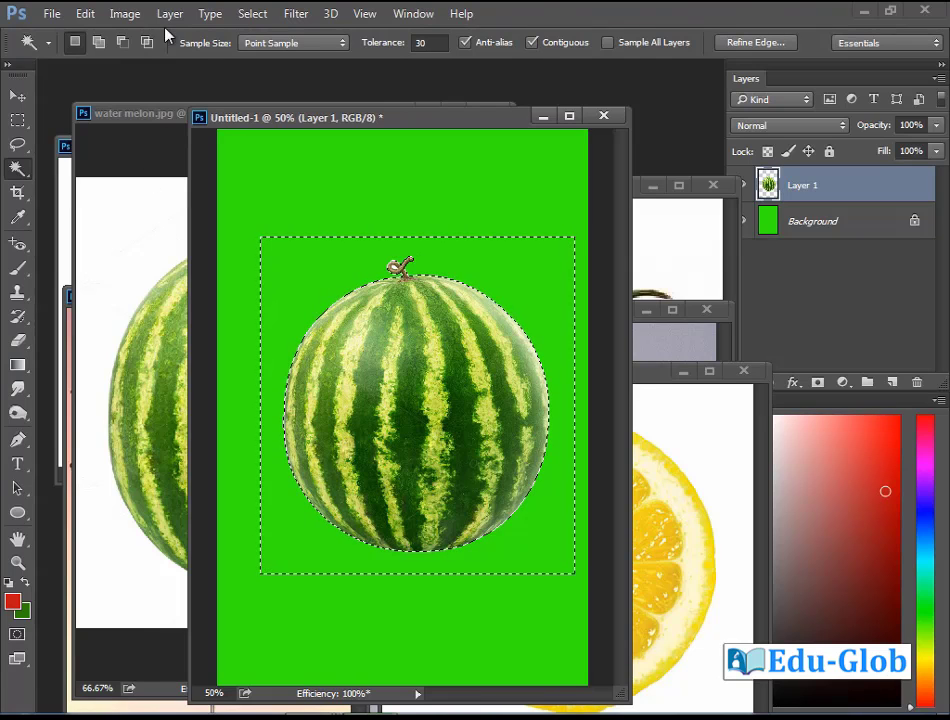
click(252, 18)
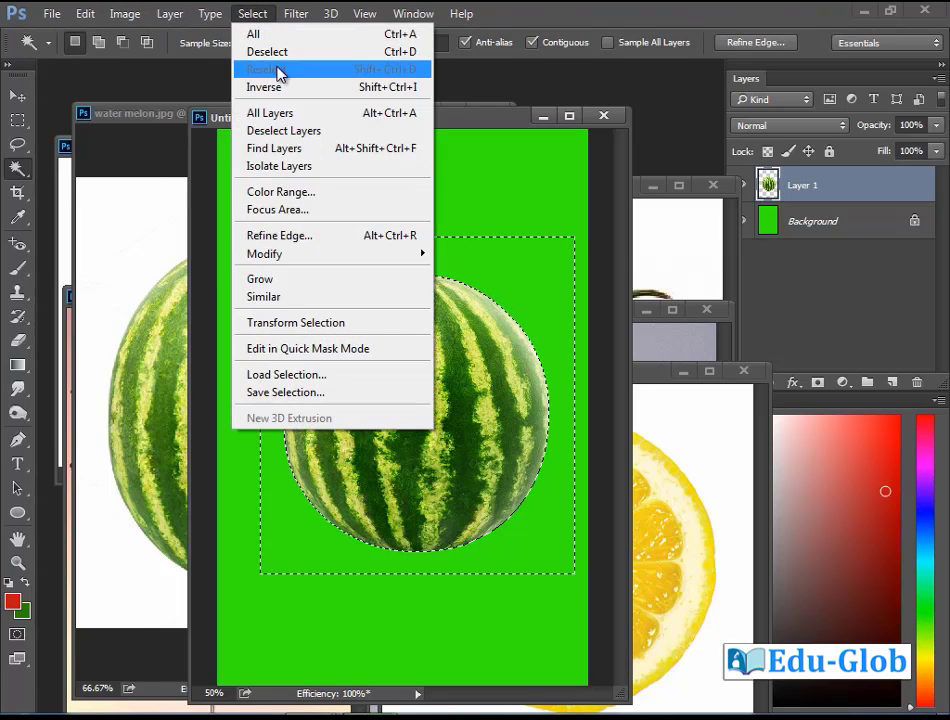
click(357, 53)
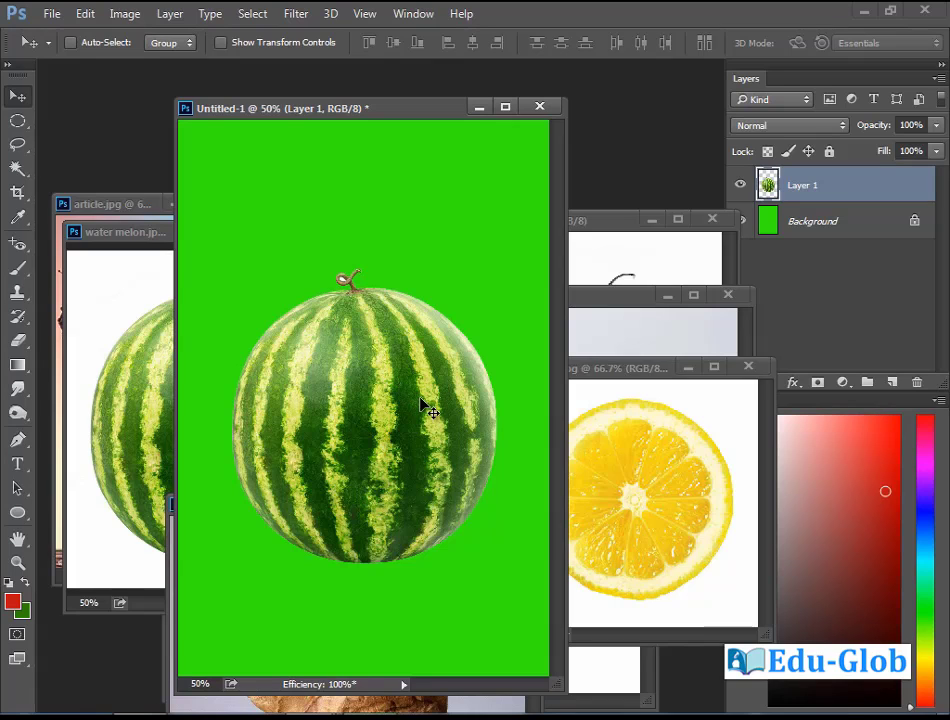
Scale the watermelon layer down to about 90% around its center with Free Transform.
click(89, 17)
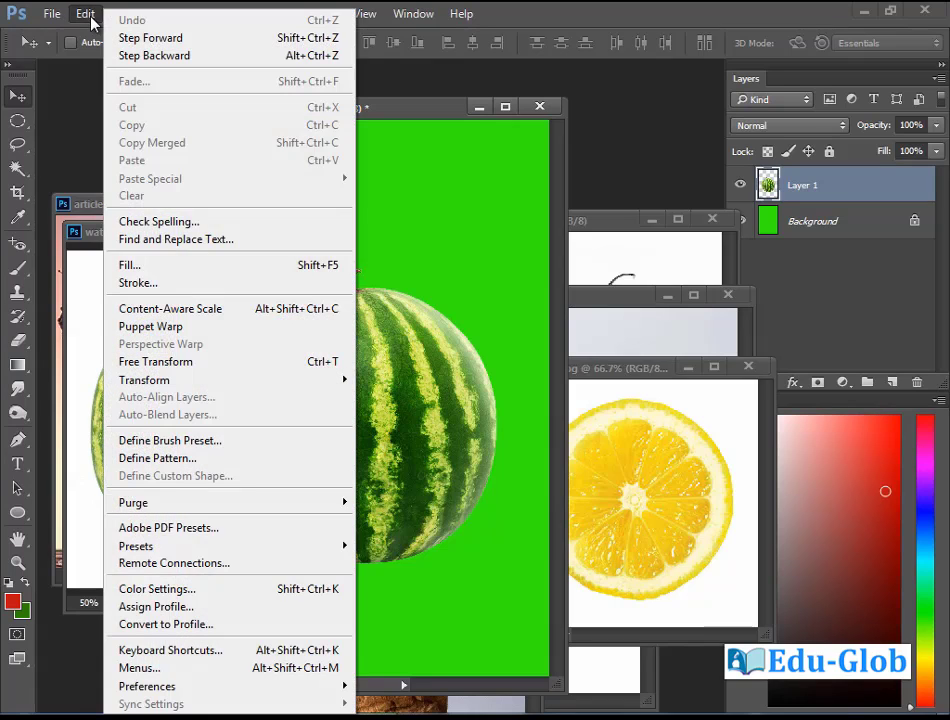
click(324, 365)
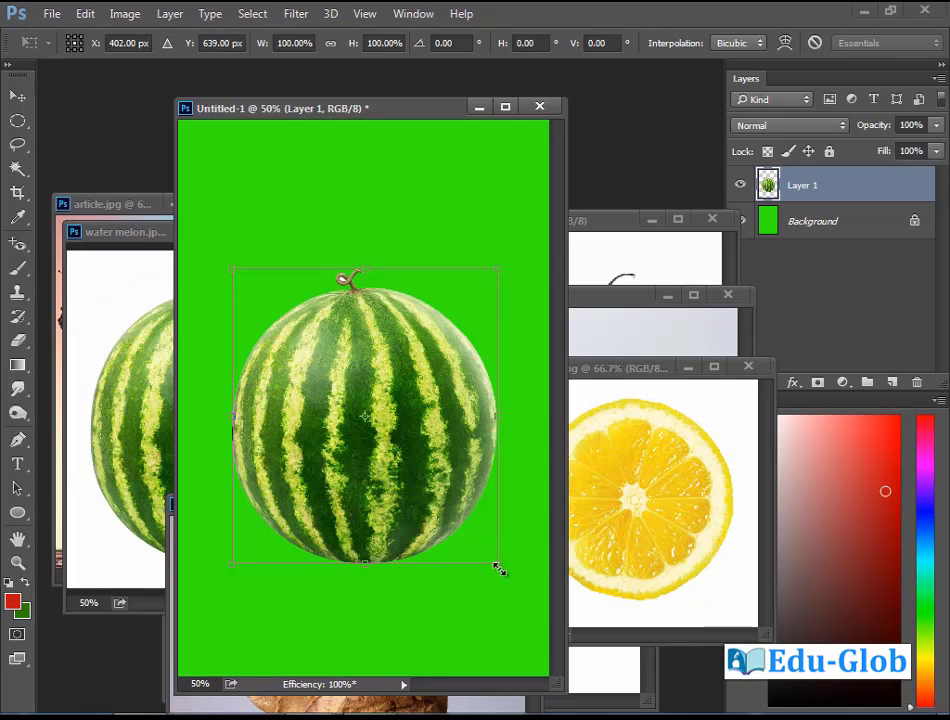
drag(499, 569, 485, 555)
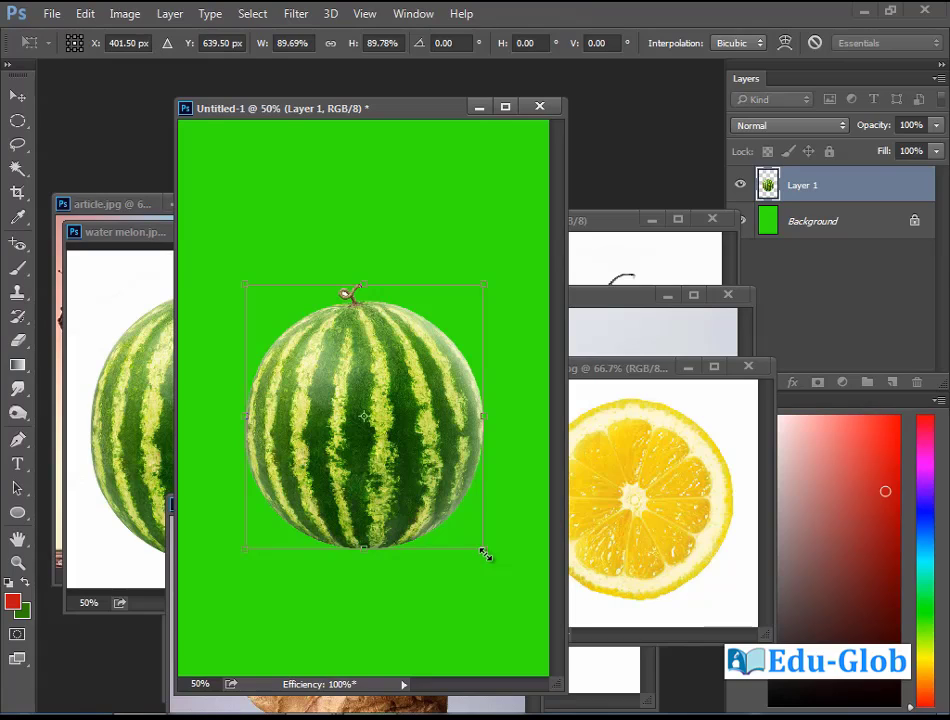
key(Return)
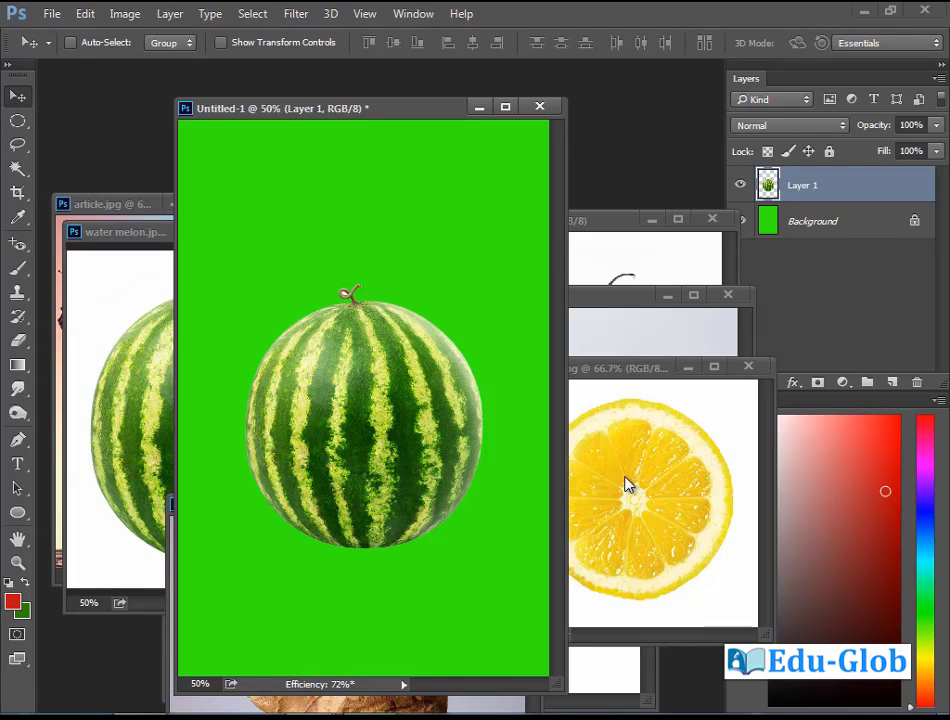
Copy the lemon slice from lemon.jpg onto the watermelon in Untitled-1 and remove its white background with the Magic Wand, clearing the selection.
click(648, 457)
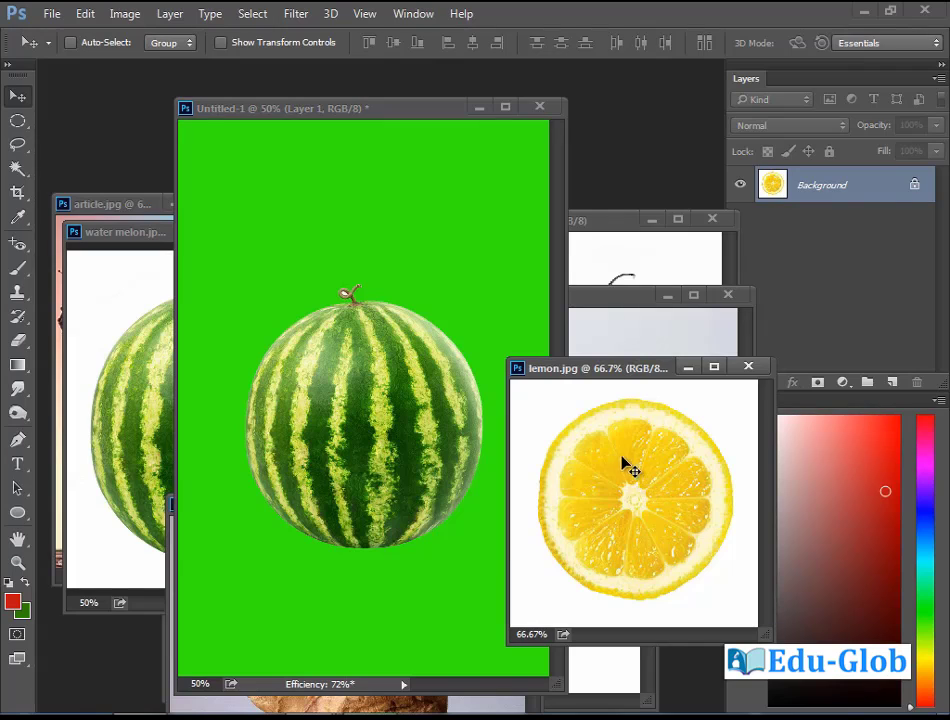
drag(626, 490, 364, 407)
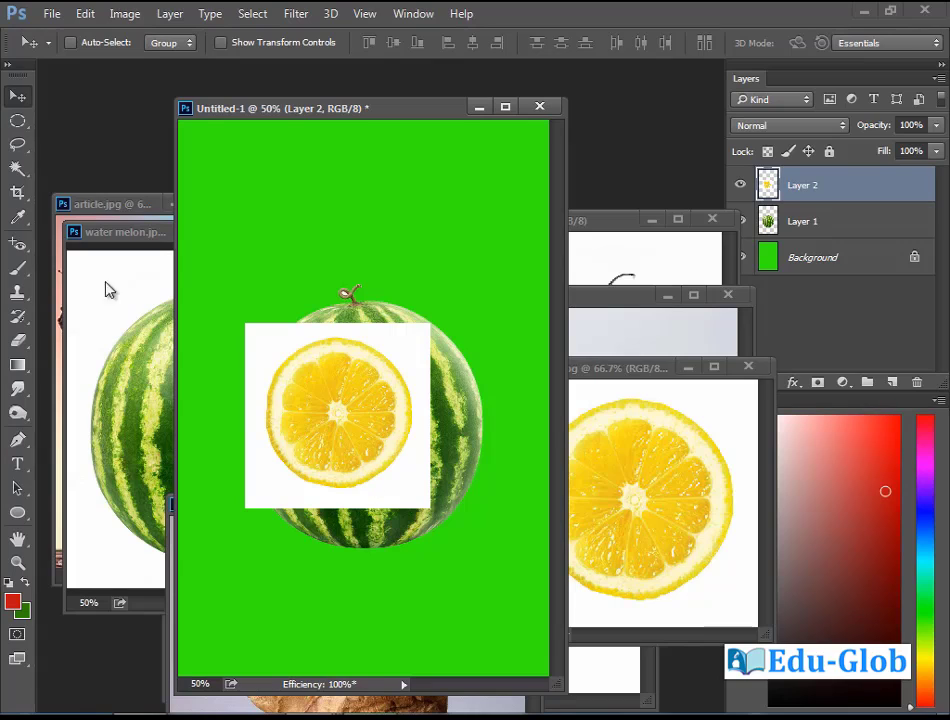
click(16, 170)
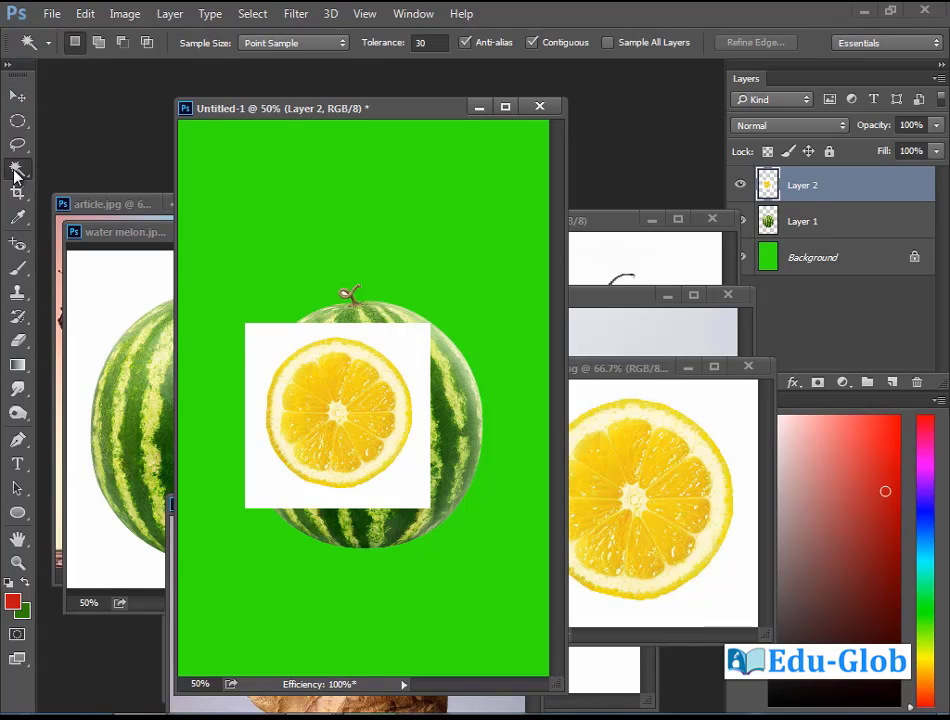
click(267, 353)
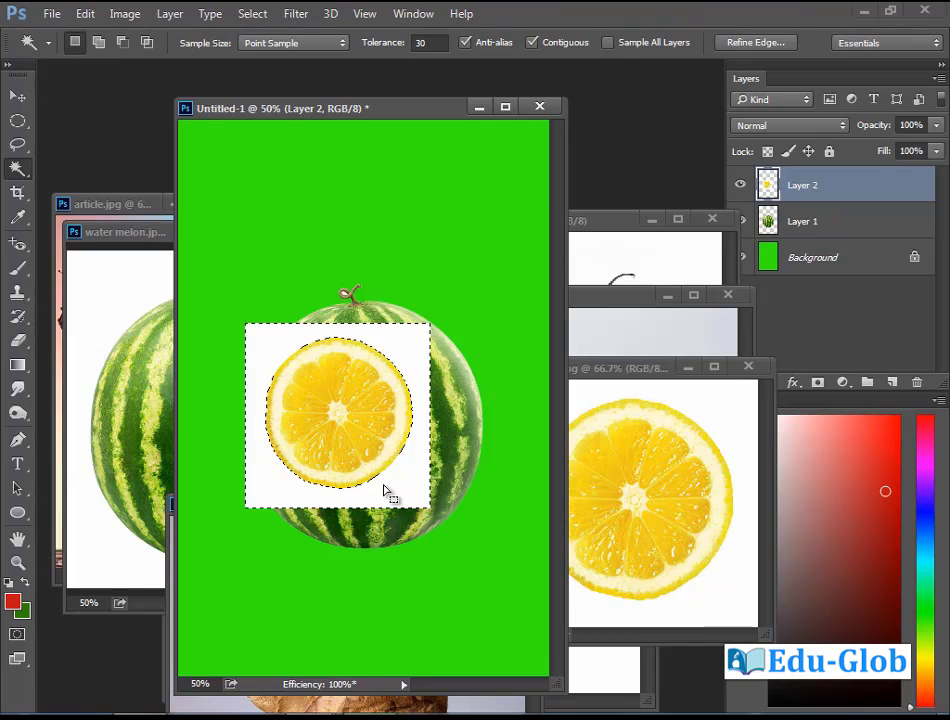
key(Delete)
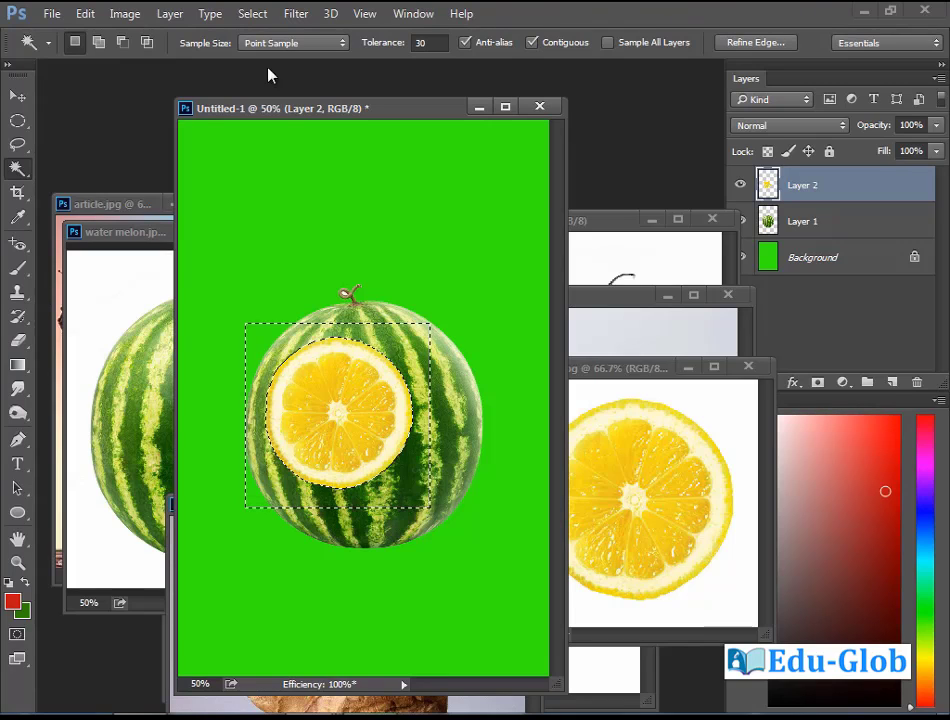
click(252, 14)
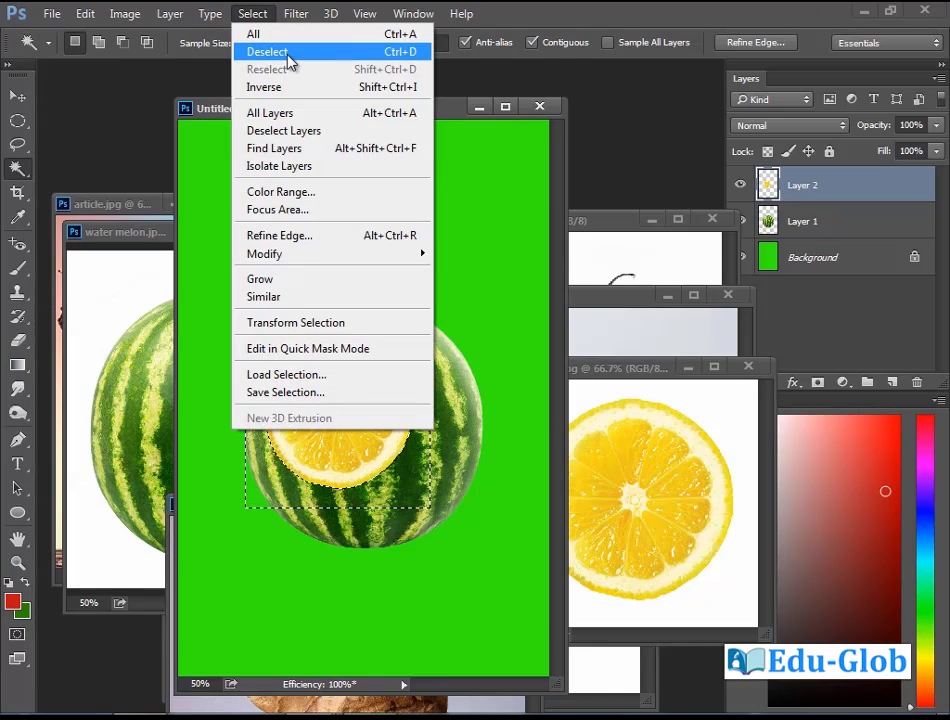
click(384, 58)
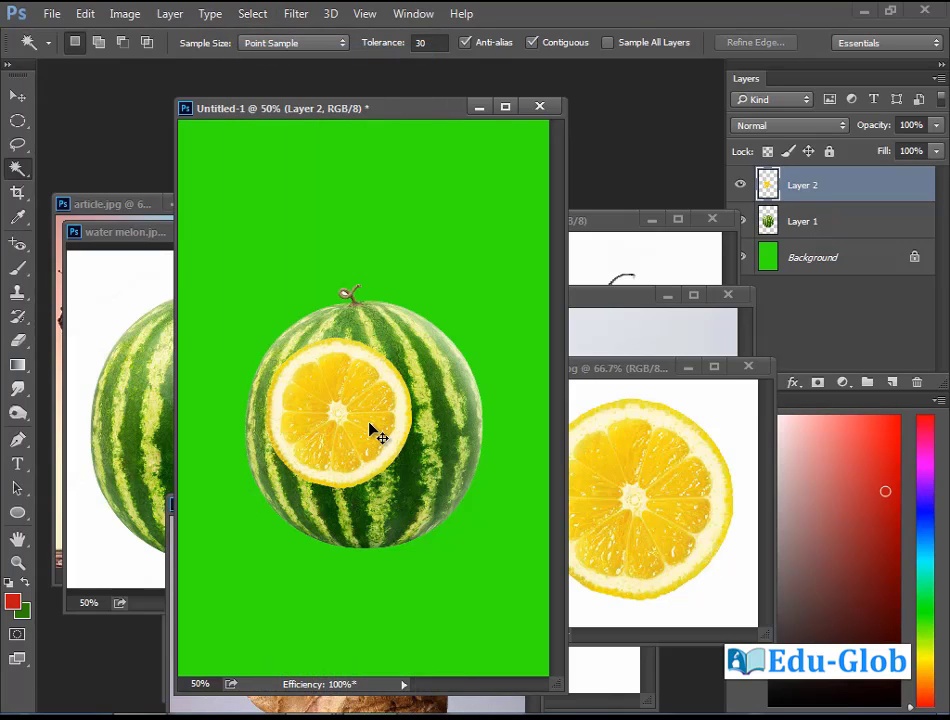
Scale the lemon slice layer down to about 37% around its center with Free Transform.
key(ctrl+t)
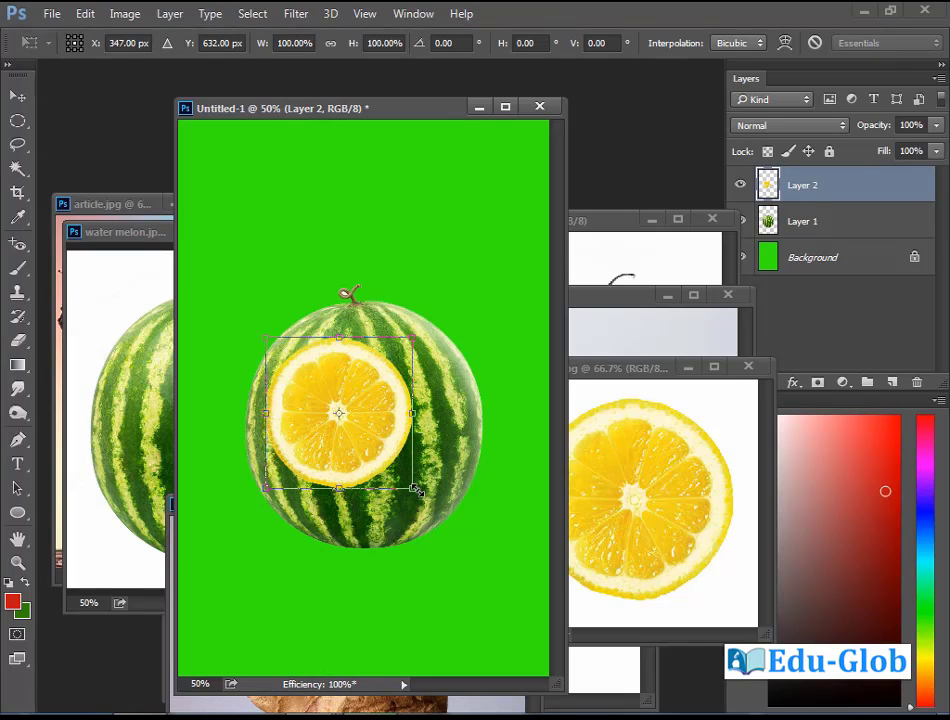
drag(415, 490, 365, 443)
key(Return)
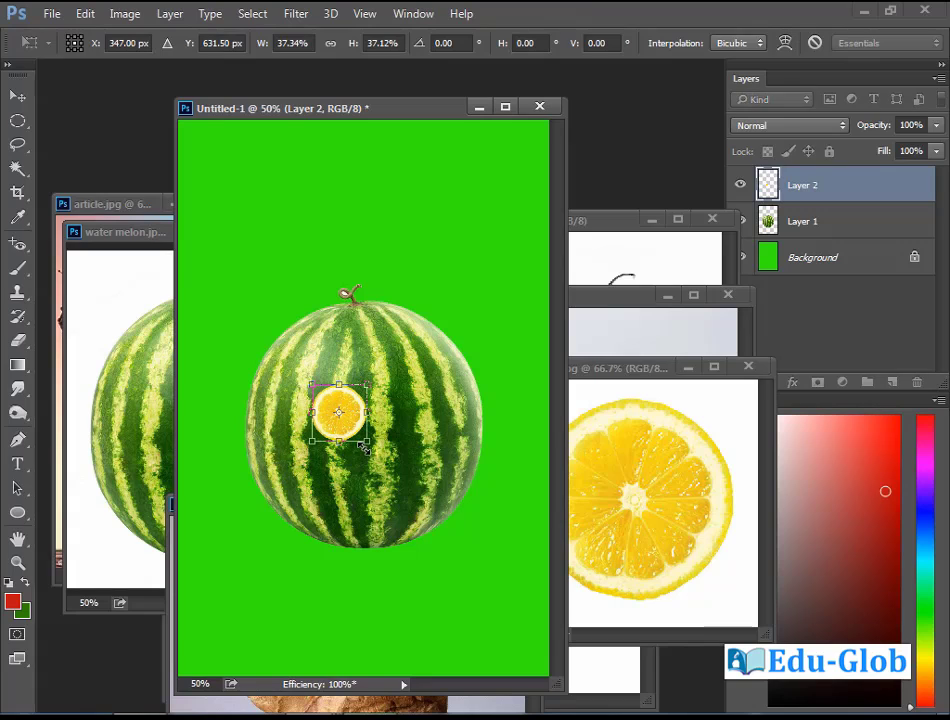
key(w)
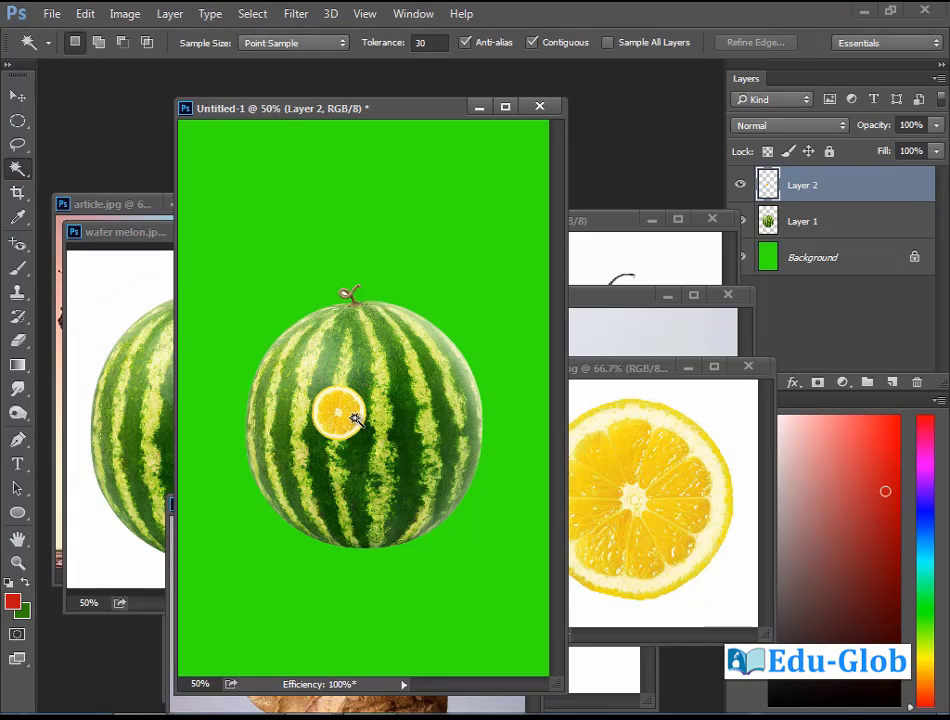
Move the lemon slice to the watermelon's left eye position and duplicate it level to the right as the second eye.
click(17, 95)
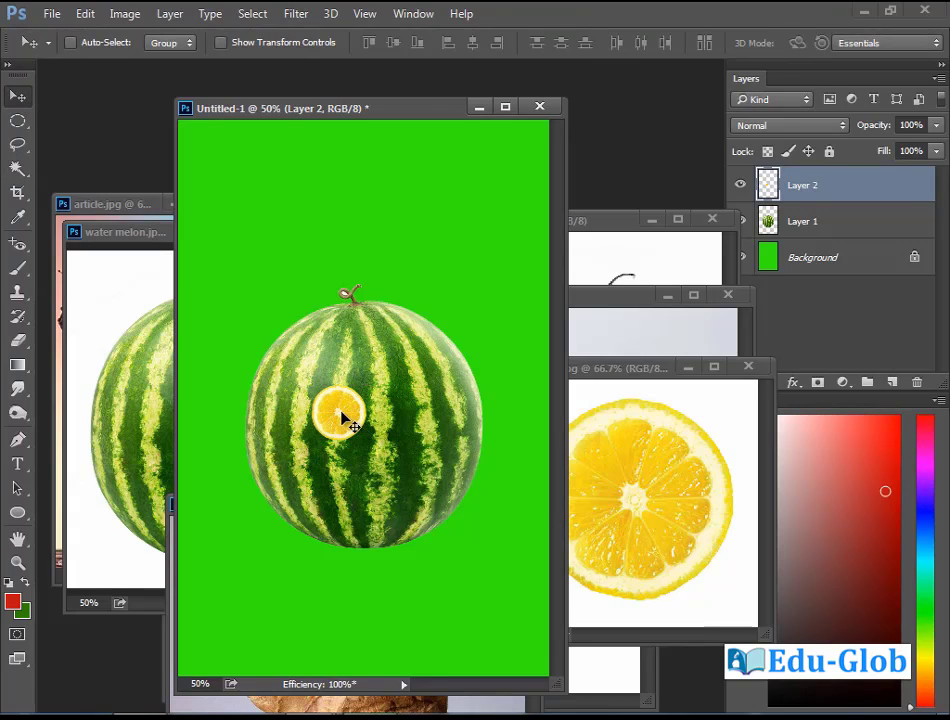
drag(346, 419, 314, 402)
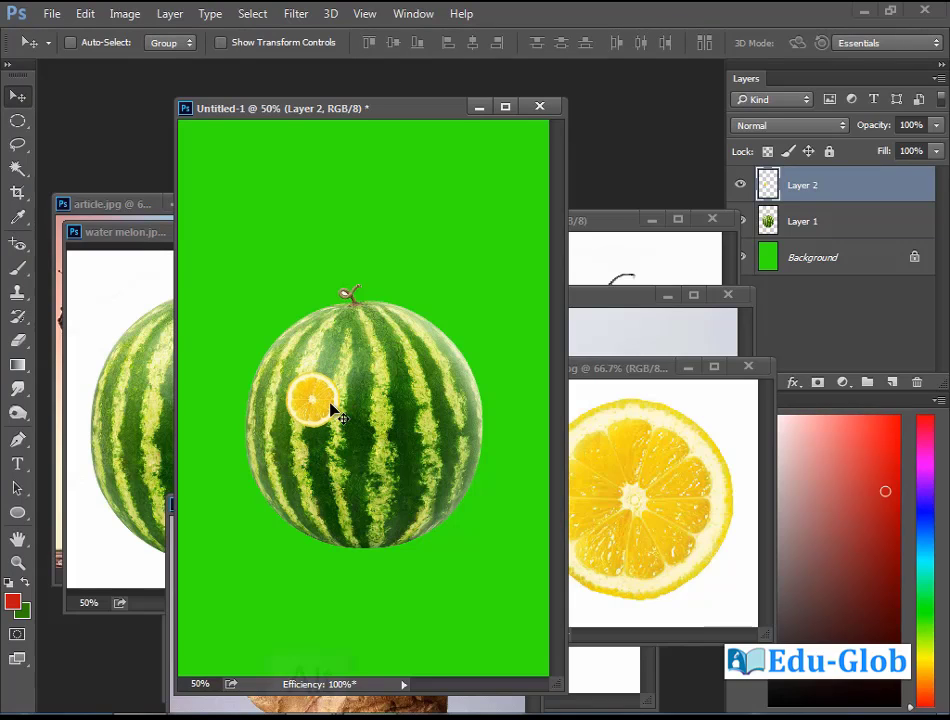
drag(330, 403, 394, 402)
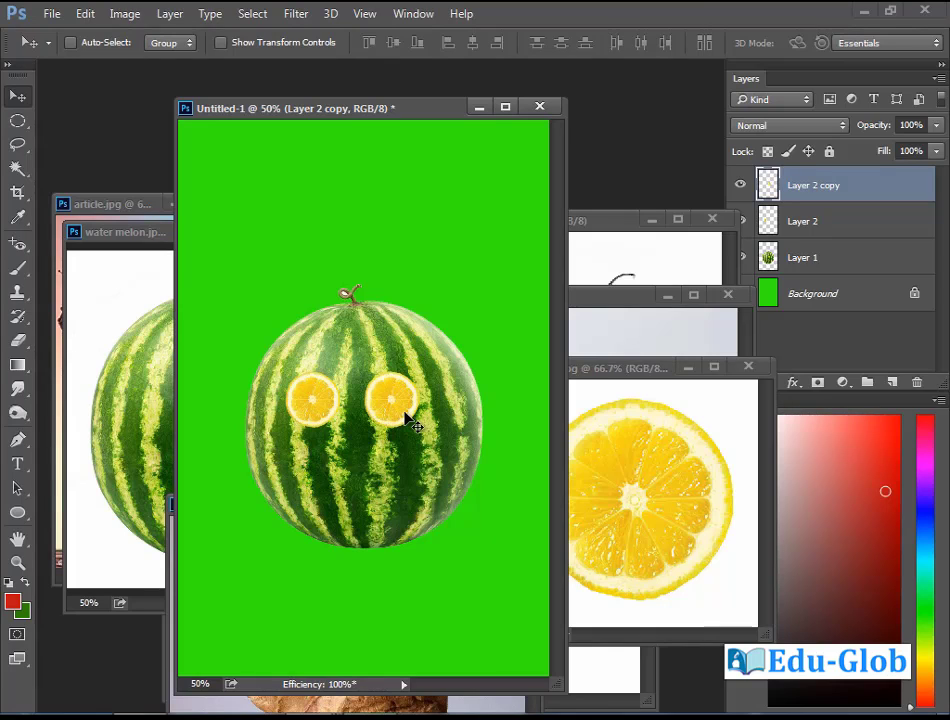
Select the grape in grape.jpg with a circular Elliptical Marquee and copy it over the left lemon slice in Untitled-1.
click(170, 650)
drag(220, 563, 170, 314)
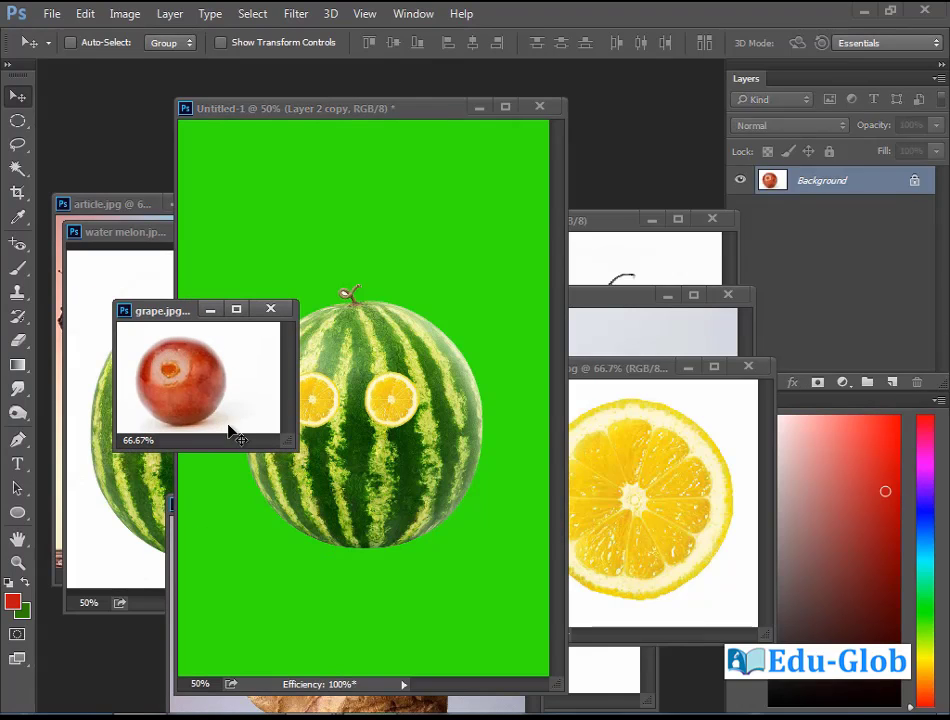
click(18, 122)
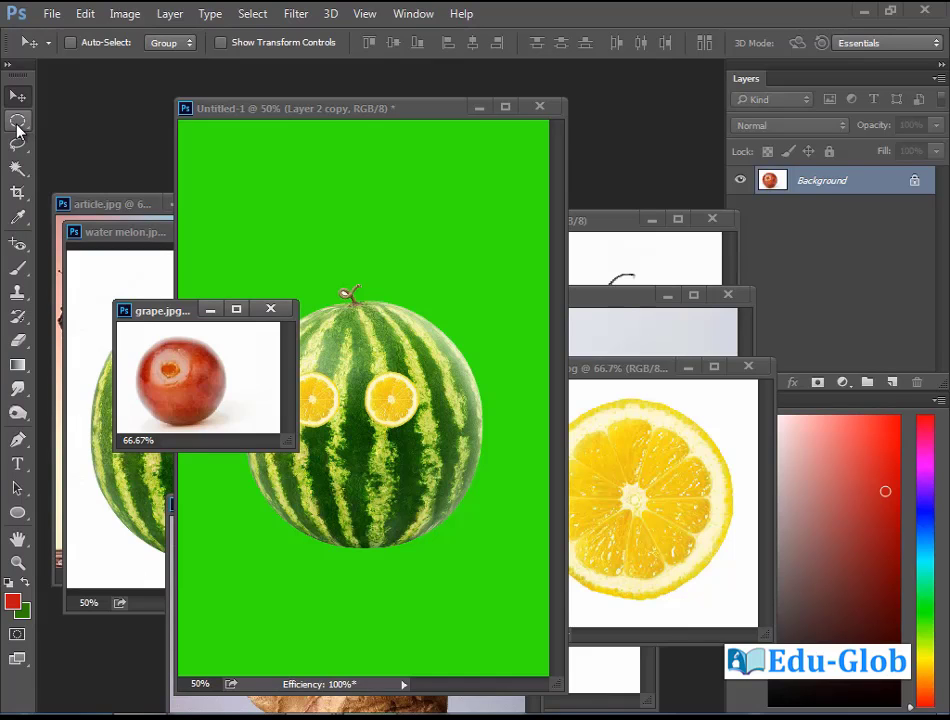
click(20, 125)
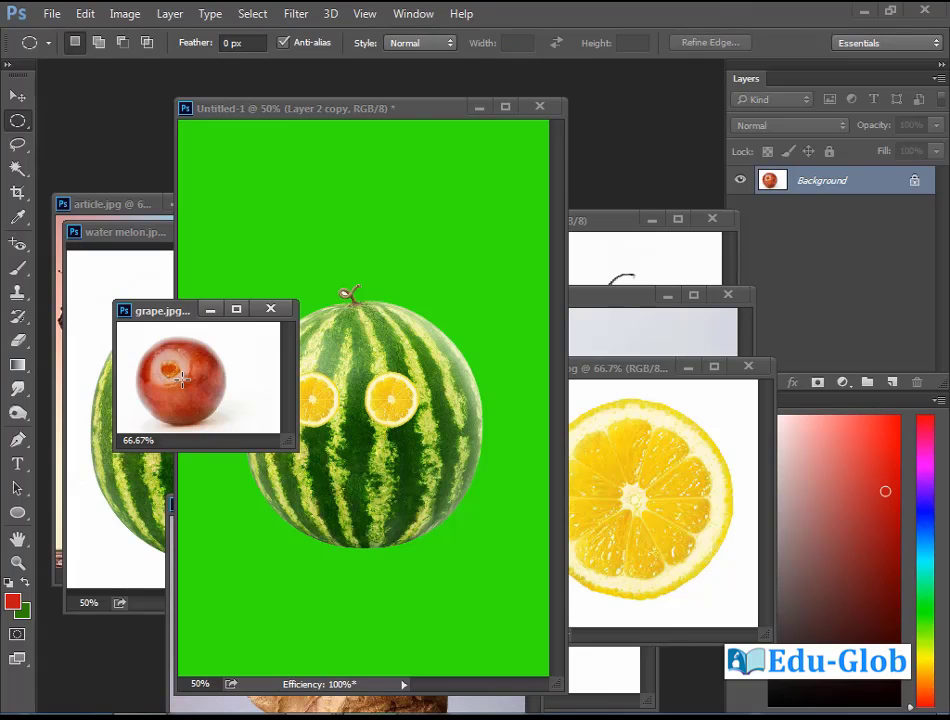
key(alt)
mouse_move(182, 378)
mouse_down()
mouse_move(235, 421)
mouse_move(195, 362)
mouse_move(216, 372)
mouse_move(190, 362)
mouse_move(195, 376)
mouse_up()
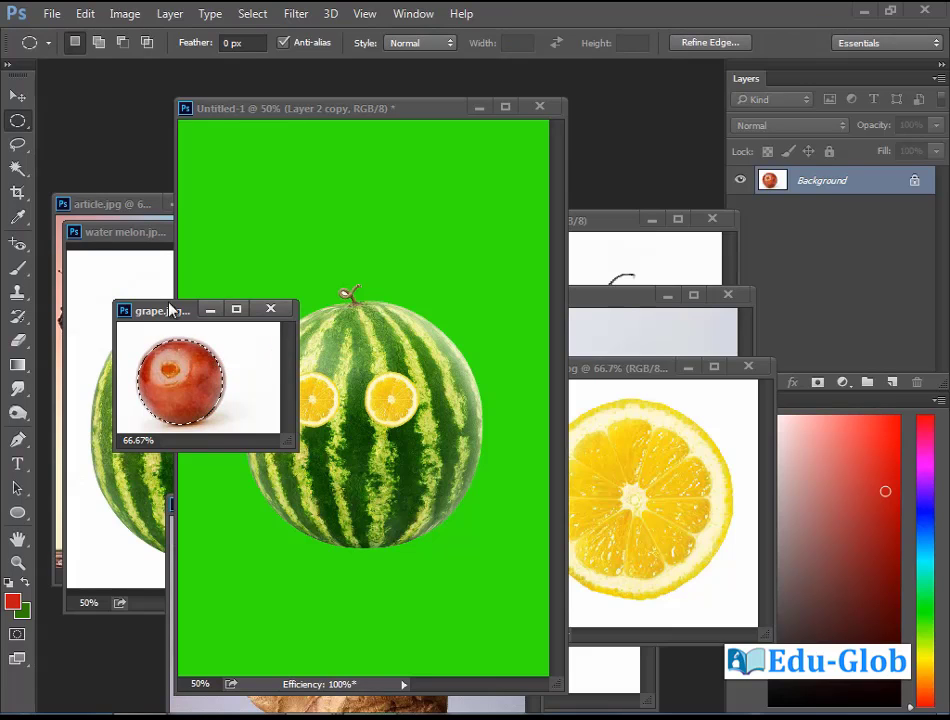
click(20, 96)
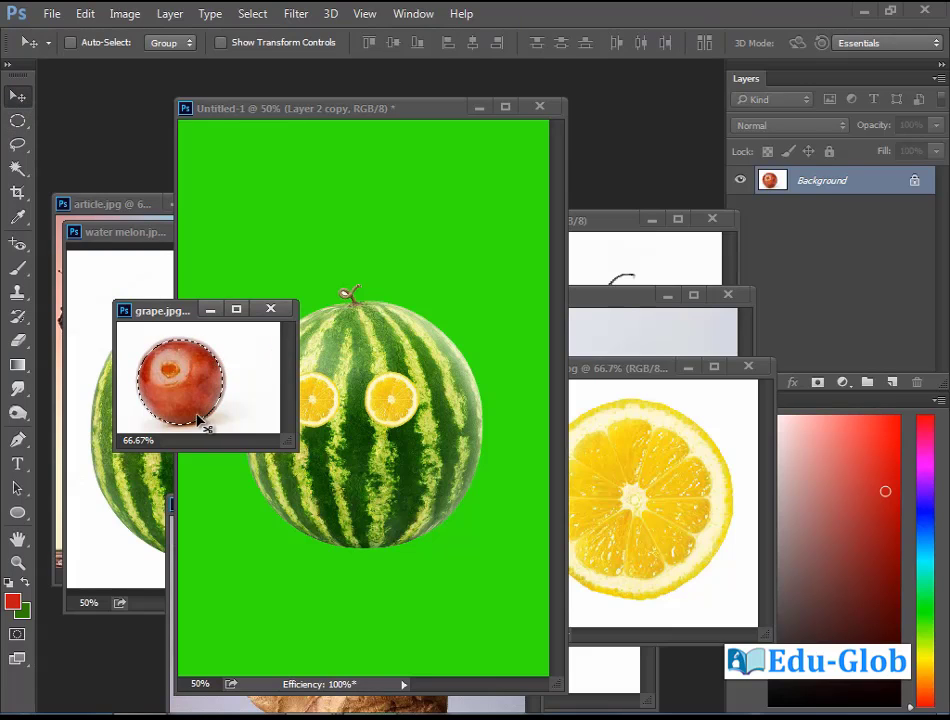
drag(187, 388, 329, 420)
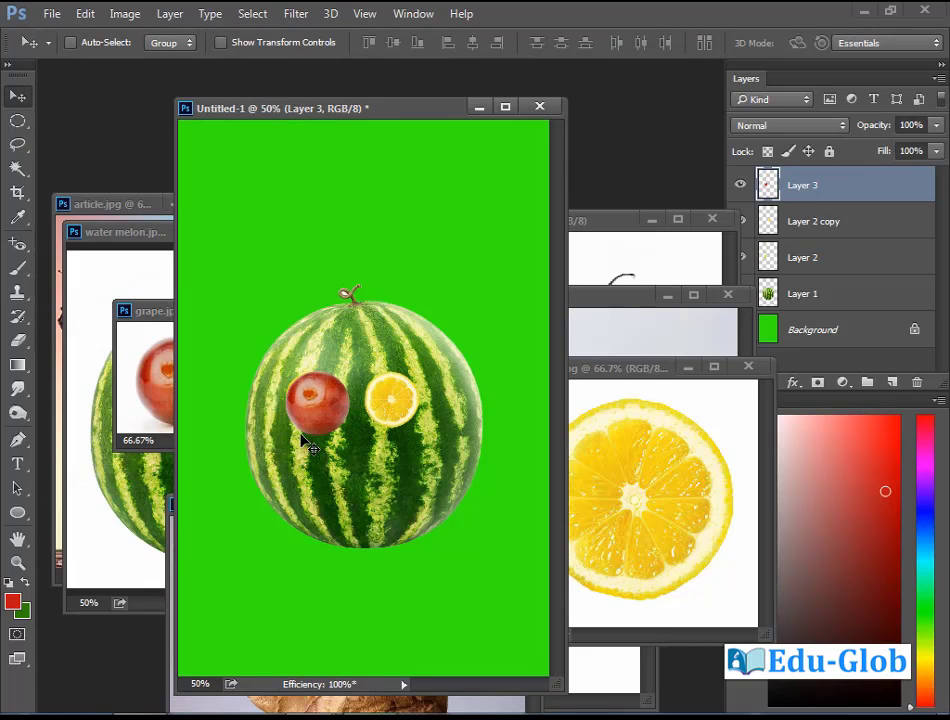
Scale the grape down to pupil size centered on the left lemon slice and duplicate it onto the right slice.
key(ctrl+t)
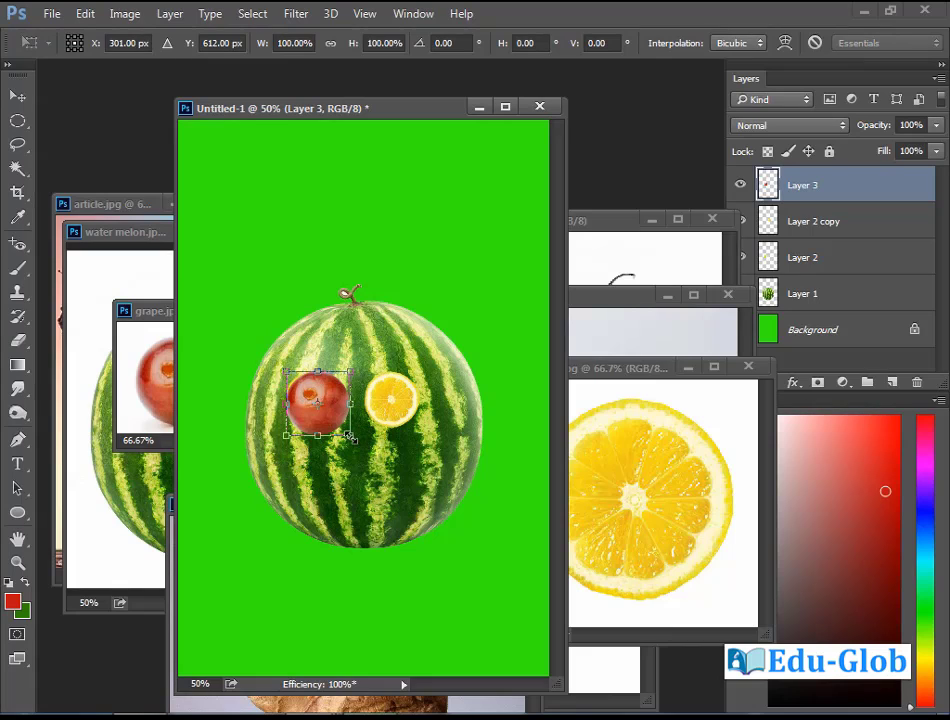
drag(349, 437, 392, 405)
key(Return)
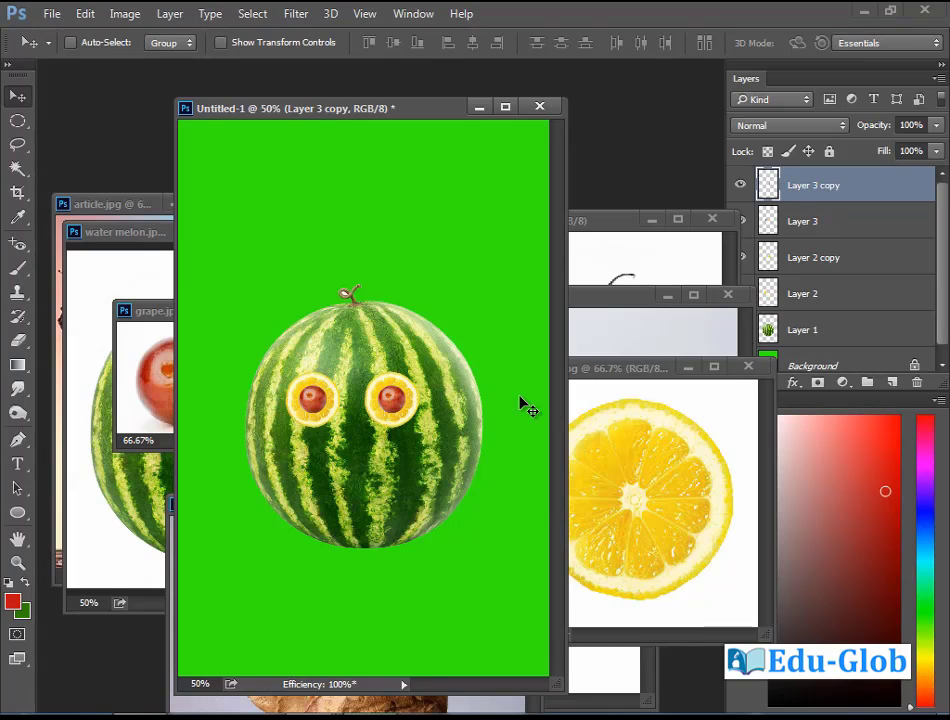
Close lemon.jpg and grape.jpg, discarding the changes to grape.jpg.
click(612, 370)
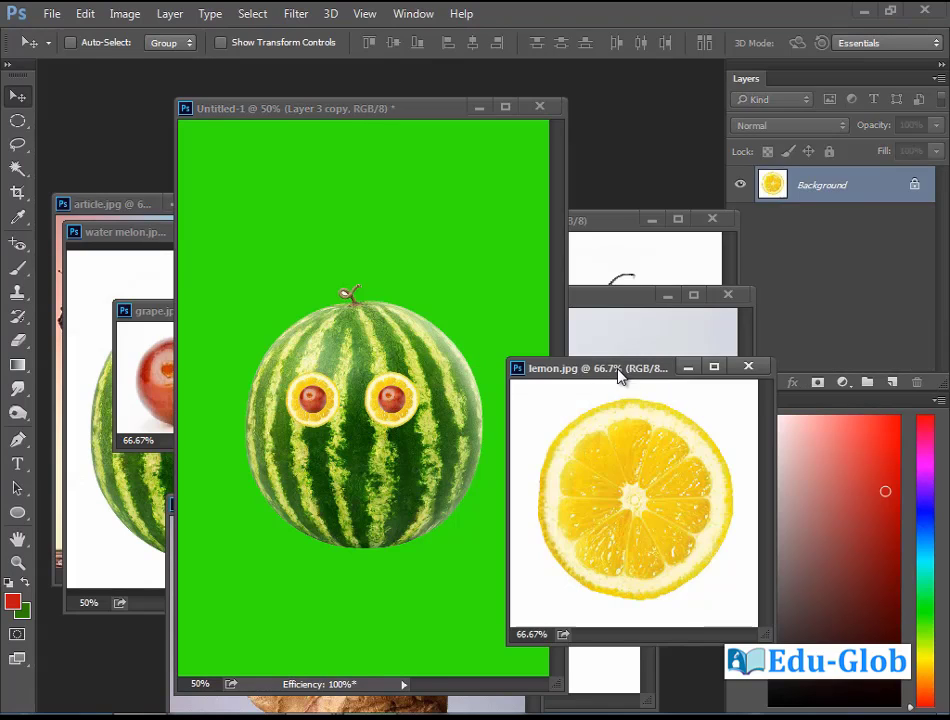
click(748, 366)
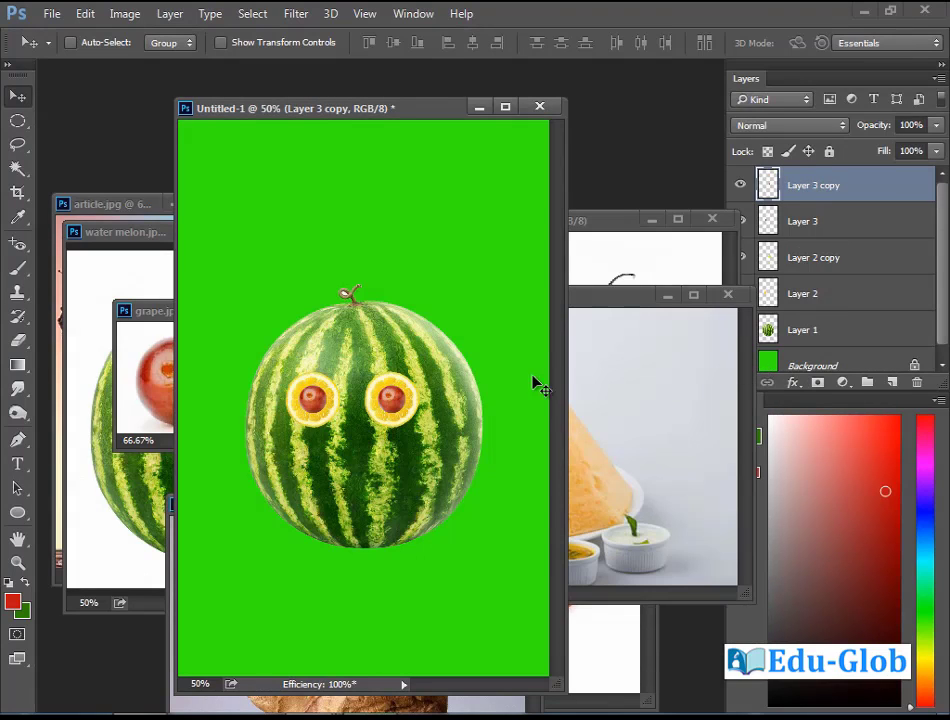
click(145, 333)
click(270, 309)
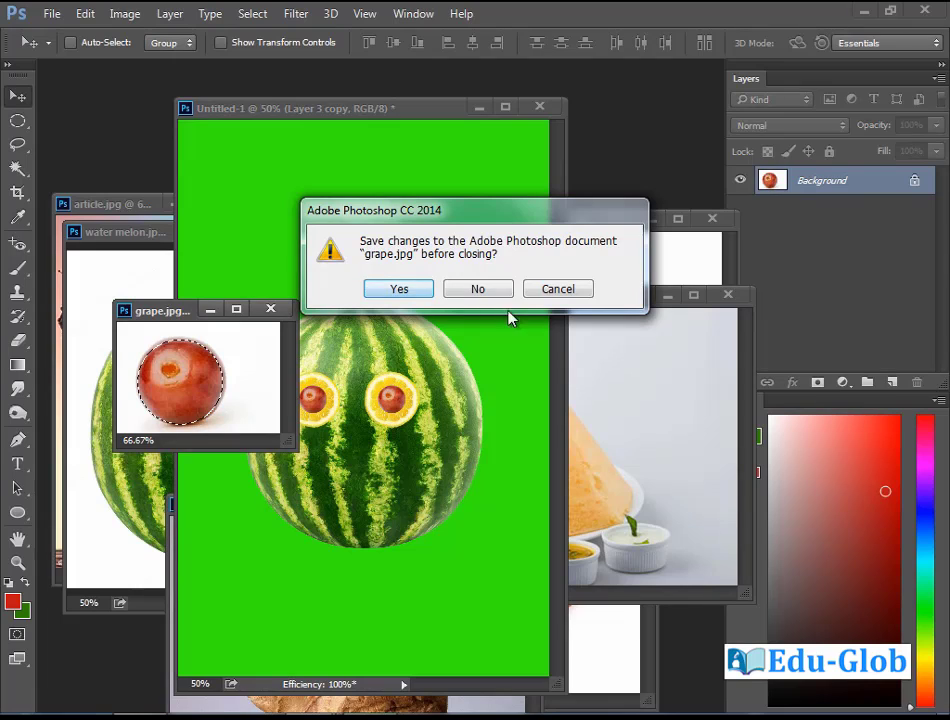
click(486, 291)
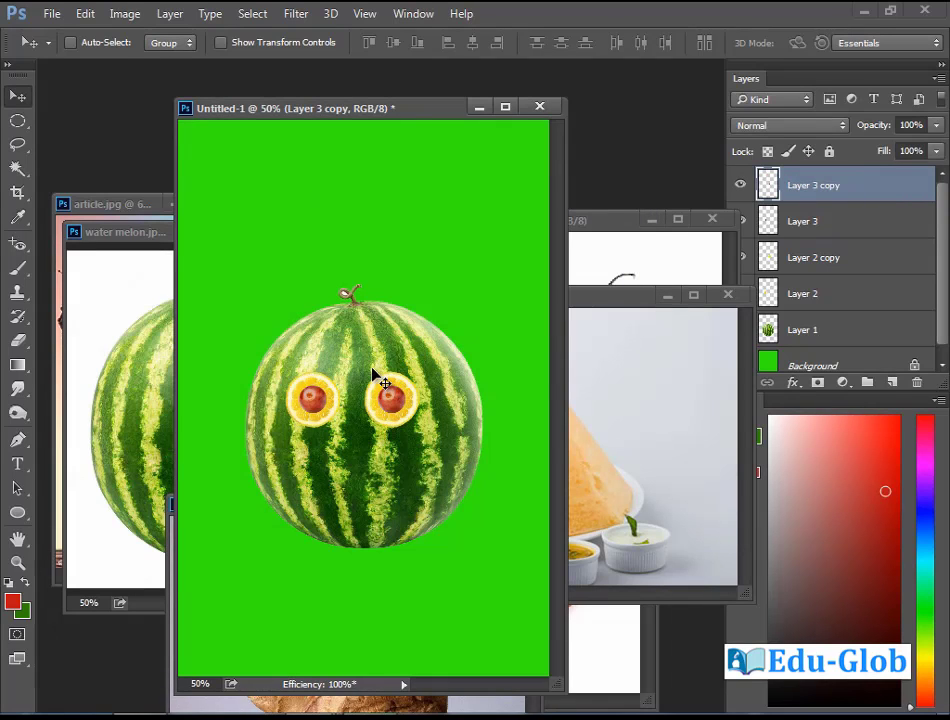
Select the front chilli in black chilly.jpg with the Quick Selection Tool and copy it into Untitled-1 at the watermelon's upper left.
click(602, 243)
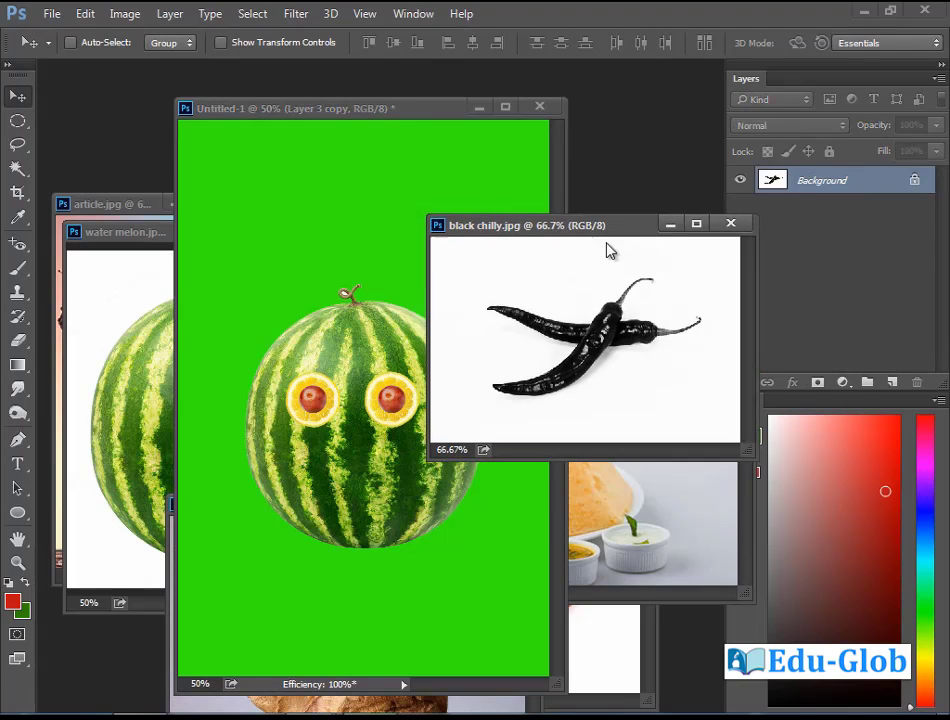
drag(606, 228, 608, 302)
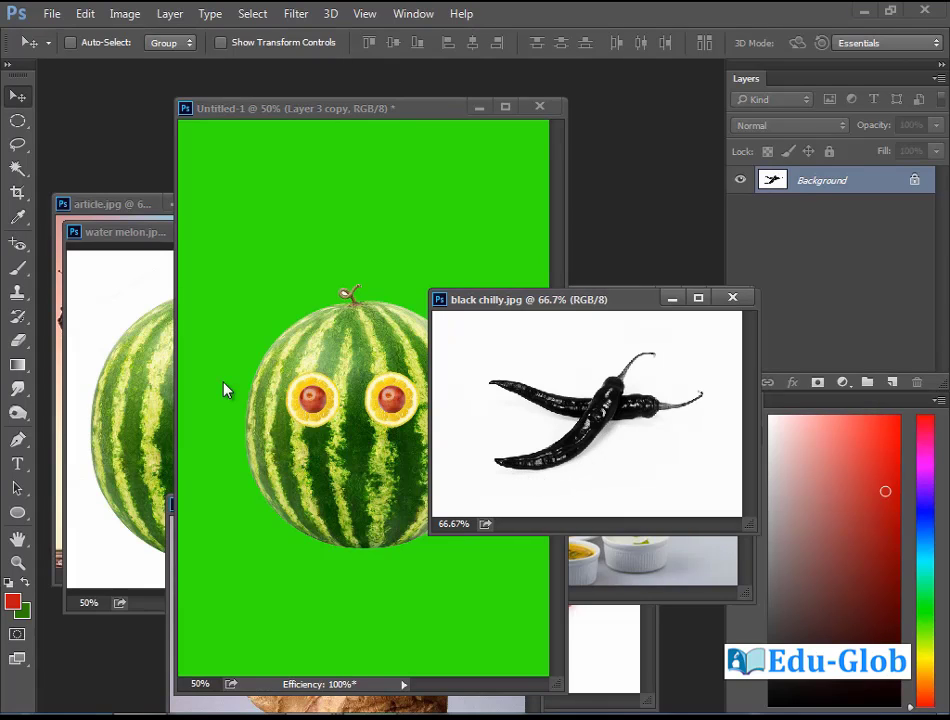
click(18, 170)
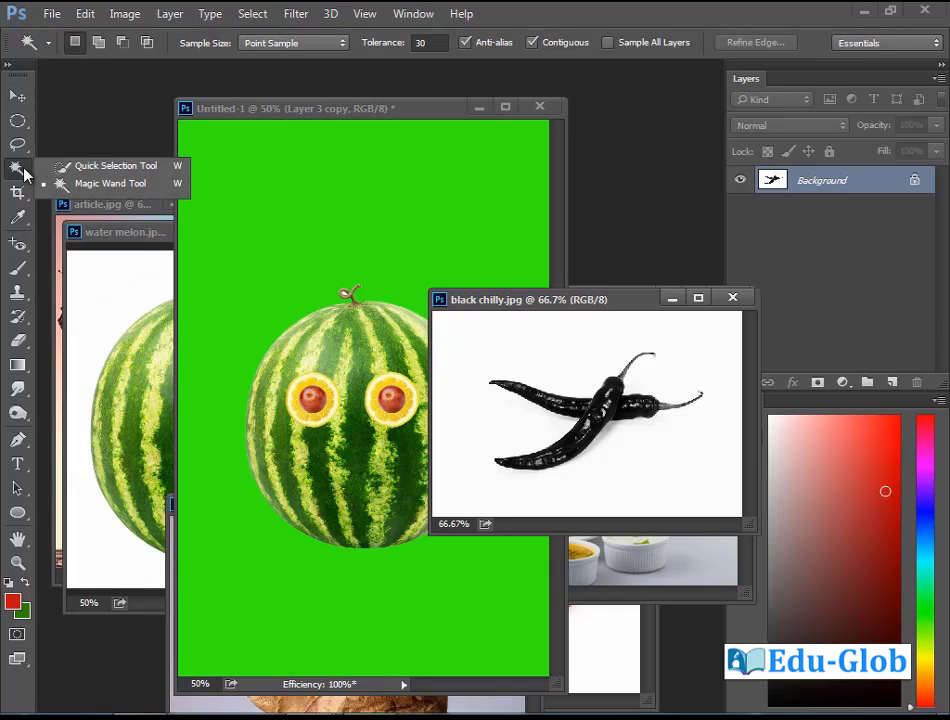
click(112, 166)
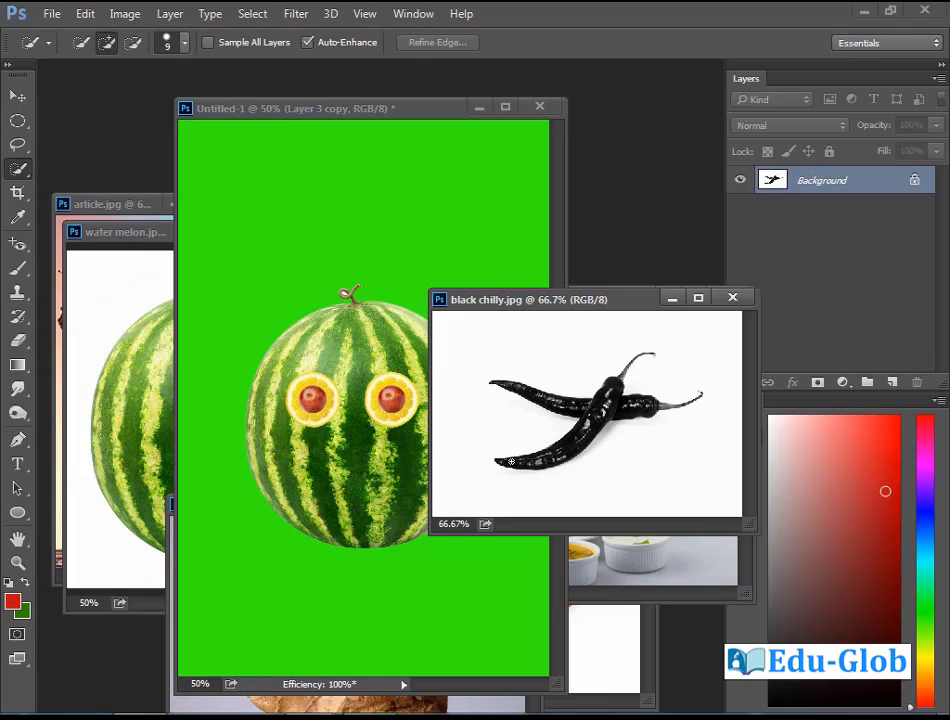
drag(511, 463, 610, 403)
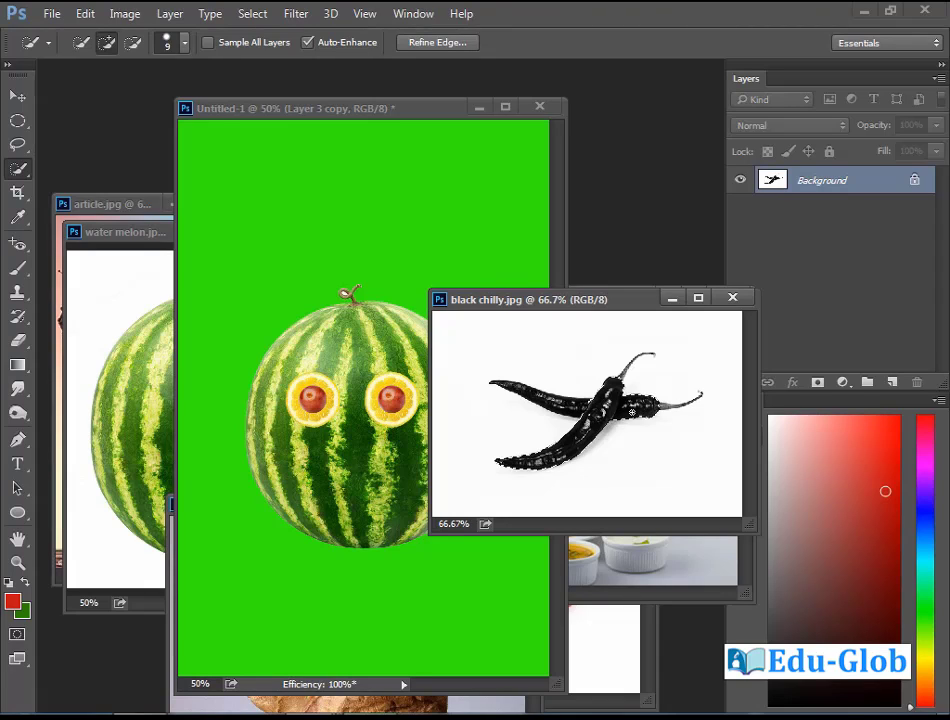
key(alt)
click(17, 95)
drag(600, 418, 302, 293)
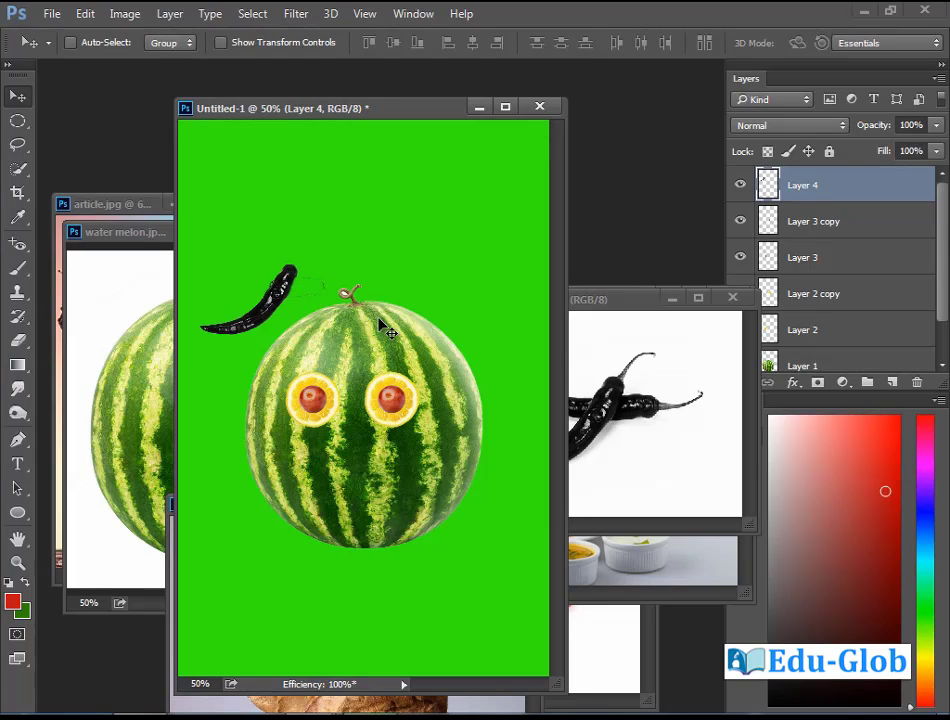
Lasso the faint leftover outline beside the chilli on Layer 4, delete it, and clear the selection.
click(20, 146)
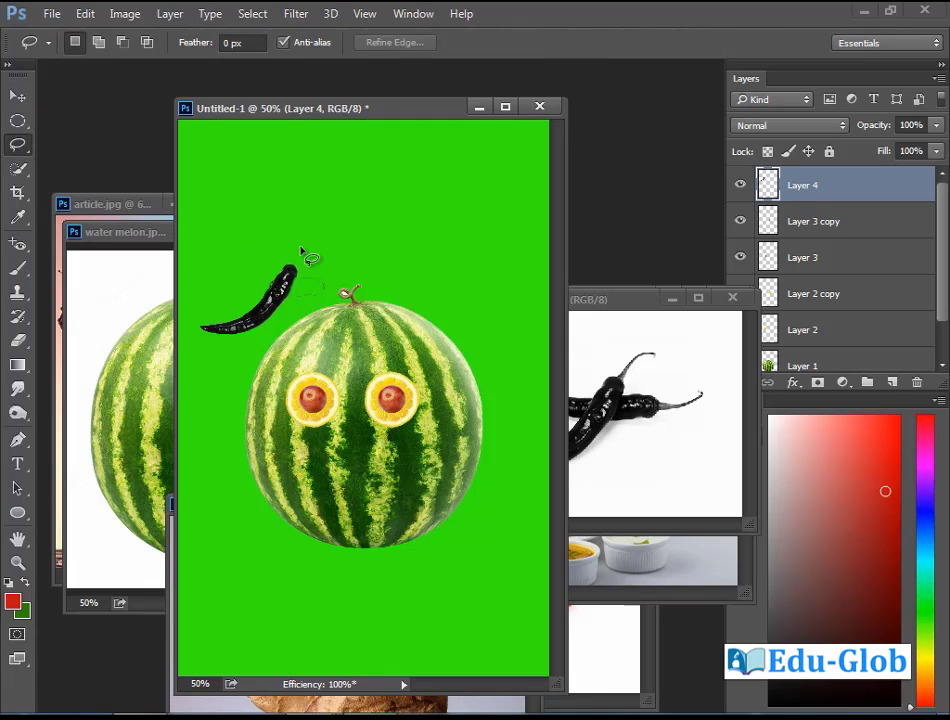
mouse_move(306, 283)
mouse_down()
mouse_move(290, 310)
mouse_move(330, 285)
mouse_move(318, 300)
mouse_up()
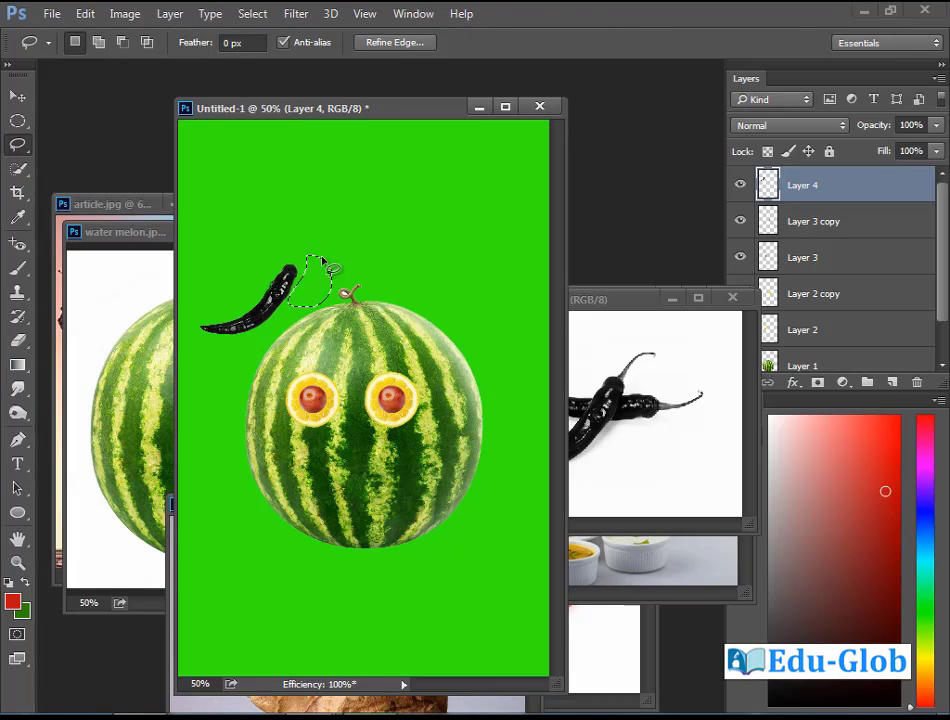
key(ctrl+d)
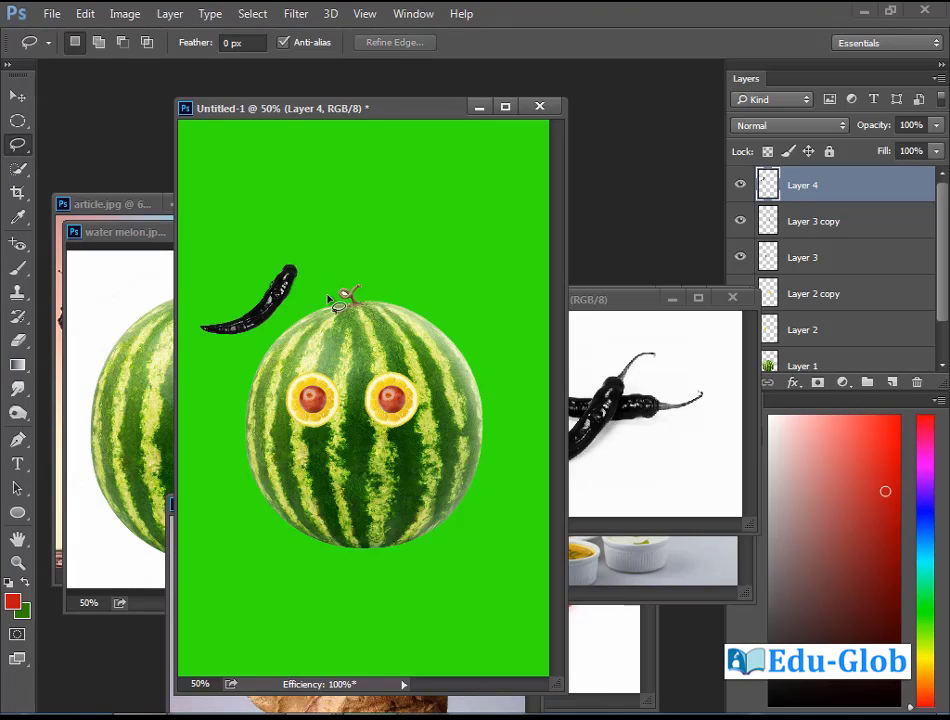
Move the chilli just above the left lemon eye as an eyebrow with the Move tool.
click(17, 95)
mouse_move(255, 328)
mouse_down()
mouse_move(267, 333)
mouse_move(287, 383)
mouse_up()
drag(288, 381, 289, 369)
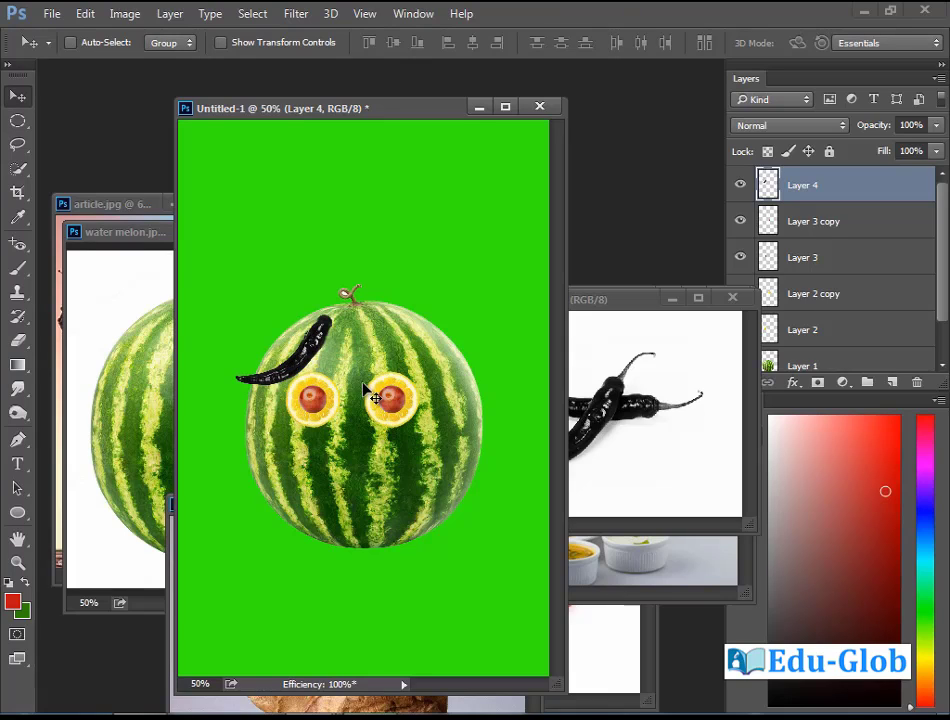
Rotate the chilli on Layer 4 so it lies nearly level as an eyebrow over the left lemon eye.
key(ctrl+t)
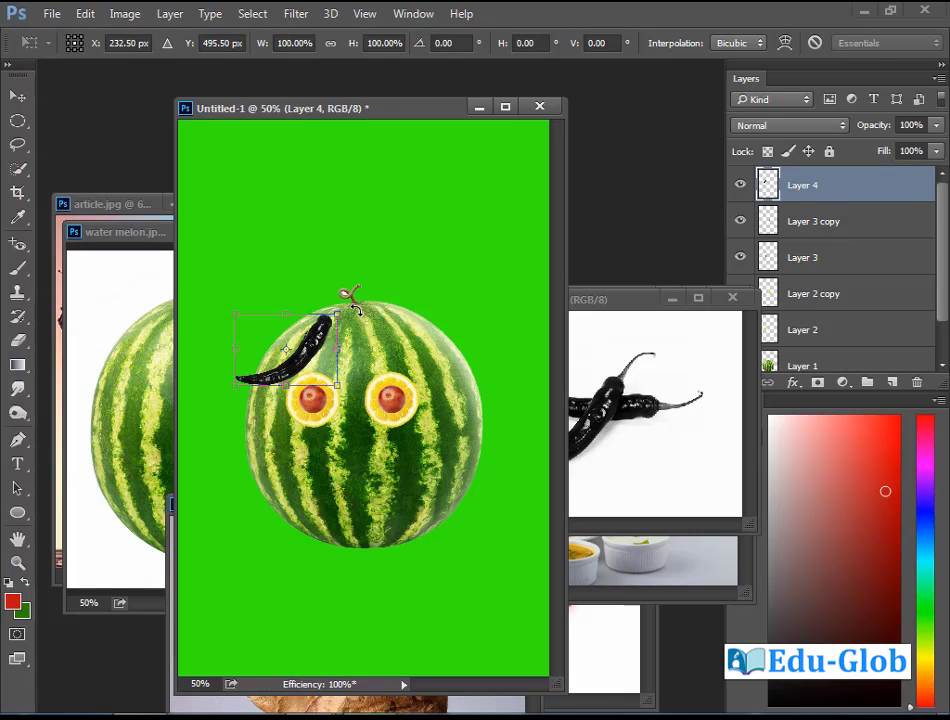
drag(352, 346, 420, 366)
double_click(303, 387)
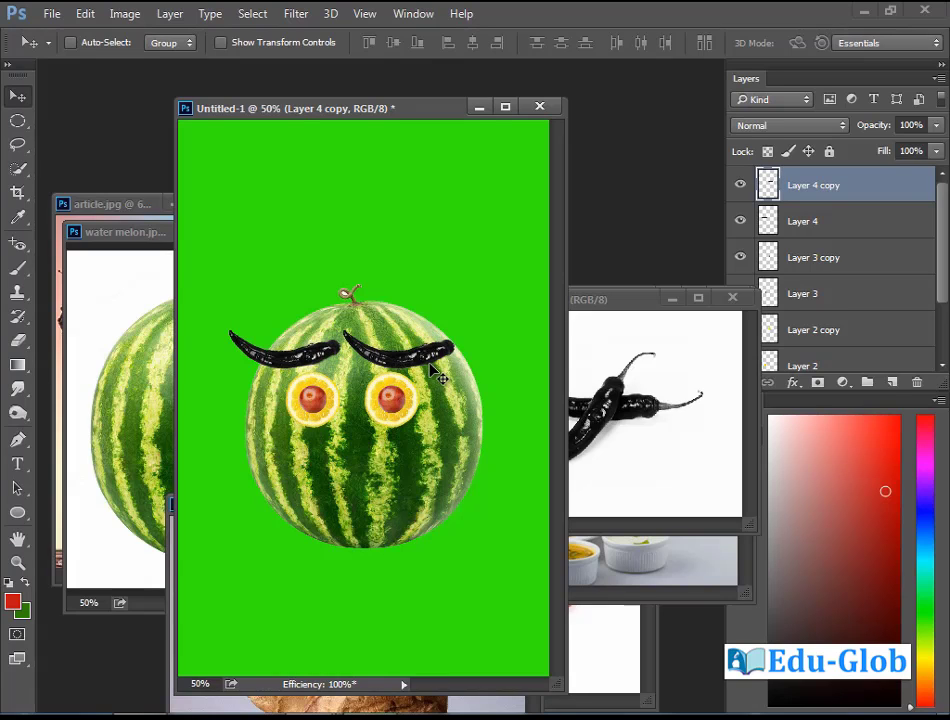
Flip the chilli on Layer 4 copy horizontally and move it above the right lemon eye as a mirrored eyebrow.
click(80, 14)
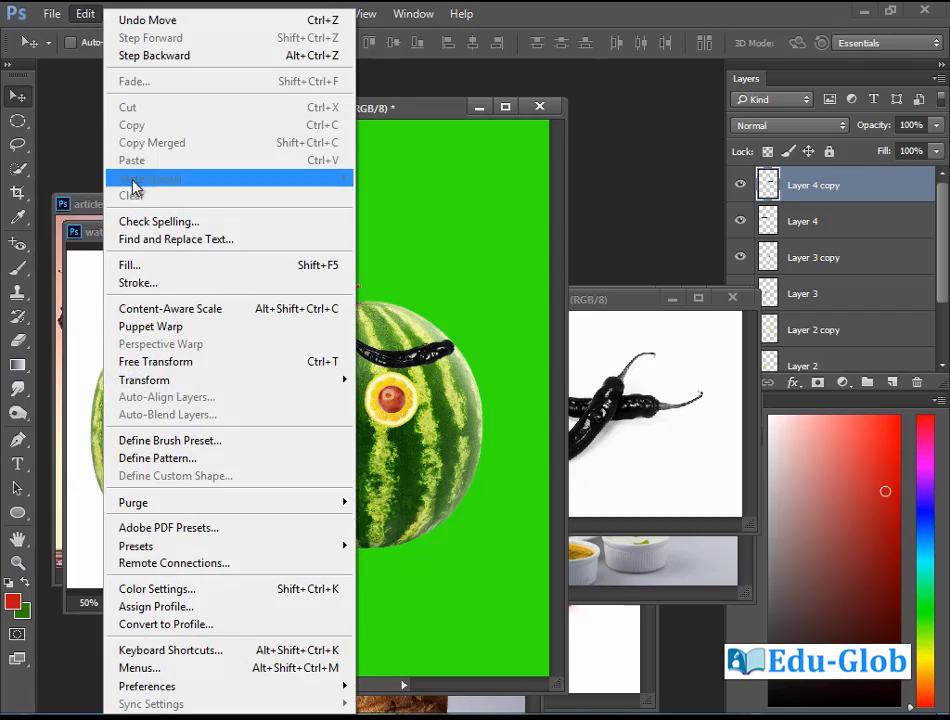
mouse_move(193, 383)
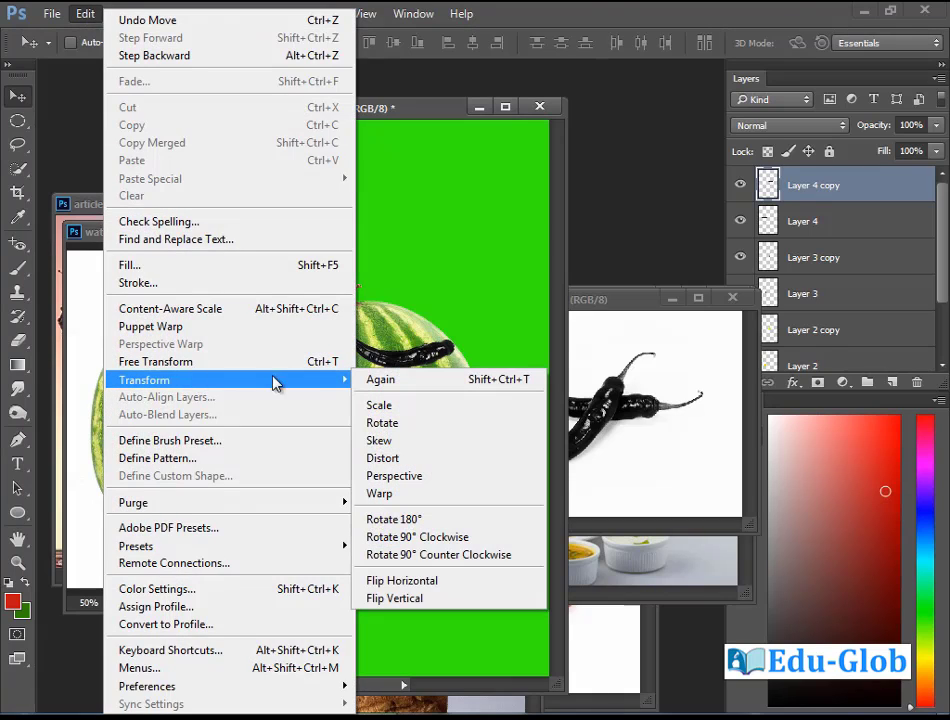
click(415, 584)
drag(383, 362, 420, 360)
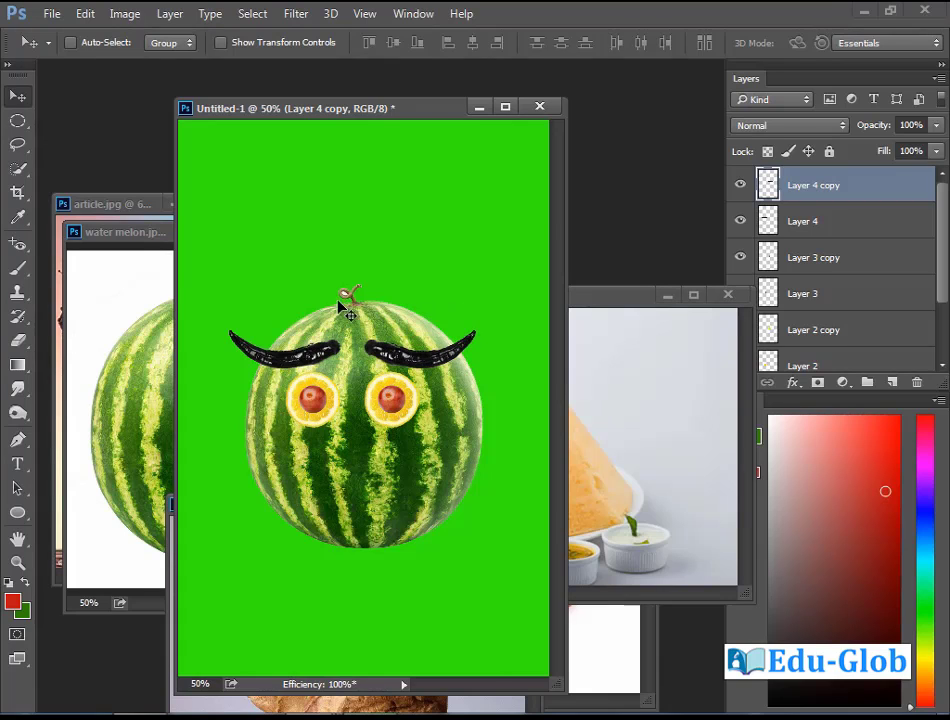
Bring ghee roast.jpg forward and select the cone-shaped dosa along its edges with the Polygonal Lasso Tool.
click(598, 312)
drag(530, 303, 533, 222)
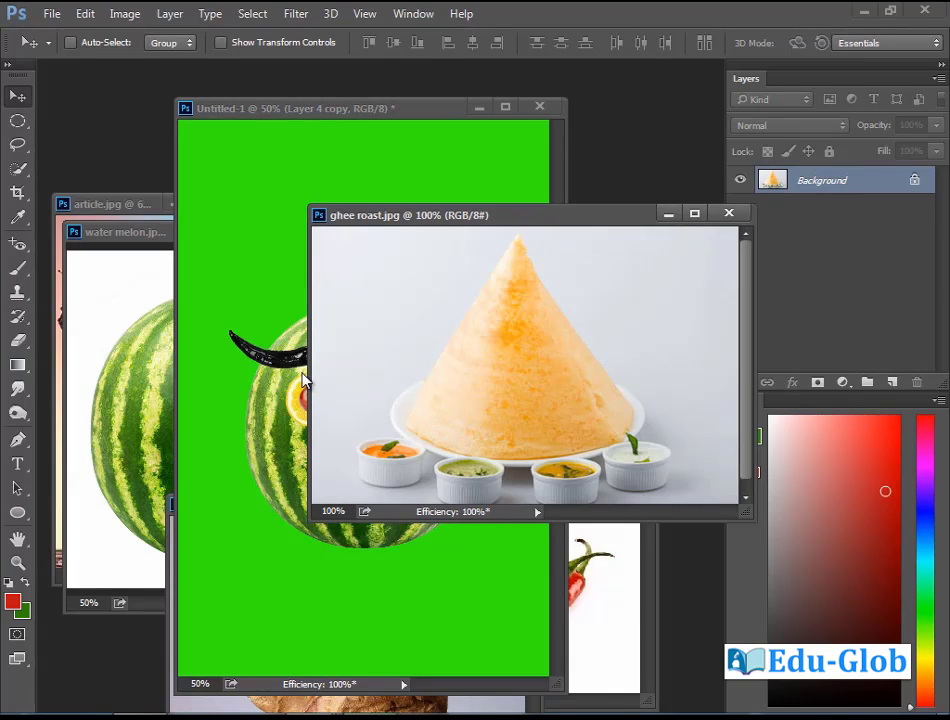
click(17, 144)
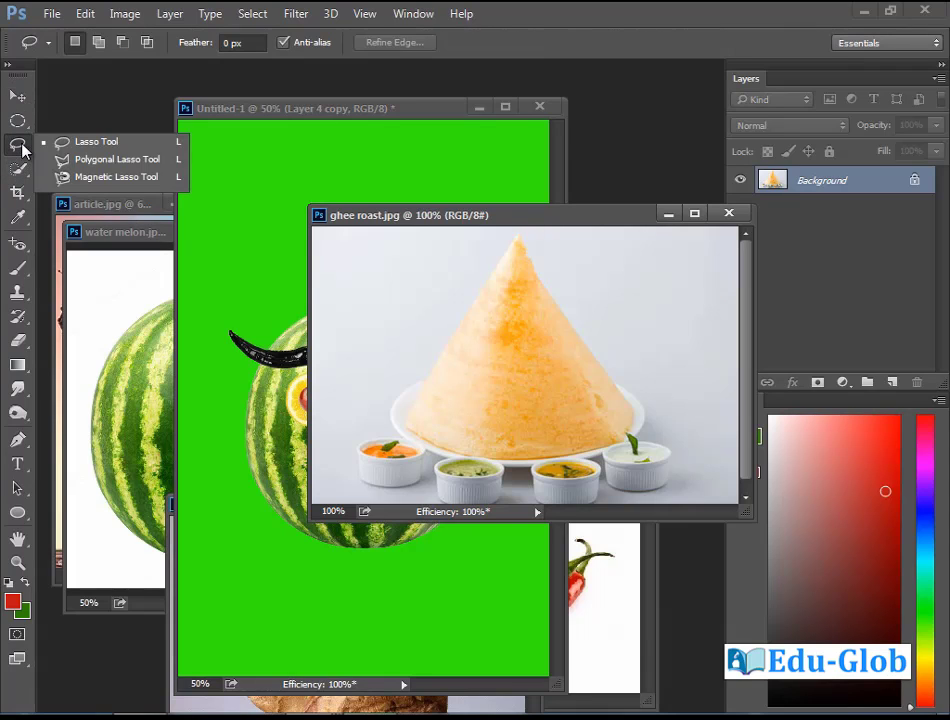
click(138, 163)
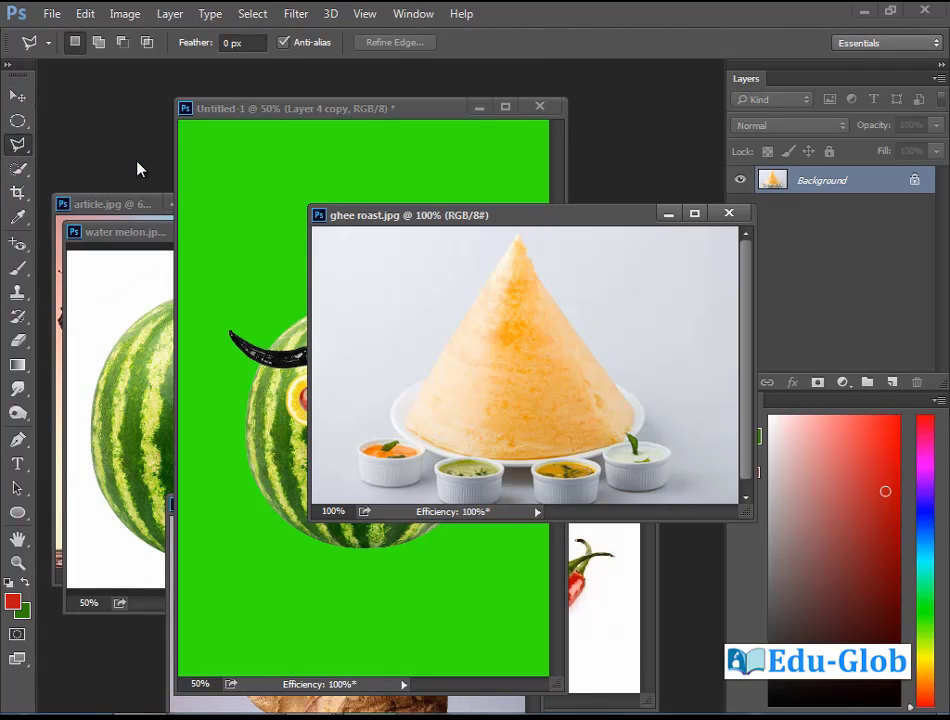
click(518, 239)
click(407, 424)
click(428, 442)
click(471, 456)
click(540, 459)
click(620, 441)
click(632, 428)
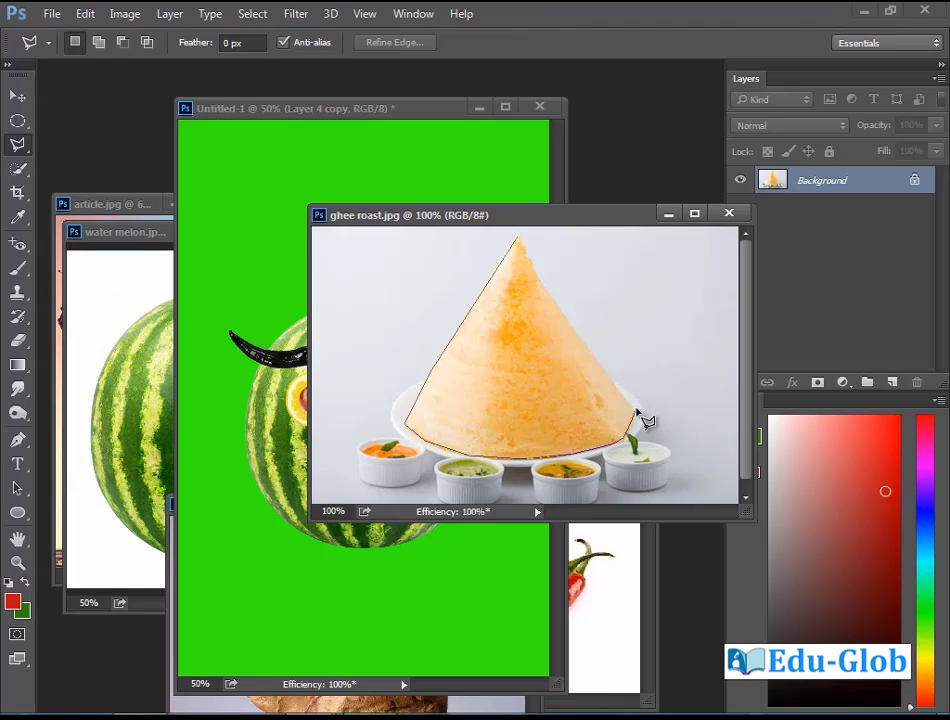
click(519, 239)
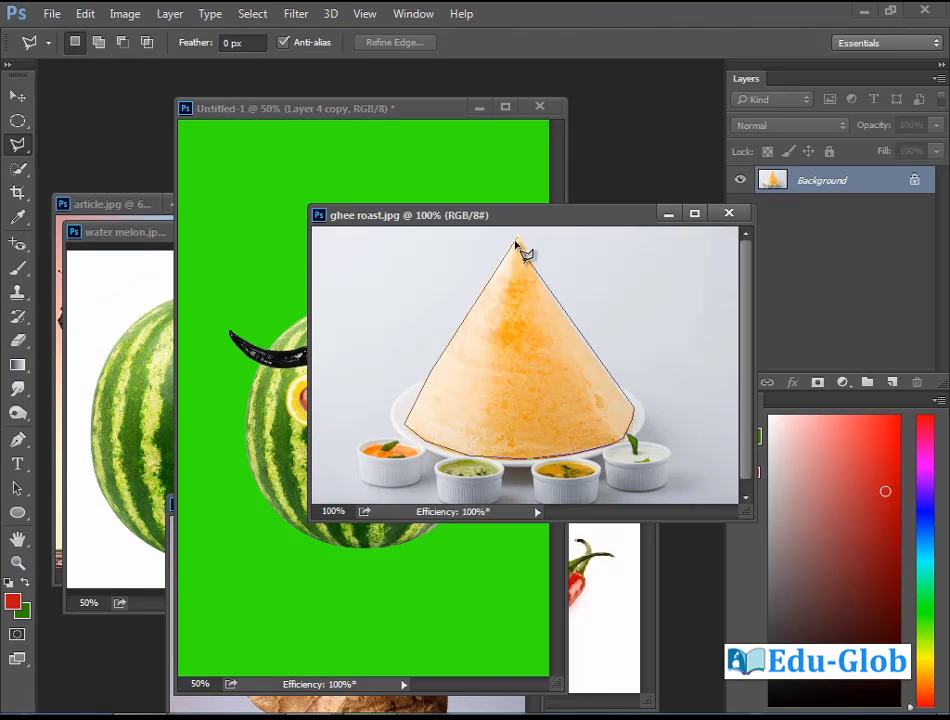
double_click(563, 312)
Copy the selected dosa cone into Untitled-1 and enlarge it as a hat covering the top of the watermelon.
key(v)
mouse_move(524, 364)
mouse_down()
mouse_move(314, 579)
mouse_move(373, 322)
mouse_move(370, 277)
mouse_move(355, 288)
mouse_up()
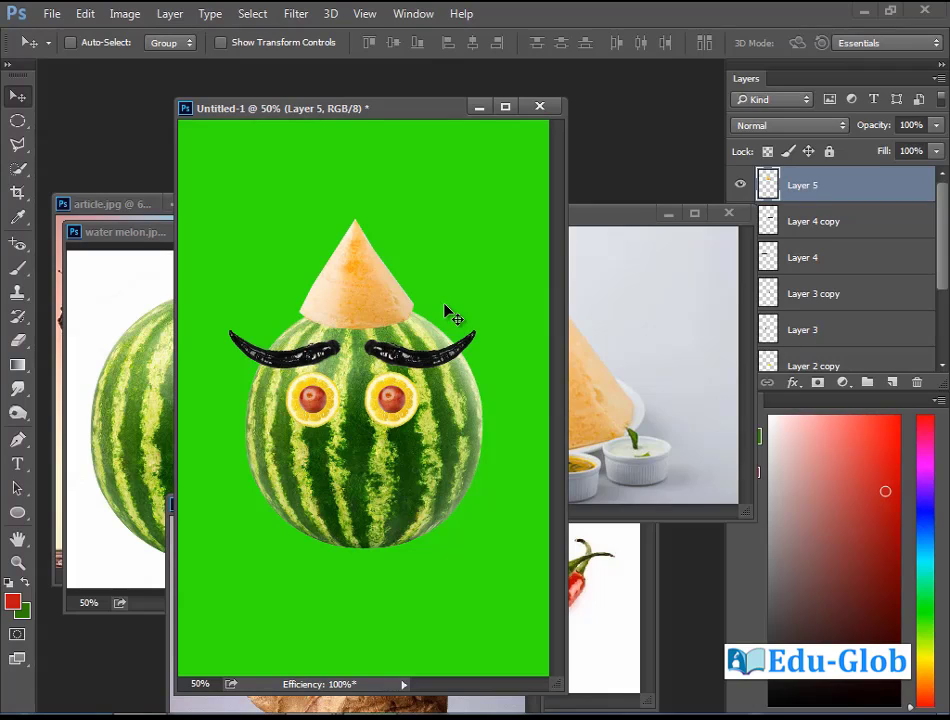
key(ctrl+t)
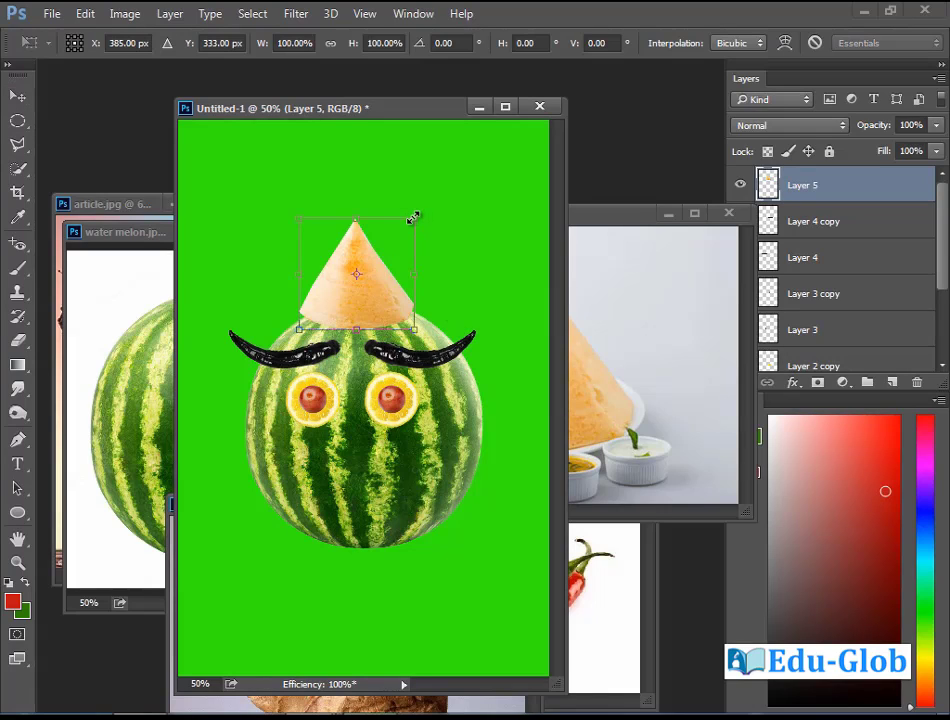
drag(415, 220, 435, 187)
key(Return)
mouse_move(362, 311)
mouse_down()
mouse_move(356, 284)
mouse_move(358, 320)
mouse_up()
Delete the dosa's lower part on Layer 5 along a wide elliptical selection over the eyebrows, and clear the selection.
key(l)
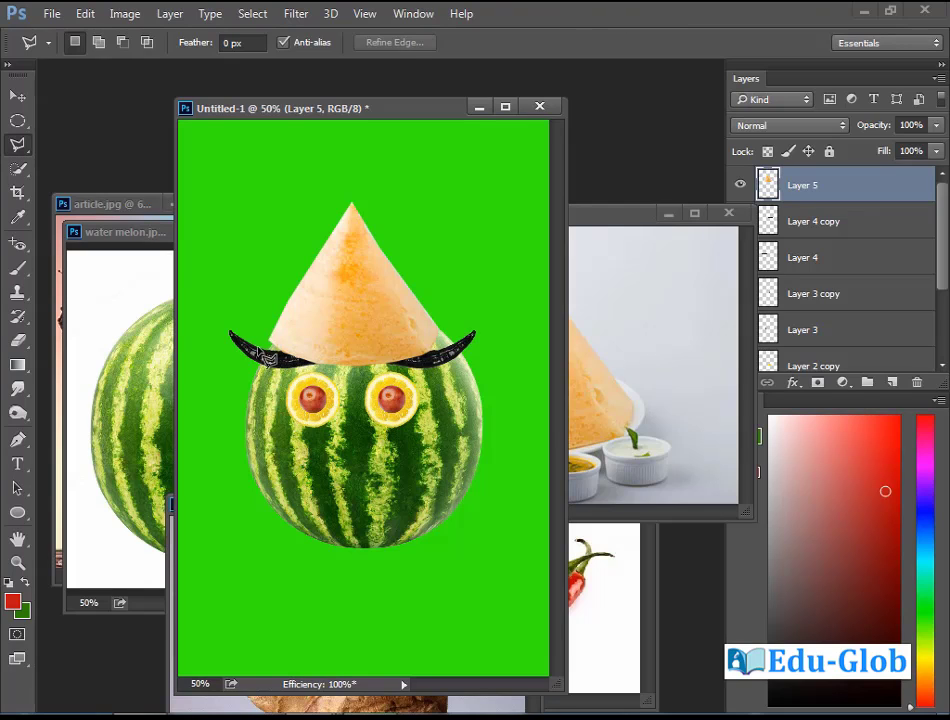
click(17, 121)
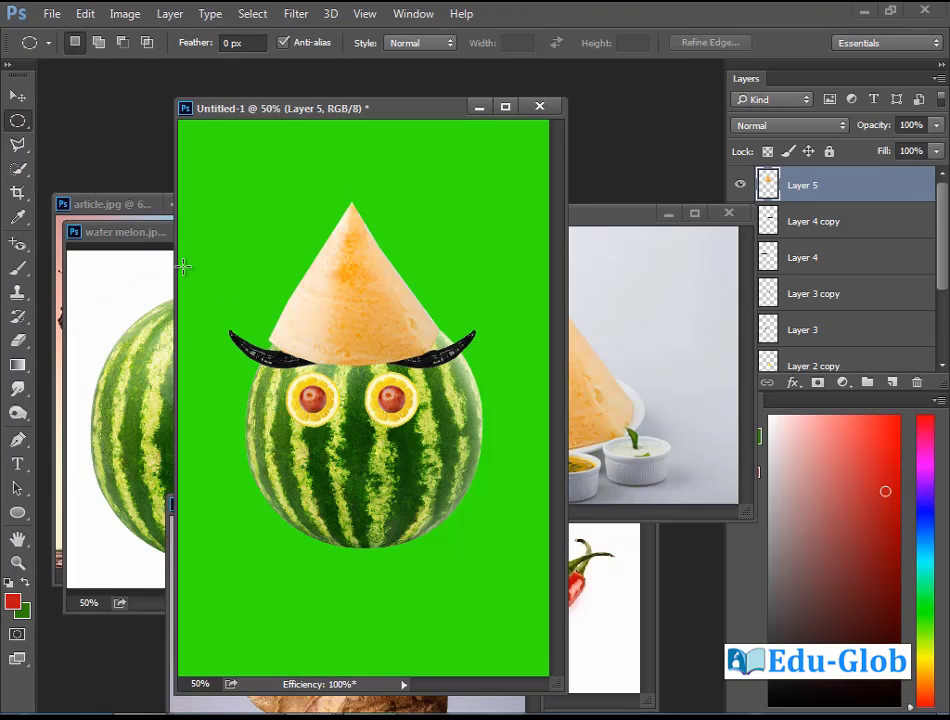
drag(265, 332, 478, 405)
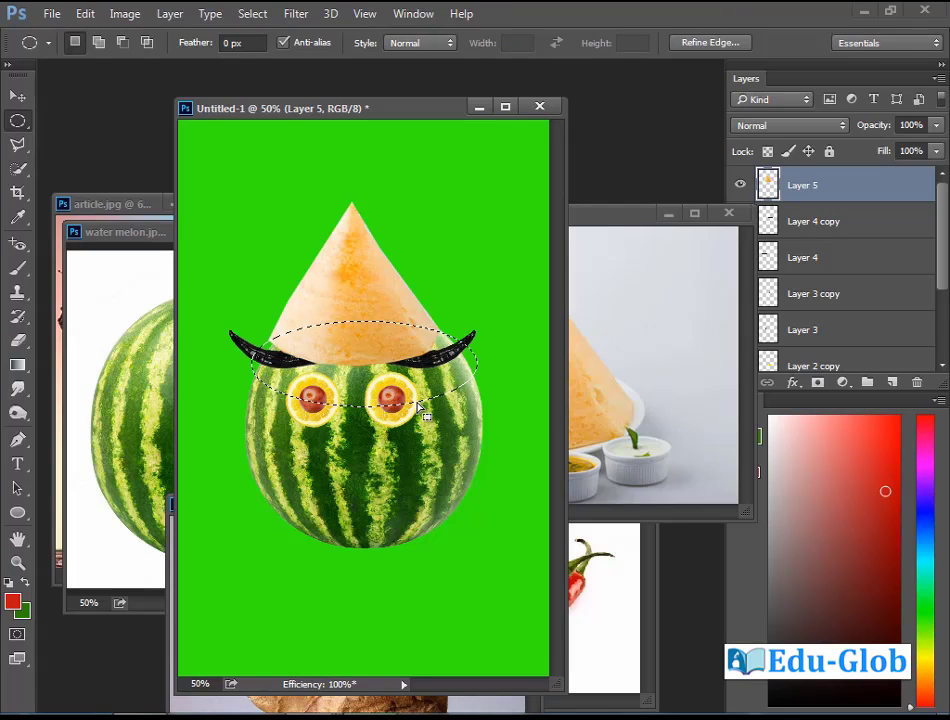
key(Delete)
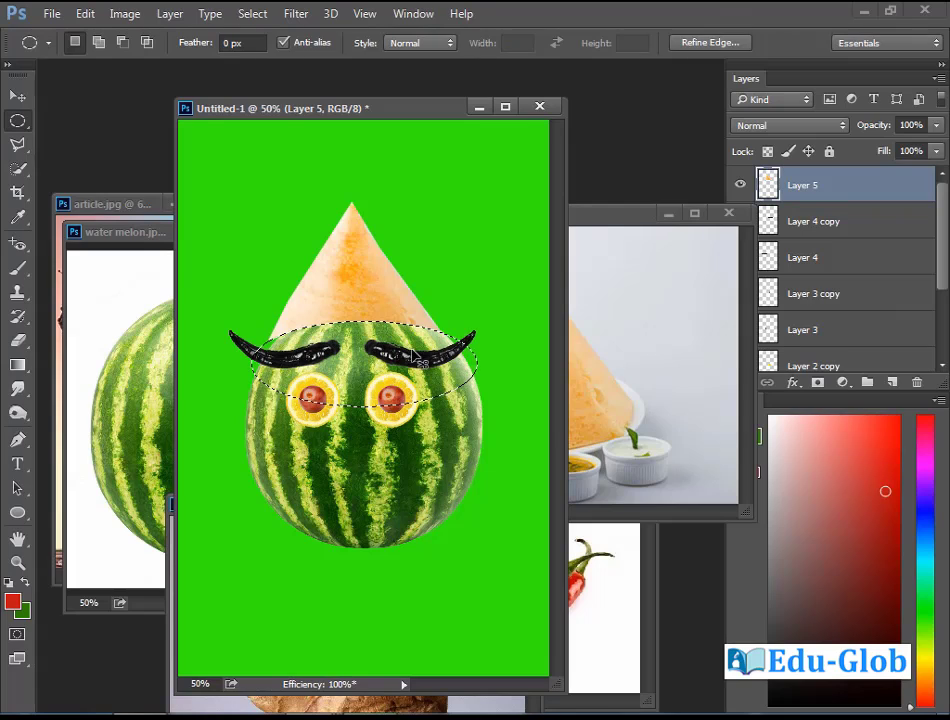
key(ctrl+d)
Center the dosa hat on top of the watermelon with the Move tool and close ghee roast.jpg.
click(17, 95)
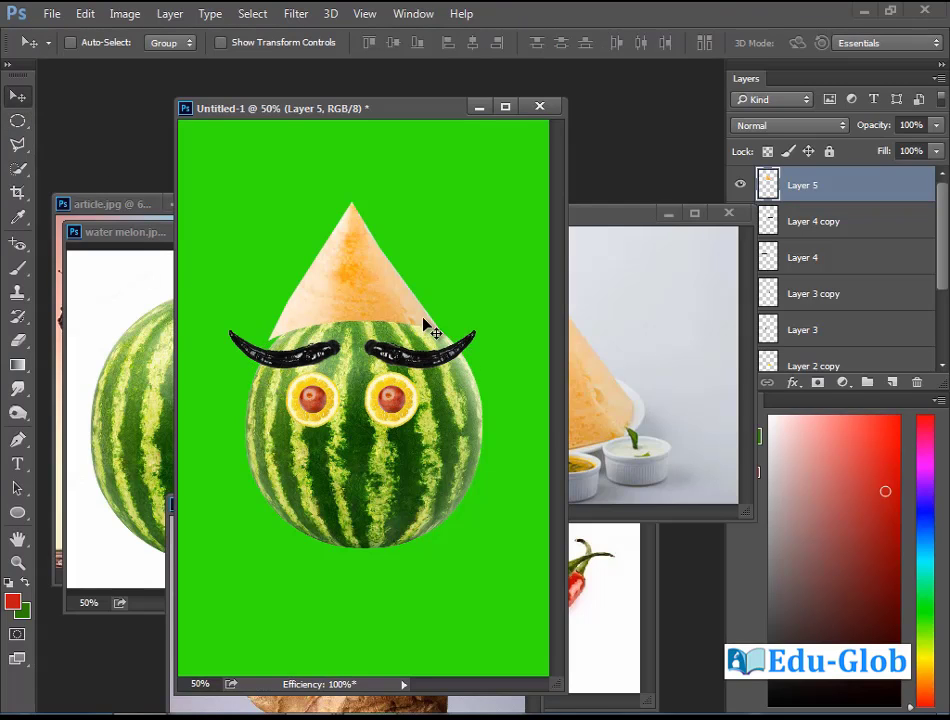
drag(369, 305, 367, 300)
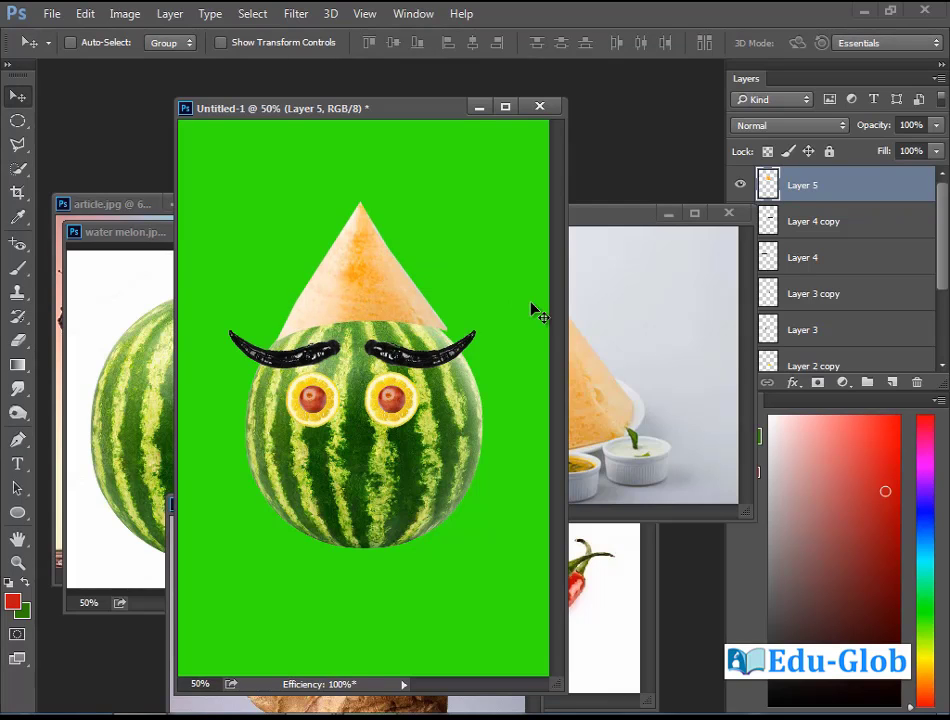
key(shift+Left)
click(626, 225)
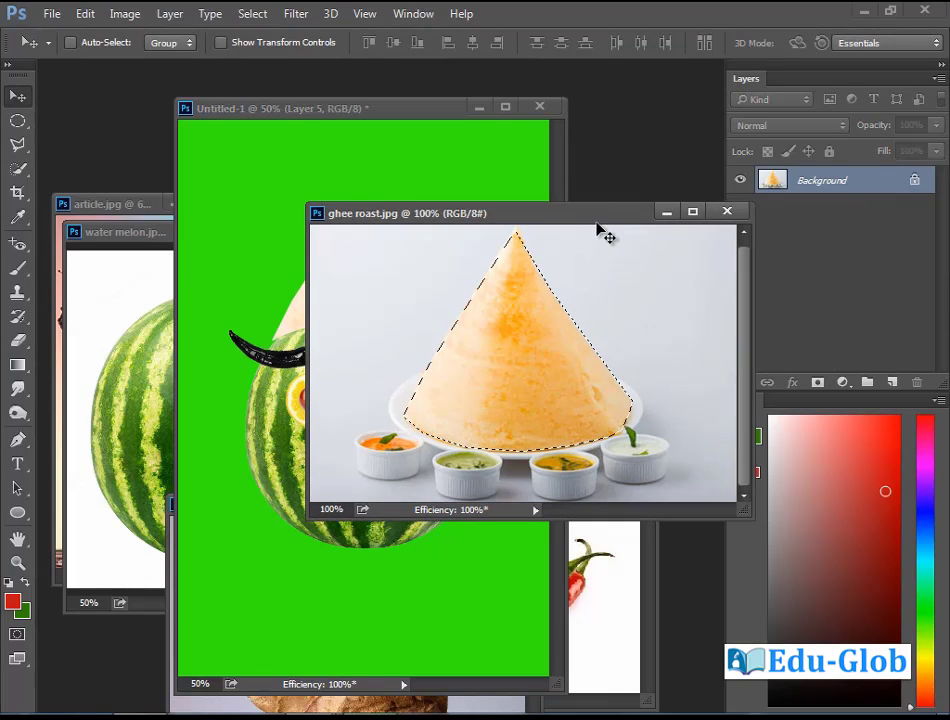
click(728, 213)
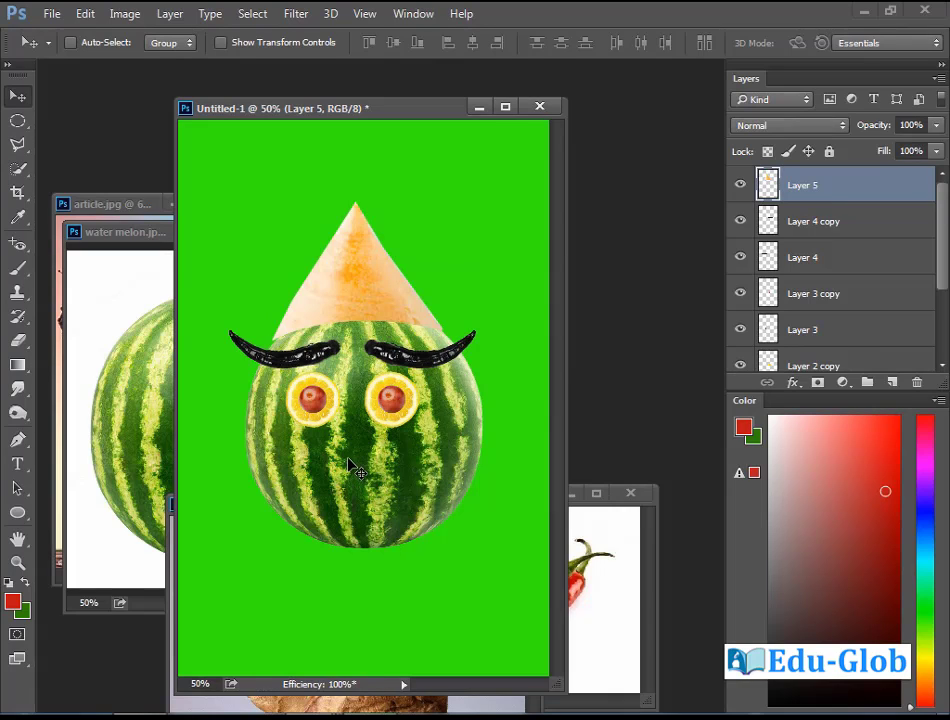
Bring inchi.jpg to the front, flip its canvas vertically, and place its window beside the watermelon face.
click(335, 705)
drag(371, 513, 561, 155)
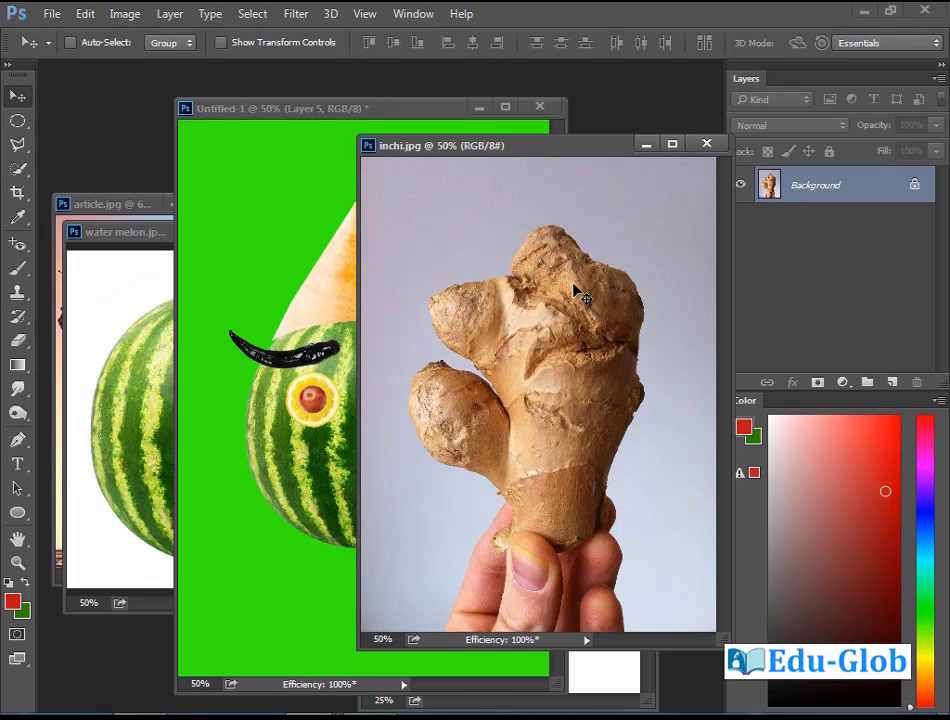
click(137, 20)
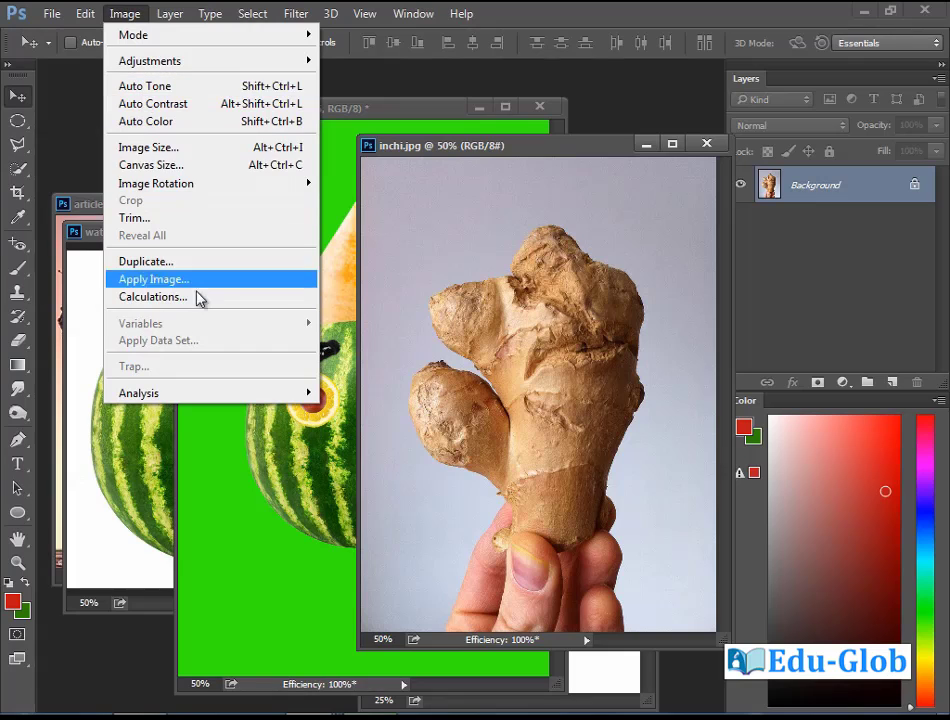
mouse_move(180, 191)
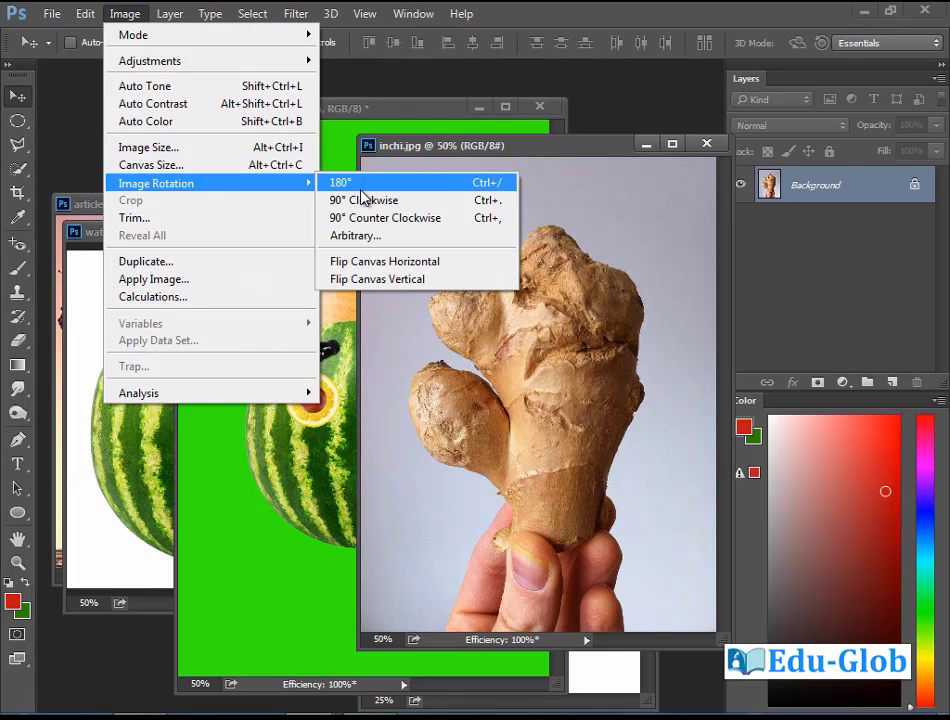
click(392, 282)
drag(556, 156, 583, 205)
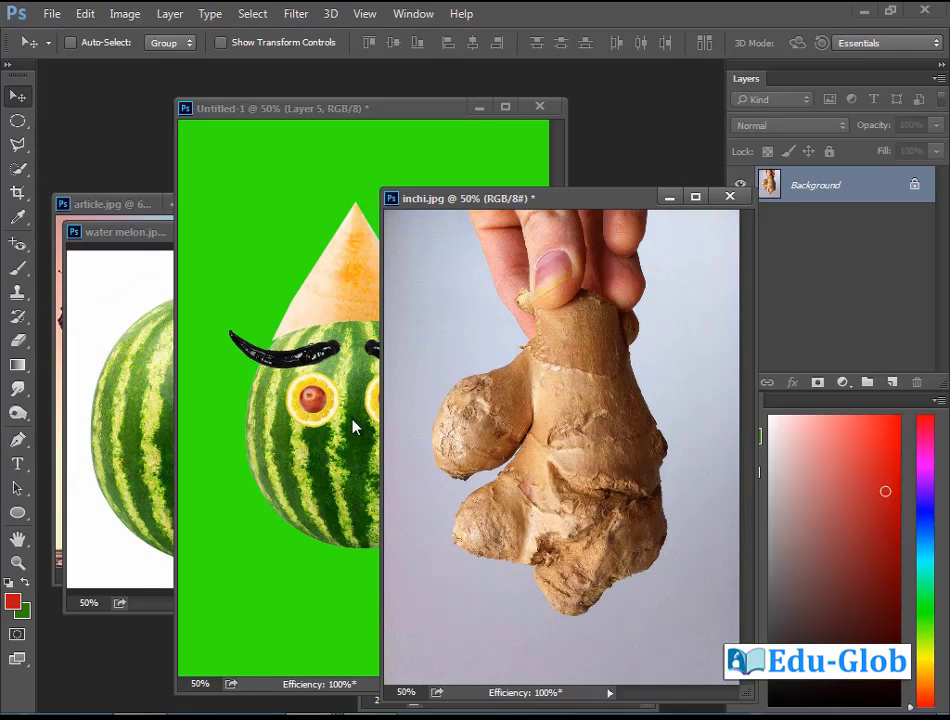
Select the ginger without its upper-left knob using the Lasso Tool, refining the outline by adding and subtracting areas.
click(17, 144)
click(62, 143)
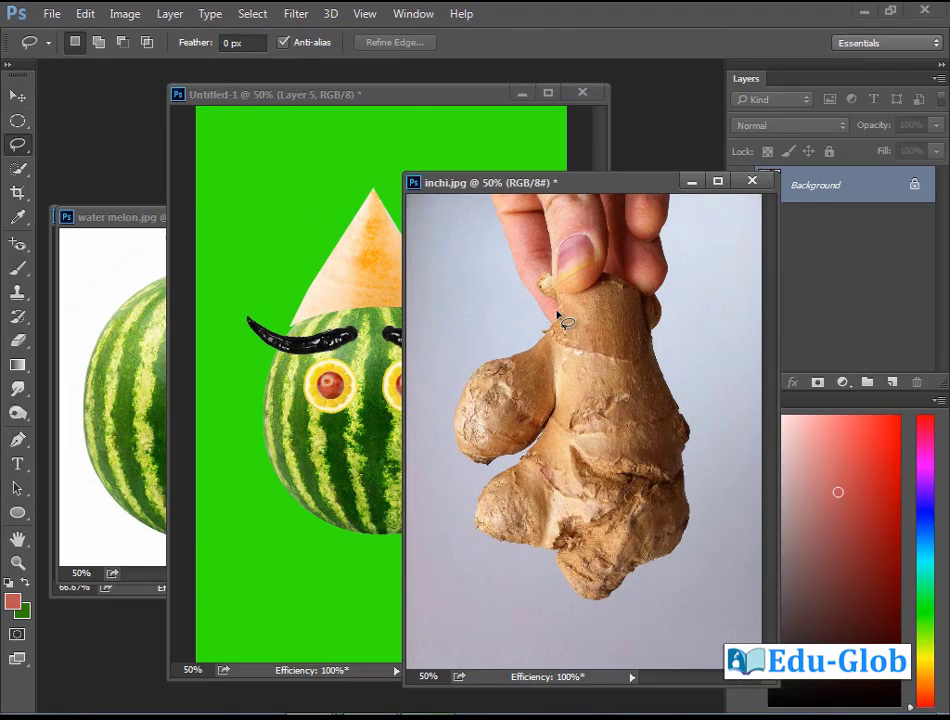
mouse_move(560, 305)
mouse_down()
mouse_move(553, 410)
mouse_move(479, 526)
mouse_move(503, 547)
mouse_move(533, 550)
mouse_move(560, 300)
mouse_up()
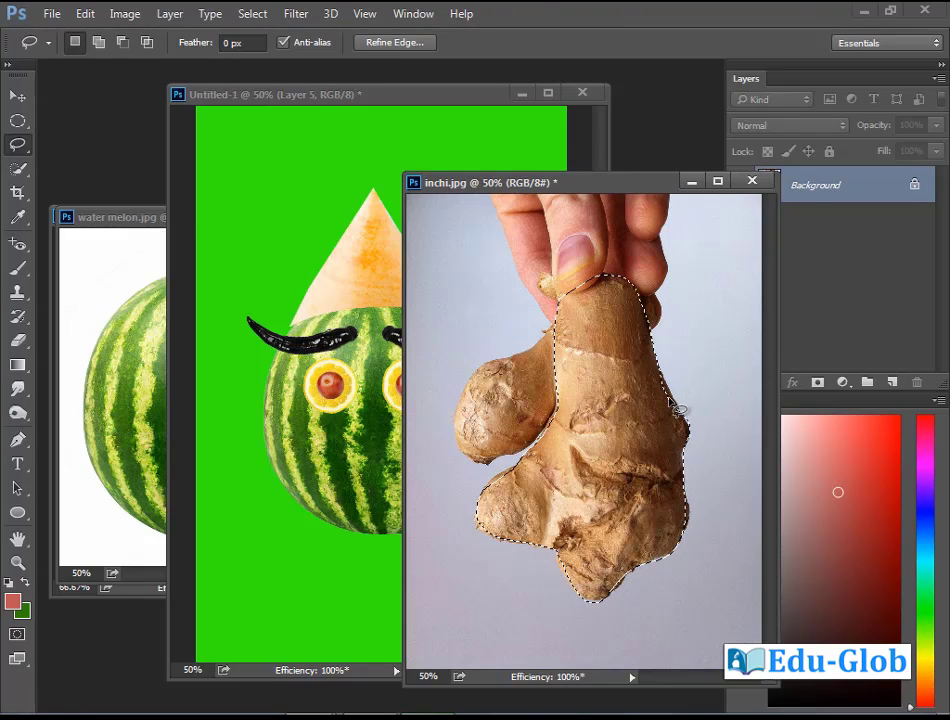
key(shift)
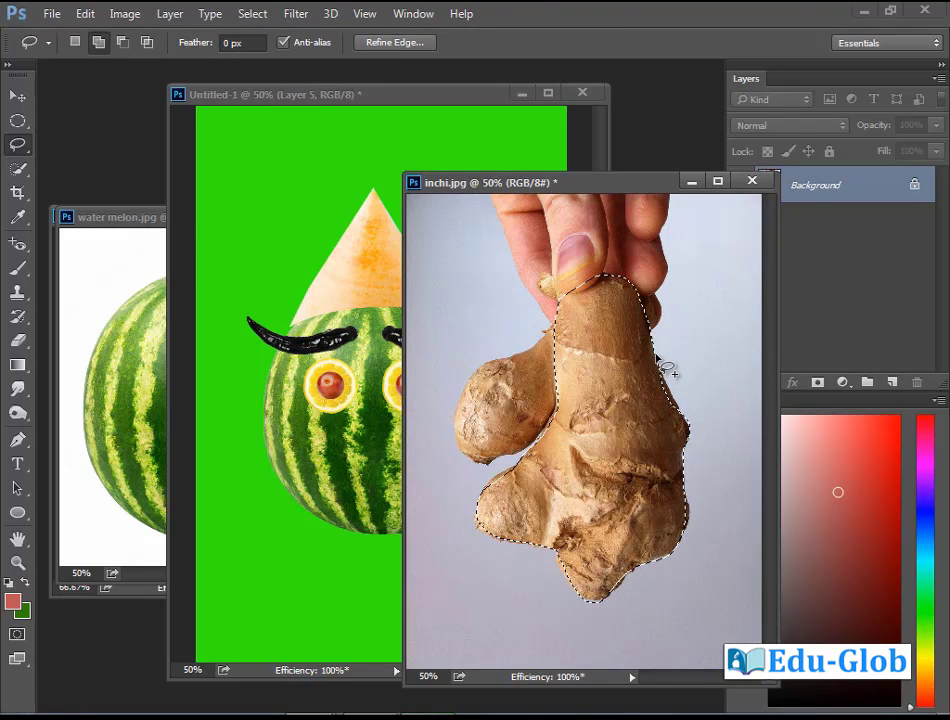
mouse_move(679, 396)
mouse_down()
mouse_move(662, 435)
mouse_move(638, 432)
mouse_move(636, 398)
mouse_up()
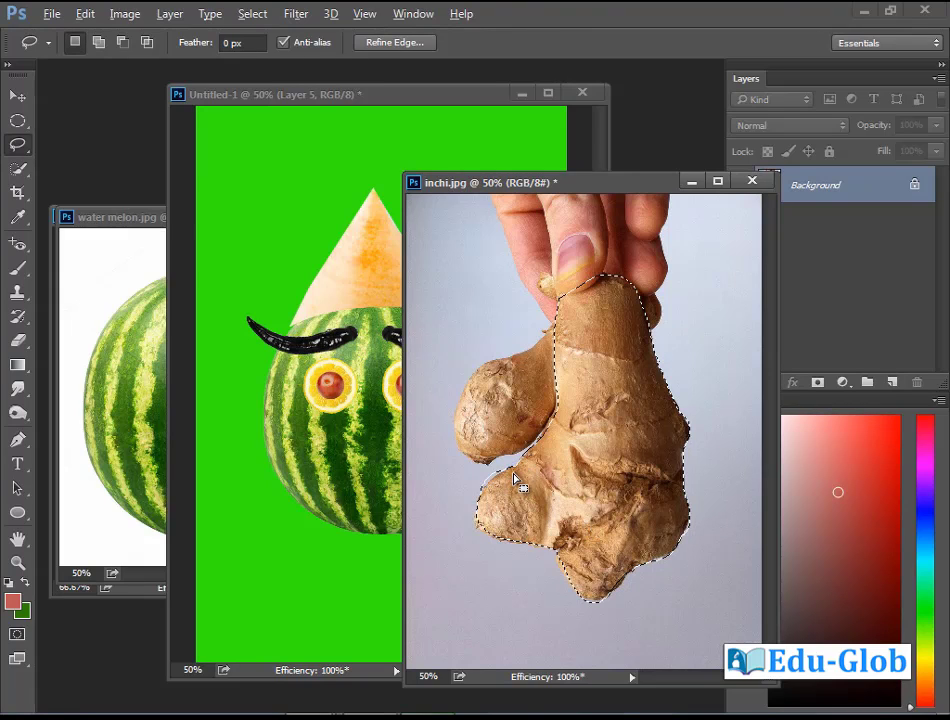
key(alt)
mouse_move(511, 476)
mouse_down()
mouse_move(480, 502)
mouse_move(464, 497)
mouse_move(463, 456)
mouse_move(490, 472)
mouse_up()
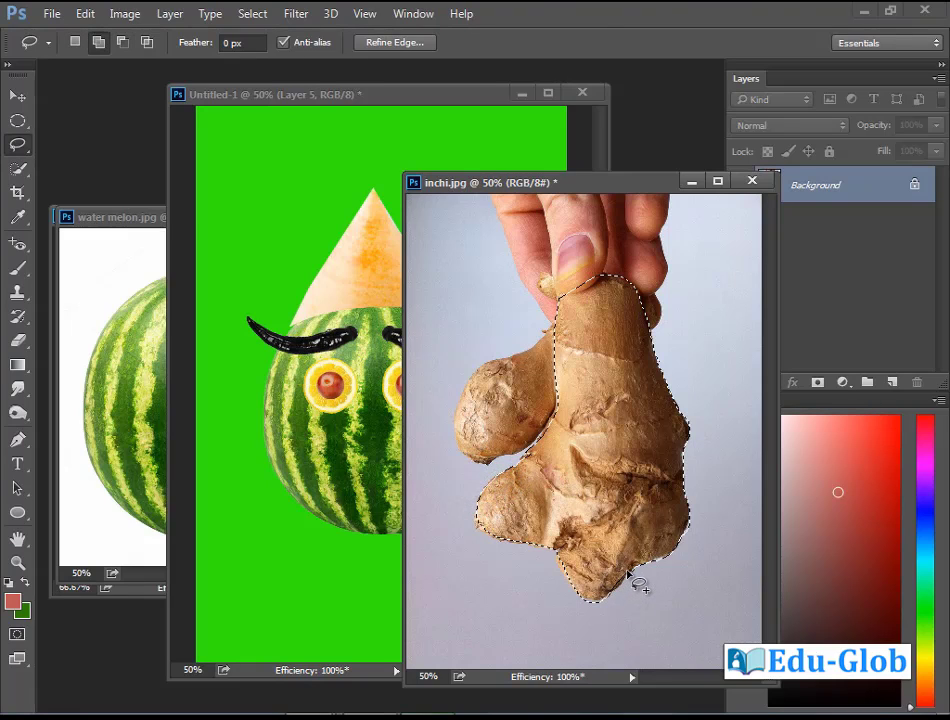
key(shift)
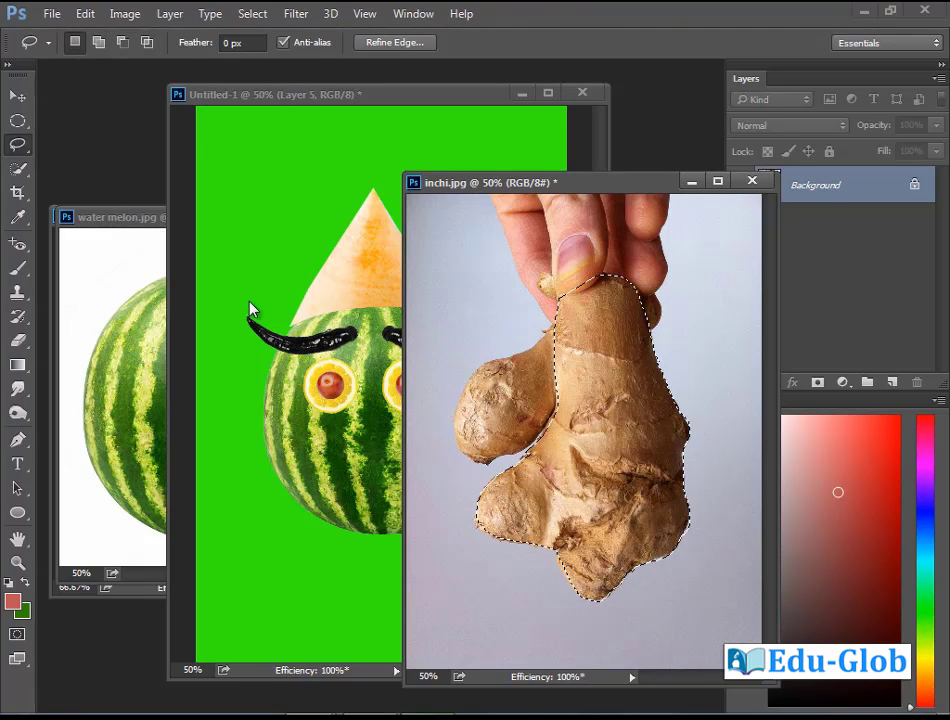
Copy the selected ginger into Untitled-1, scale it to about 25%, and place it as a nose between the eyes.
click(17, 95)
mouse_move(625, 424)
mouse_down()
mouse_move(475, 435)
mouse_move(377, 424)
mouse_move(392, 438)
mouse_up()
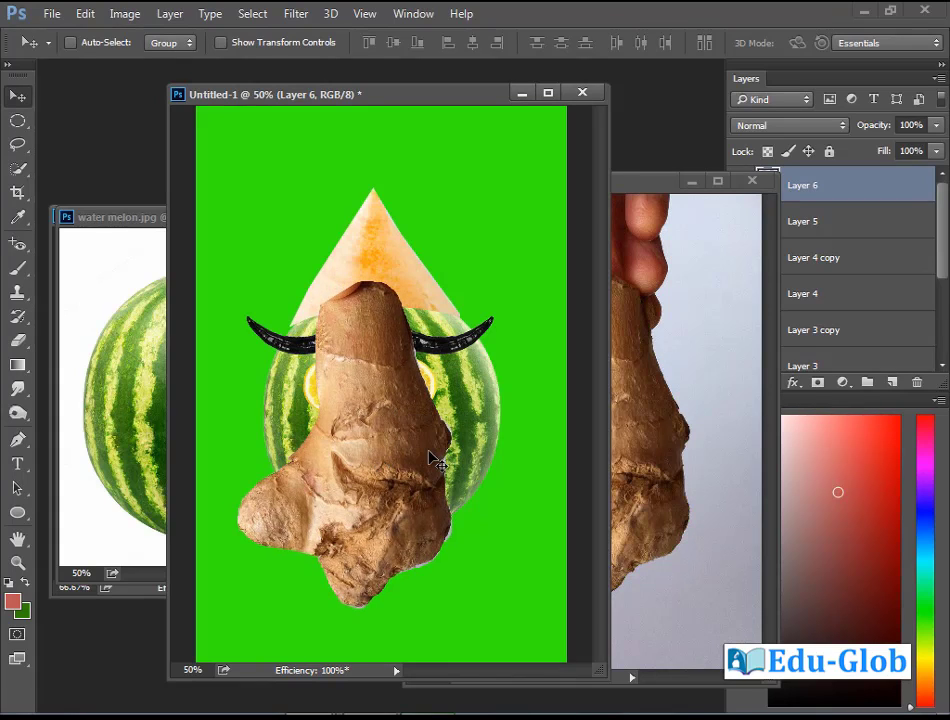
key(ctrl+t)
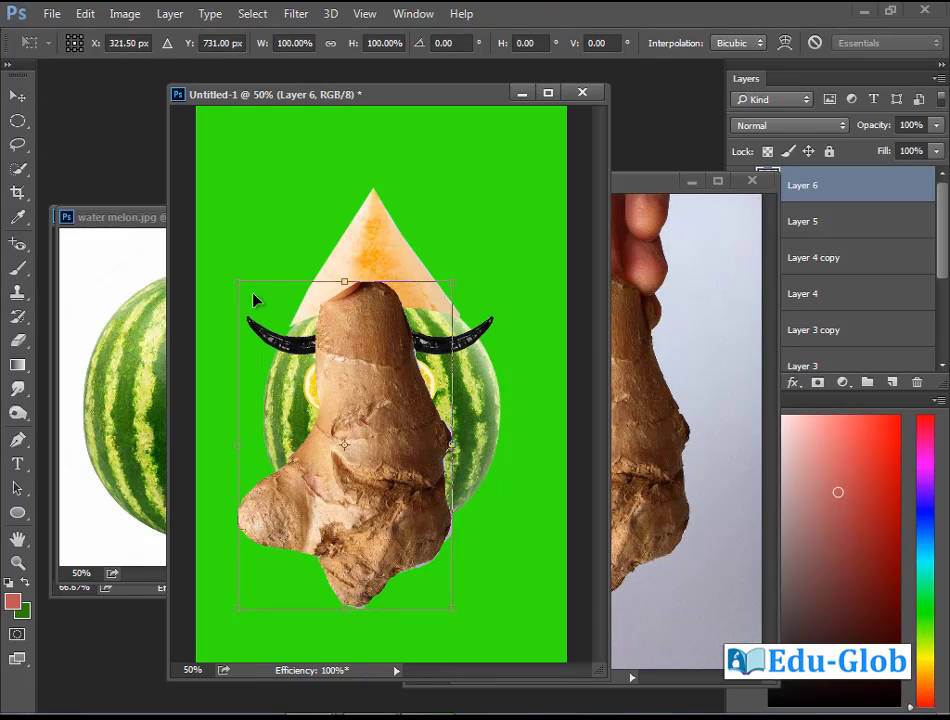
drag(240, 285, 311, 392)
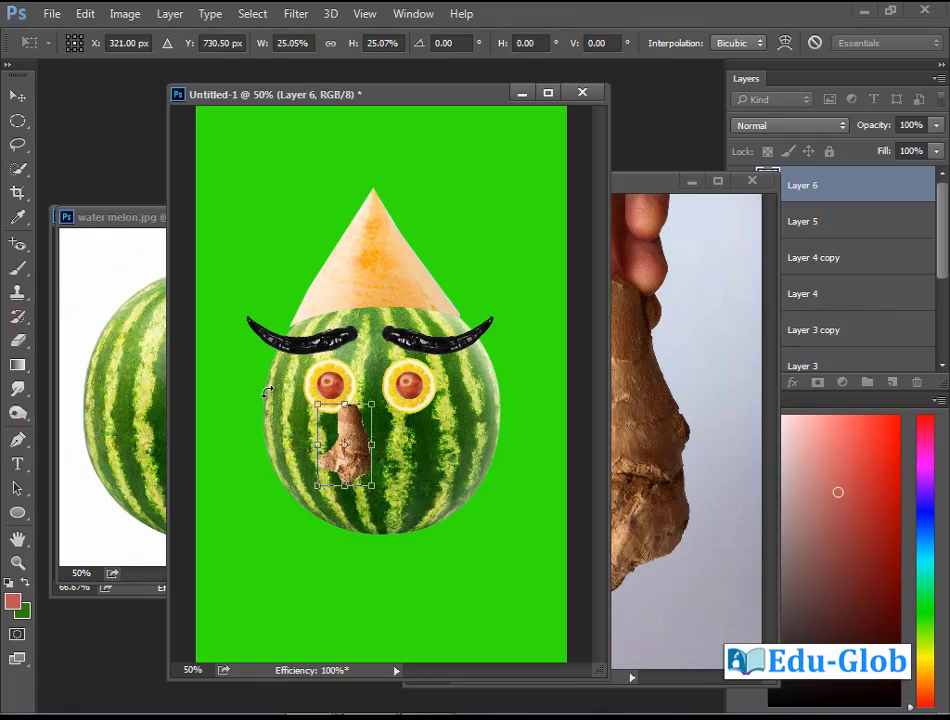
key(Return)
drag(349, 456, 376, 446)
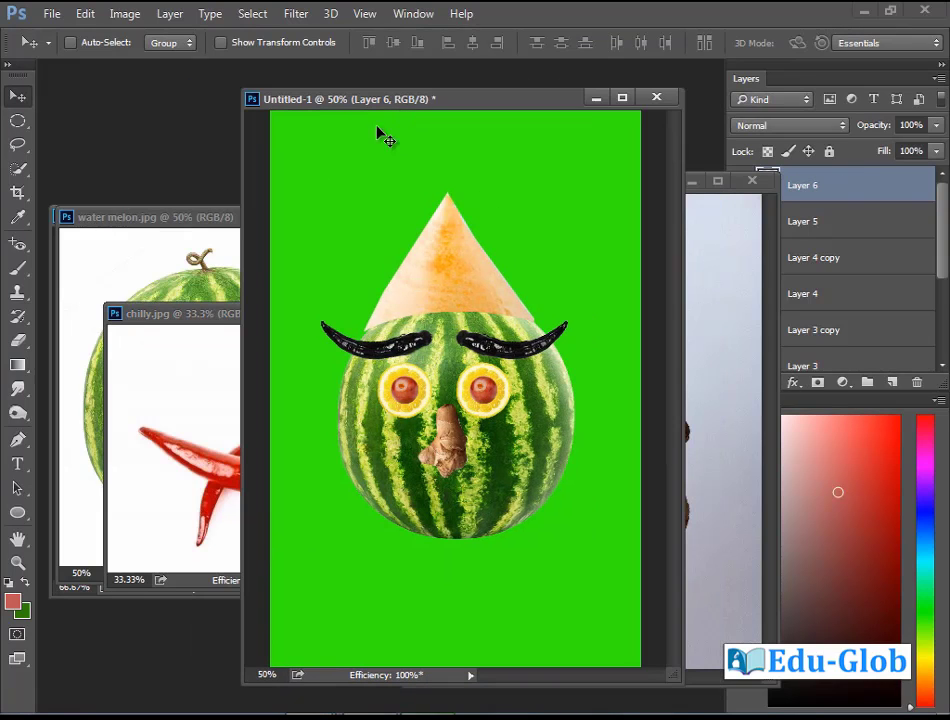
Bring chilly.jpg to the front and select most of the red chilli with Quick Selection, subtracting the lower tip.
click(210, 330)
drag(209, 322, 174, 286)
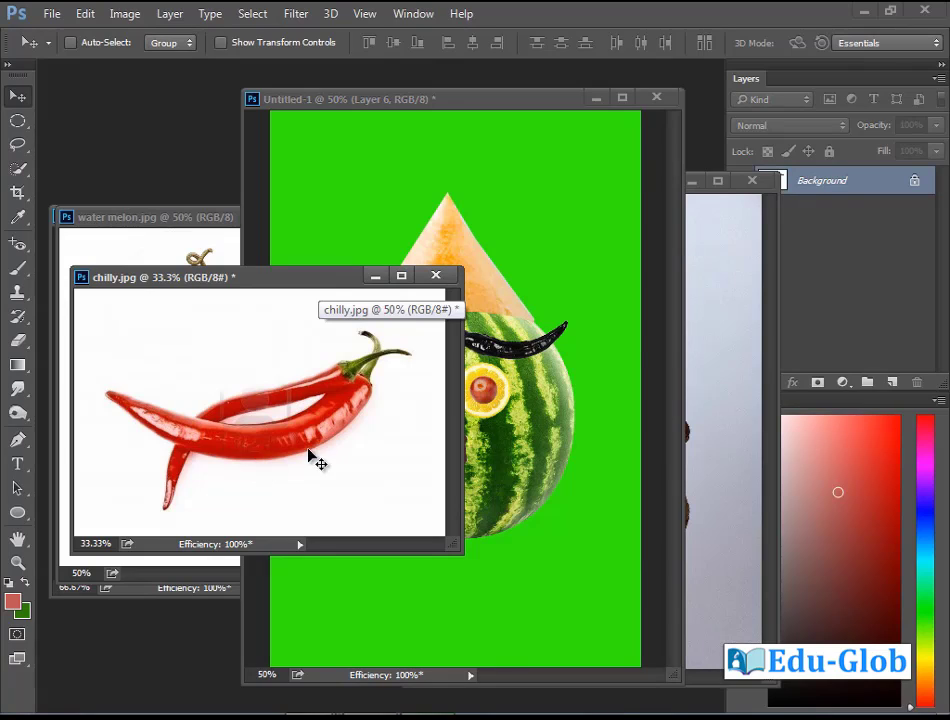
key(w)
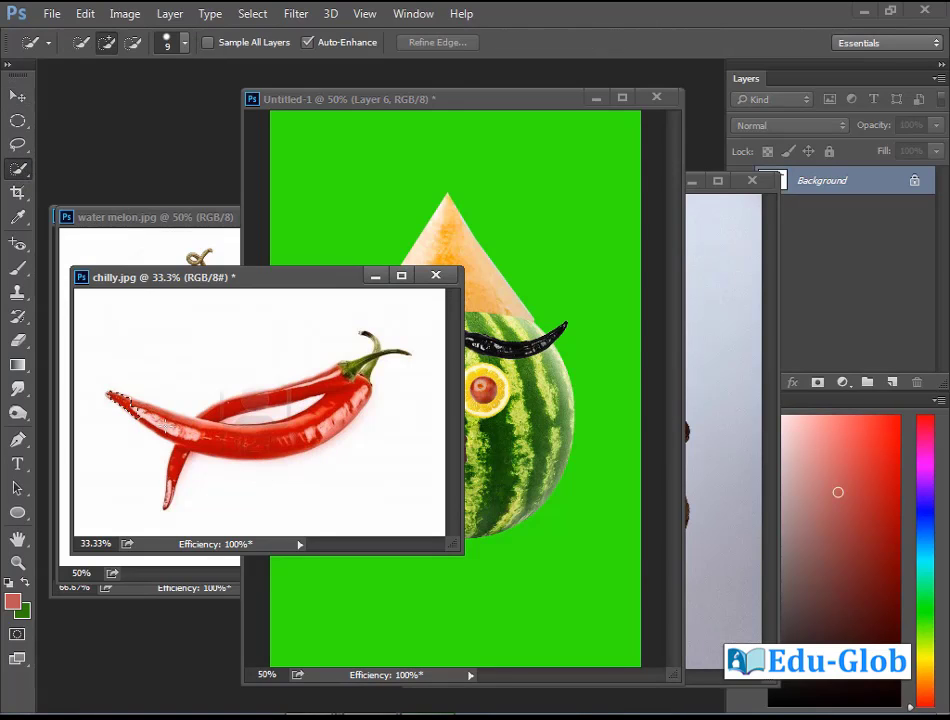
drag(283, 447, 315, 440)
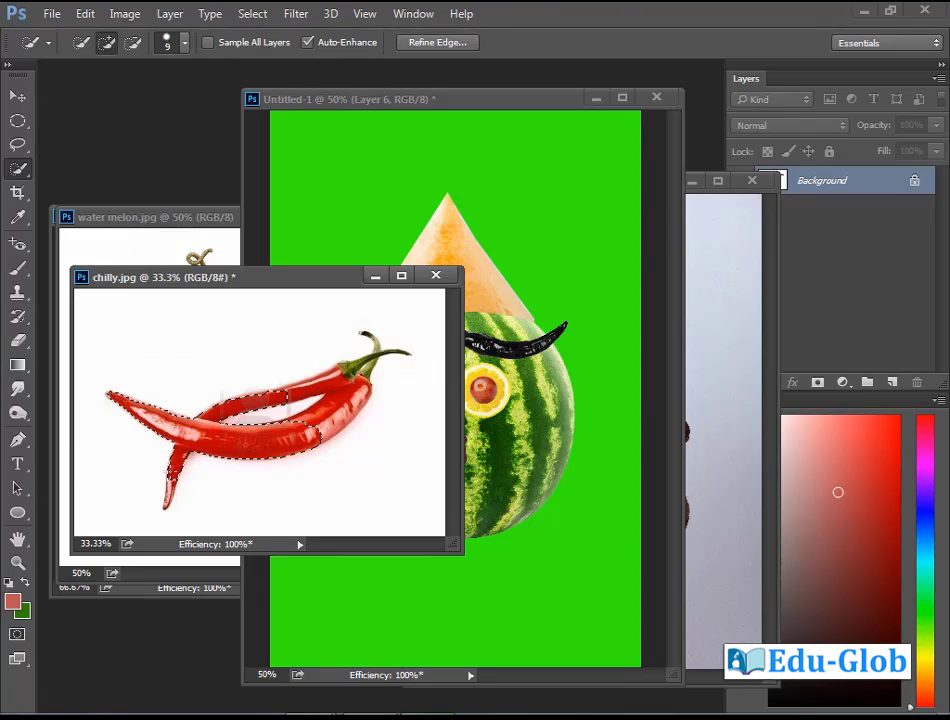
key(alt)
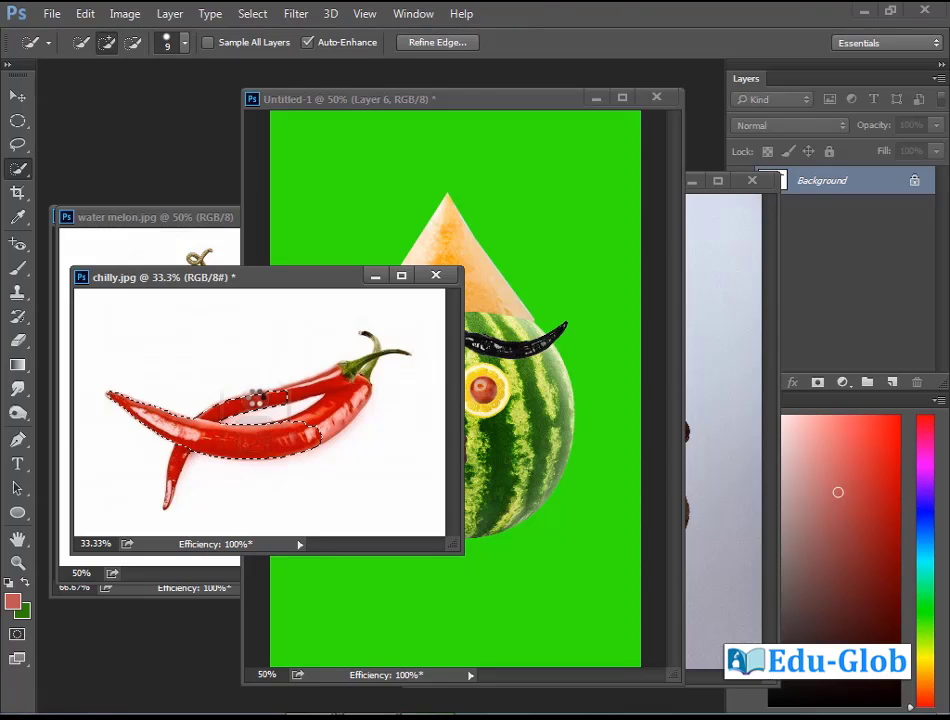
Copy the selected chilli into Untitled-1 and clear the stray pixels below it with a Lasso selection.
click(17, 95)
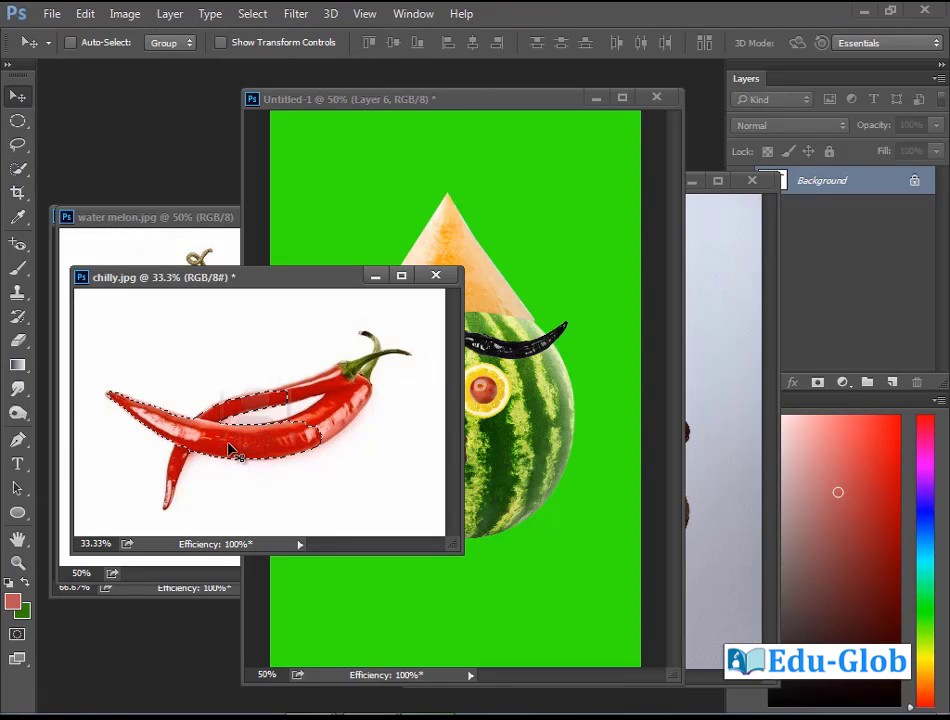
drag(245, 447, 472, 531)
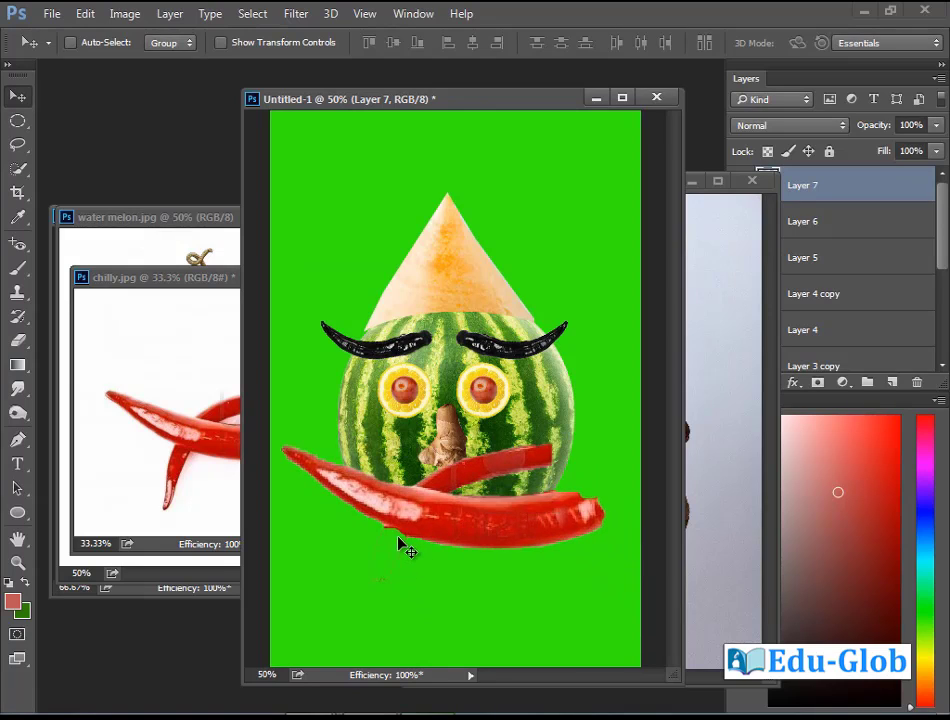
click(17, 147)
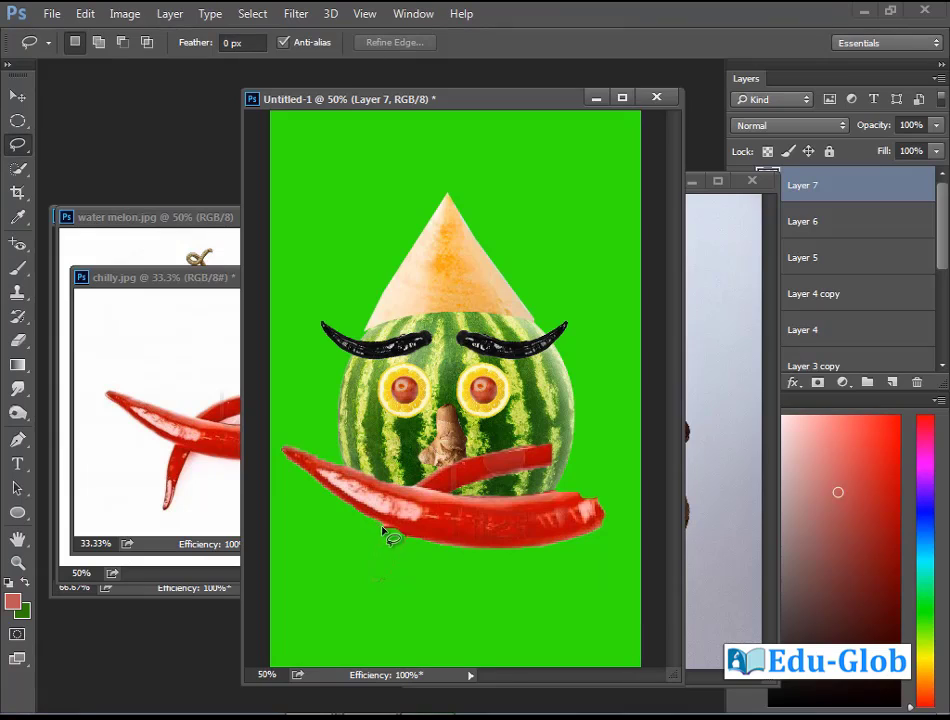
drag(339, 598, 345, 604)
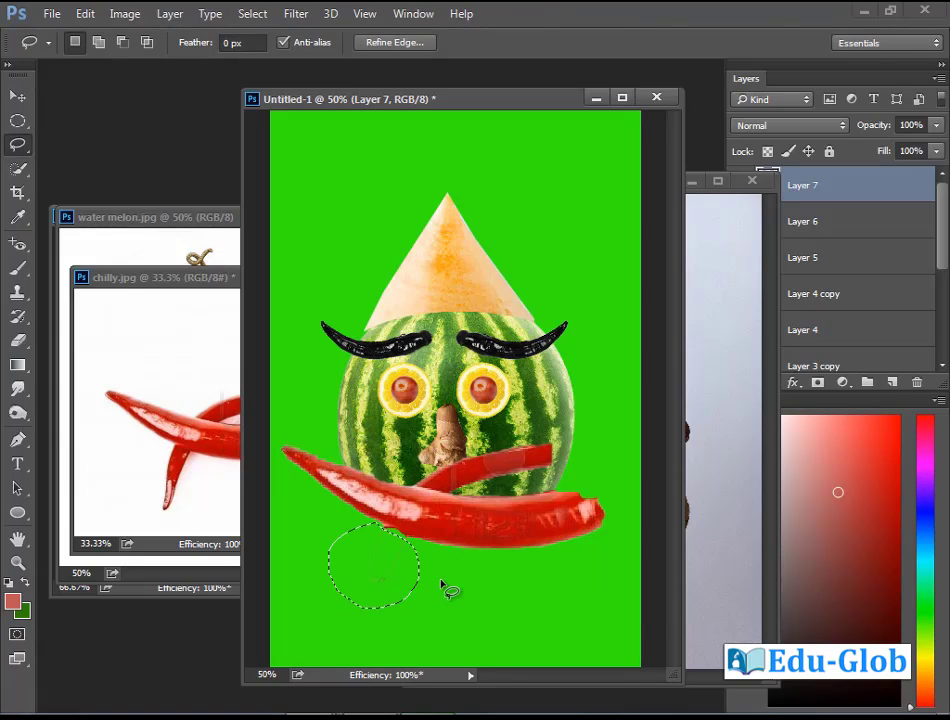
click(445, 589)
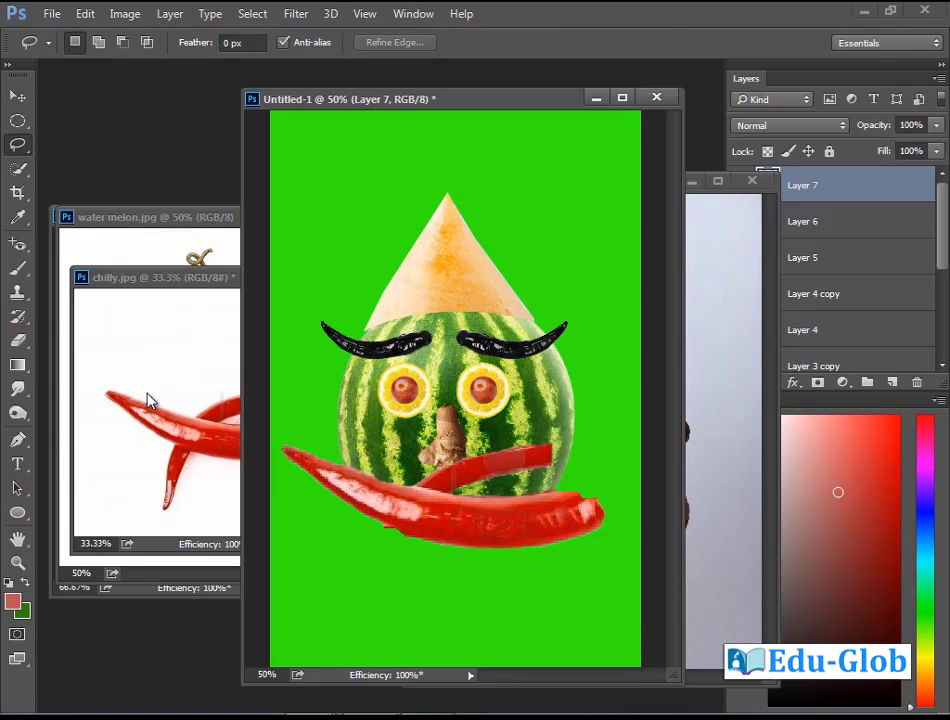
Scale the chilli down to about a third and tilt it slightly as the left half of the mouth.
click(17, 97)
drag(538, 533, 505, 545)
key(ctrl+t)
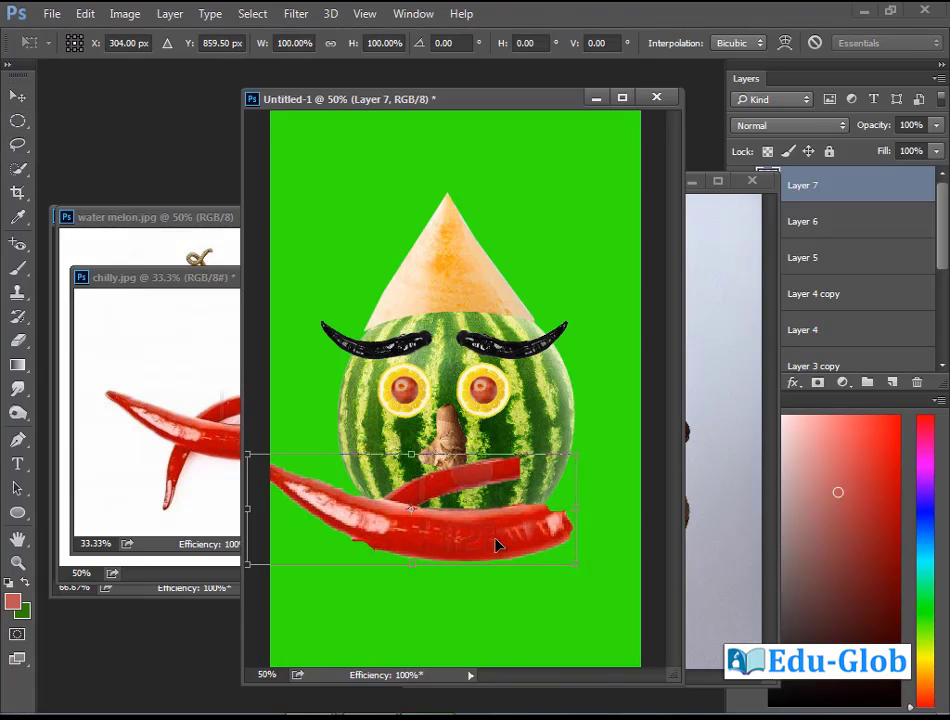
drag(573, 562, 440, 523)
key(Return)
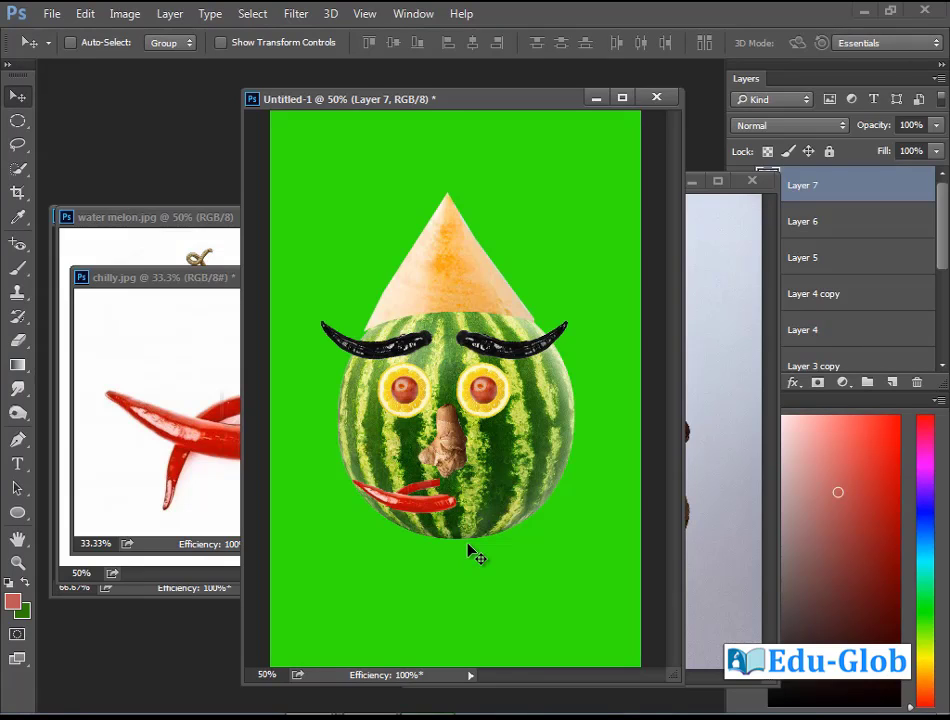
key(ctrl+t)
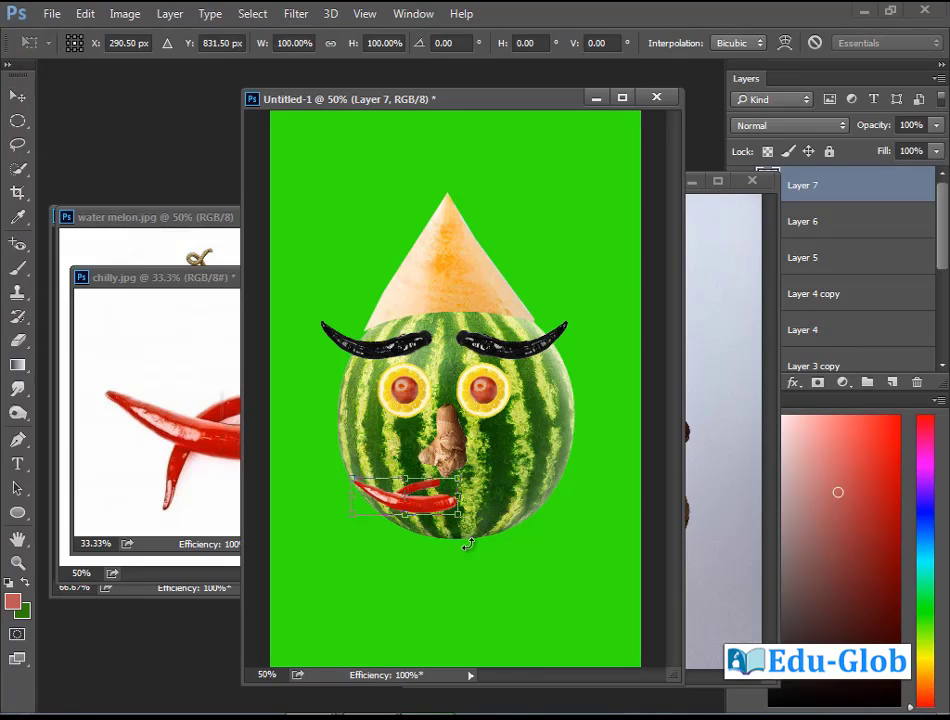
drag(470, 522, 471, 539)
key(Return)
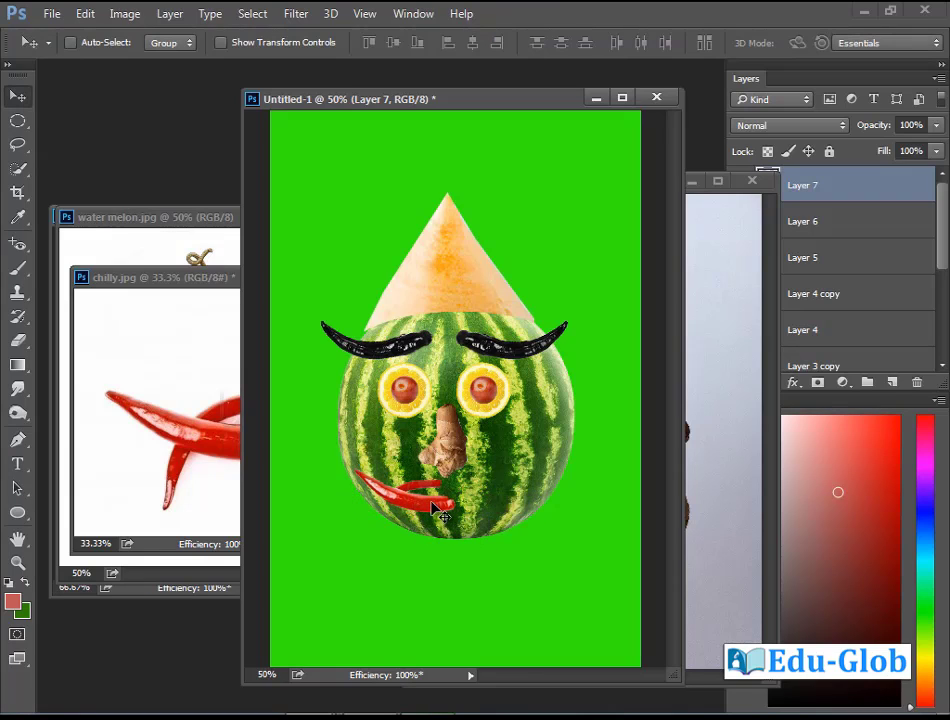
Duplicate the chilli piece, flip the copy horizontally, and center the joined pair under the nose as a mouth.
drag(422, 510, 505, 509)
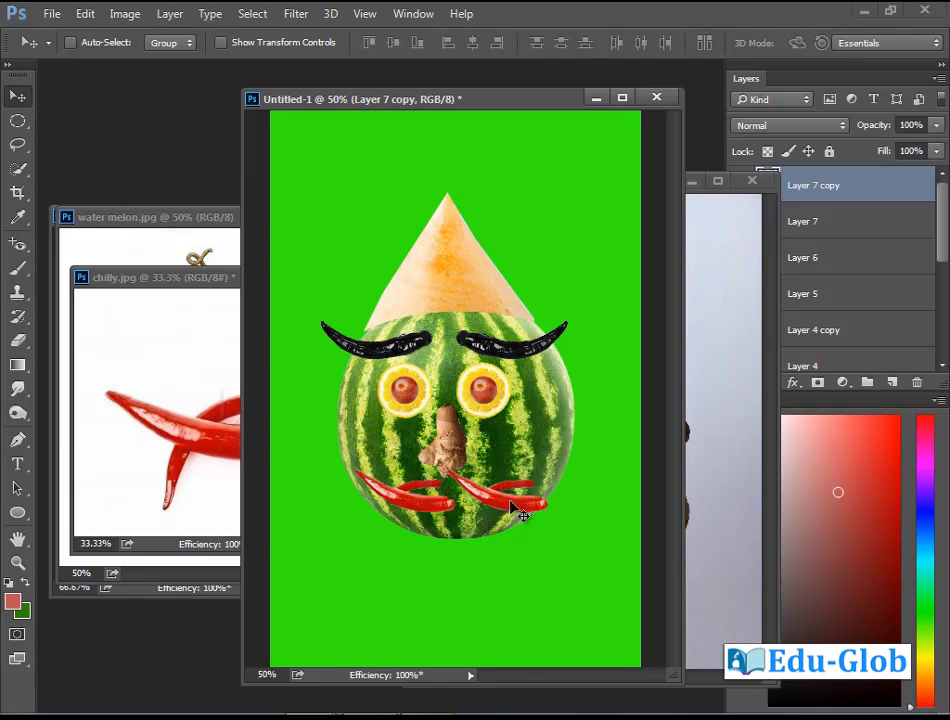
click(85, 13)
mouse_move(214, 381)
click(405, 578)
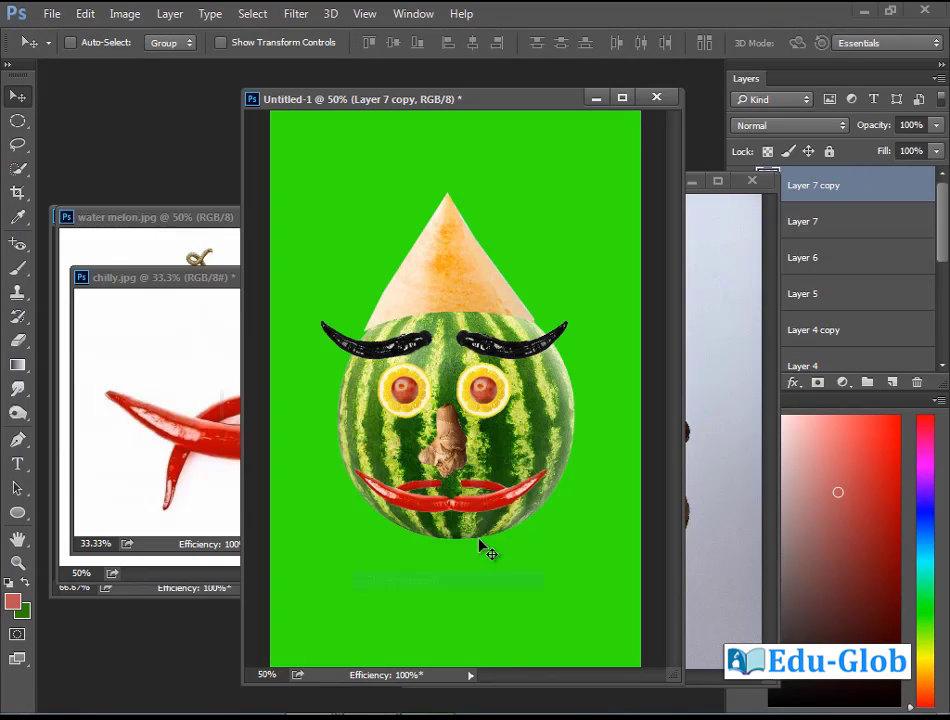
drag(440, 512, 458, 510)
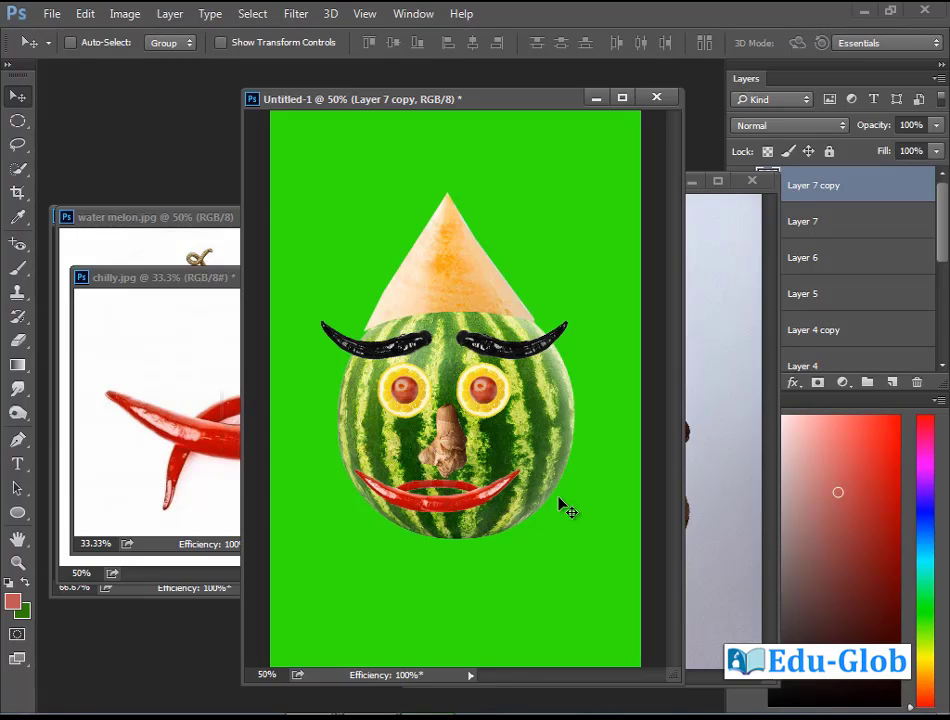
mouse_move(452, 512)
mouse_down()
mouse_move(483, 518)
mouse_move(456, 513)
mouse_move(466, 514)
mouse_up()
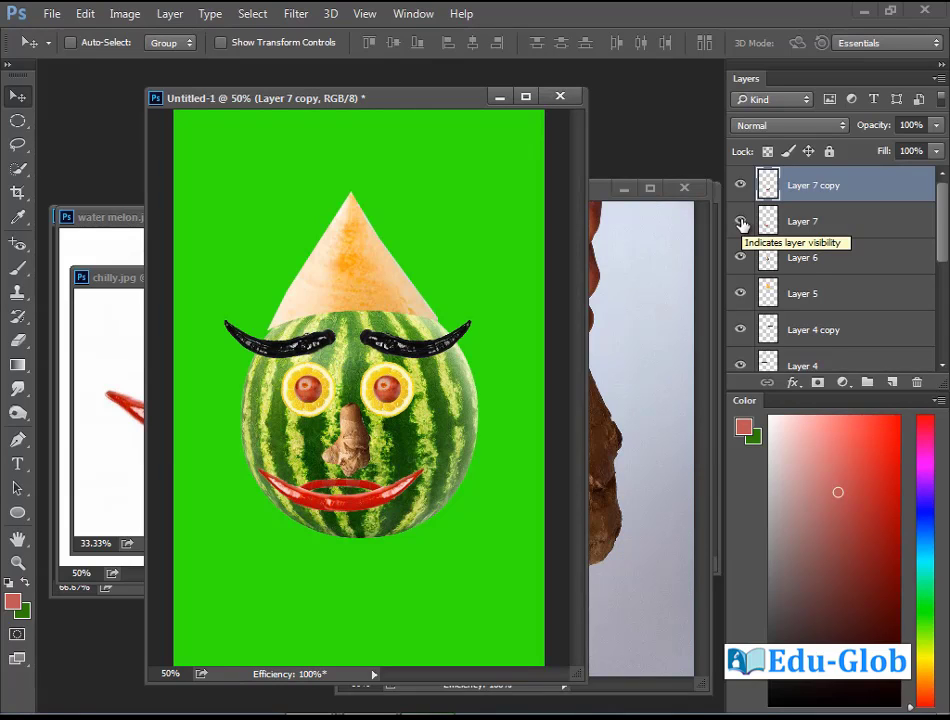
shift+click(841, 221)
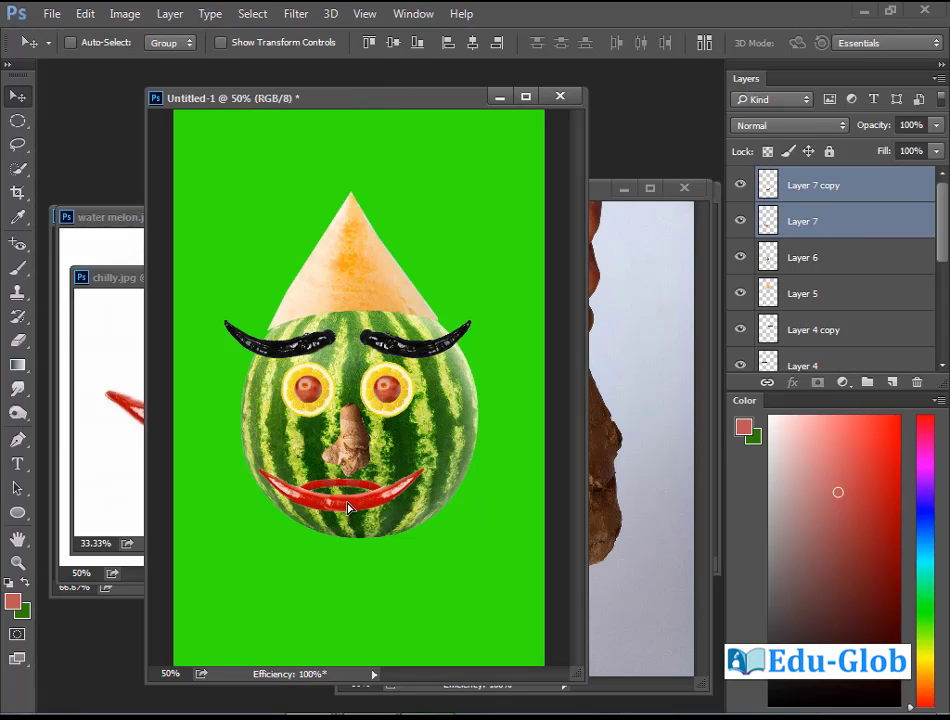
drag(342, 506, 358, 512)
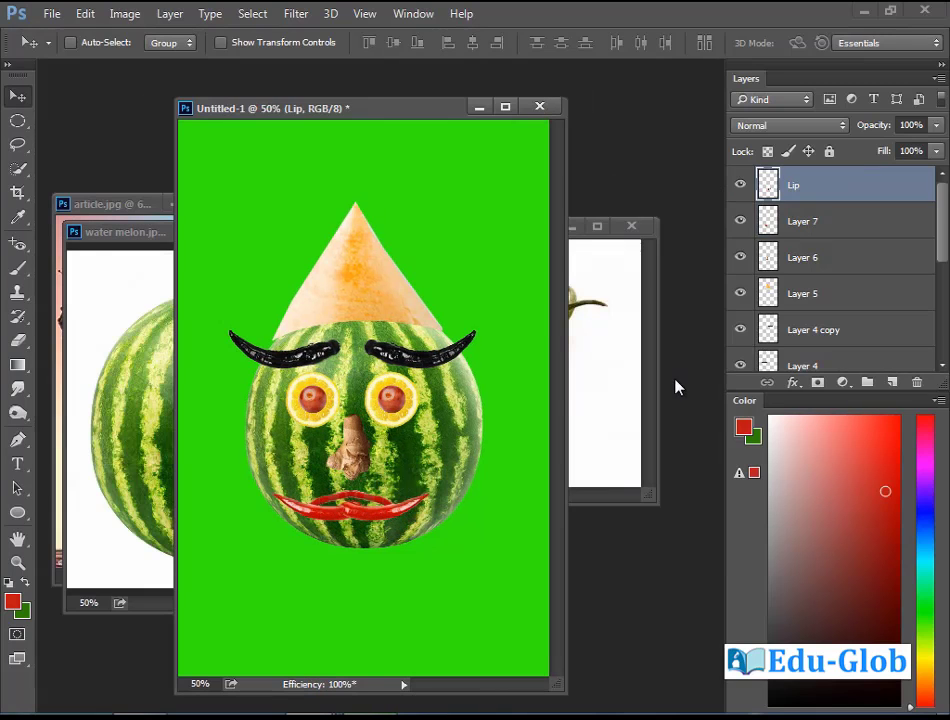
Bring chilly.jpg to the front and close it.
click(640, 388)
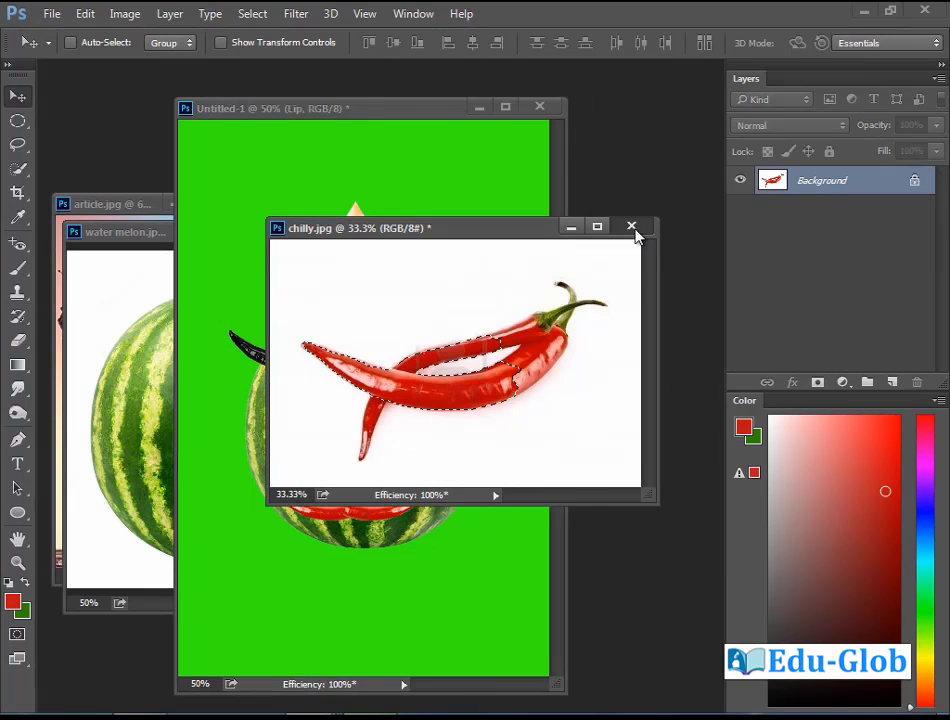
click(632, 226)
click(310, 299)
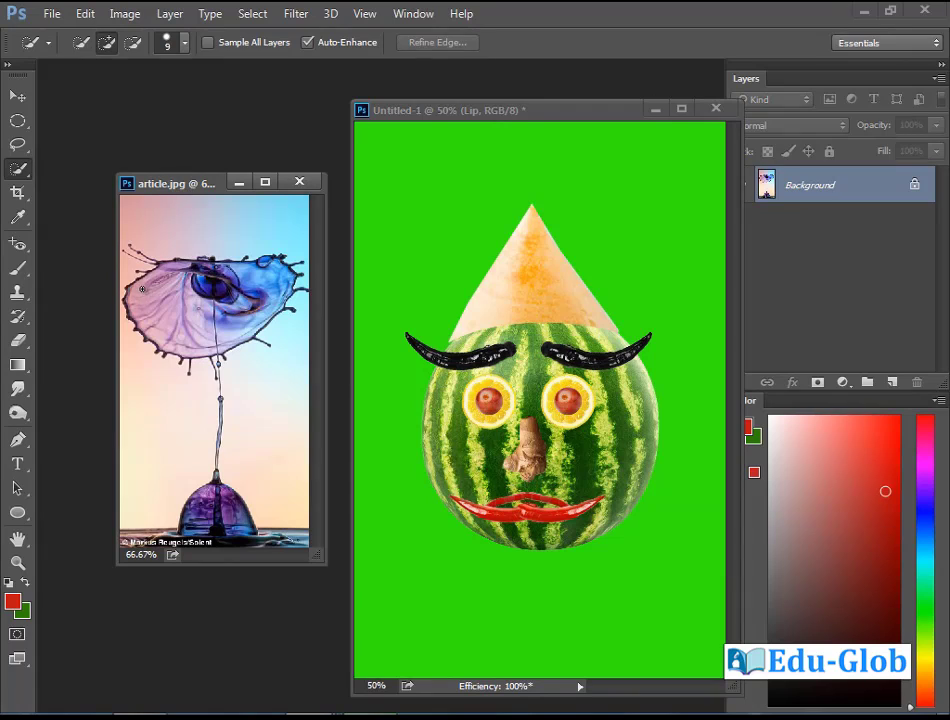
Select the purple-blue splash in article.jpg with Quick Selection and copy it onto the watermelon face in Untitled-1.
mouse_move(142, 289)
mouse_down()
mouse_move(205, 262)
mouse_move(268, 264)
mouse_move(550, 330)
mouse_up()
key(v)
drag(485, 345, 445, 410)
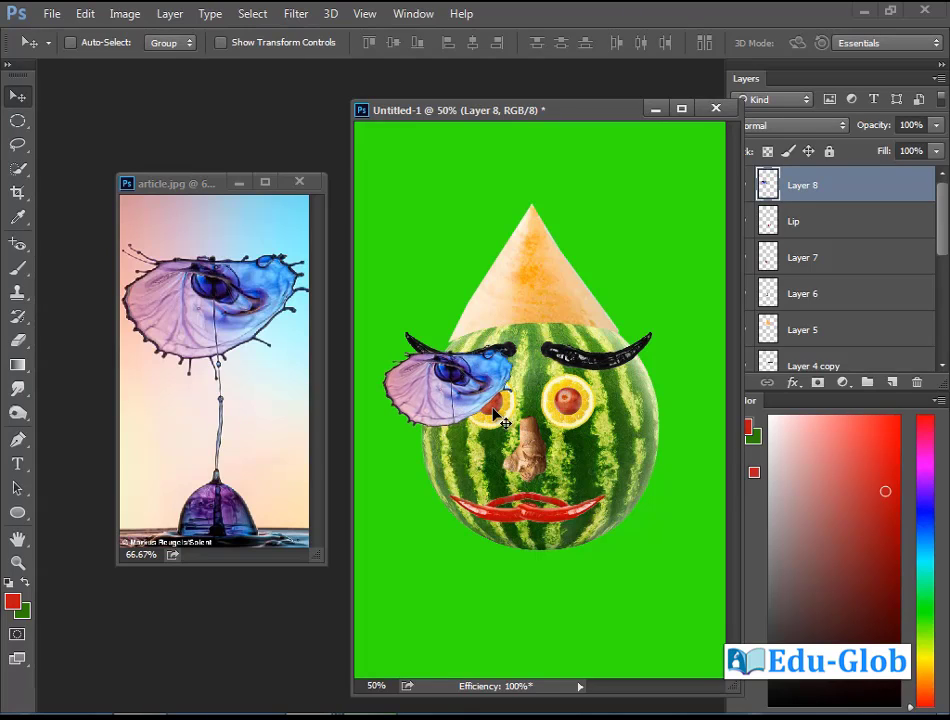
Rotate the splash 90° clockwise and place it as an ear at the watermelon's left edge.
key(ctrl+t)
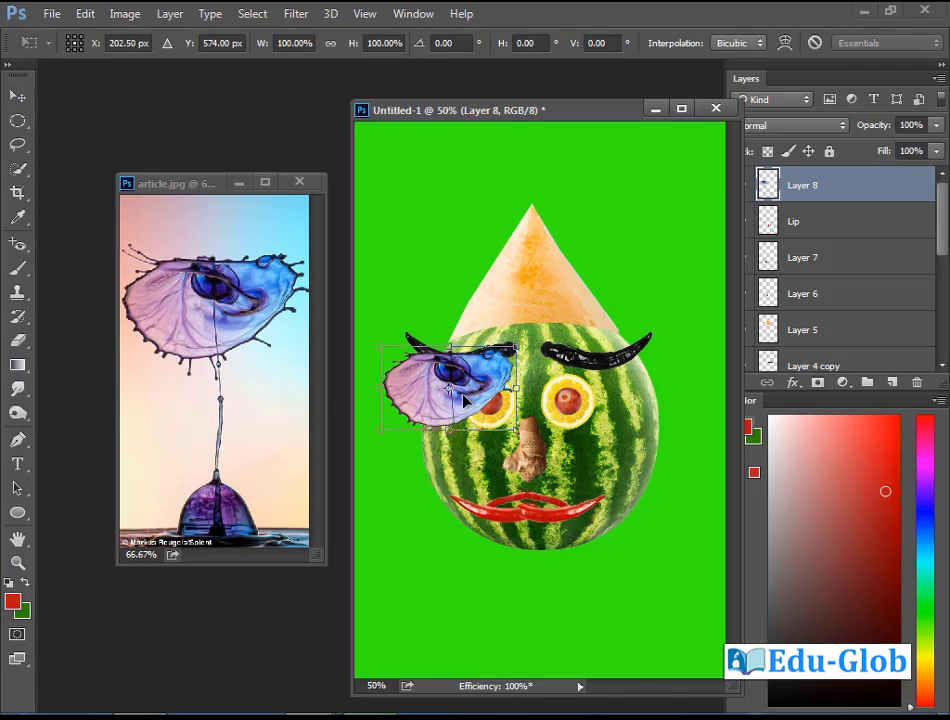
right_click(481, 397)
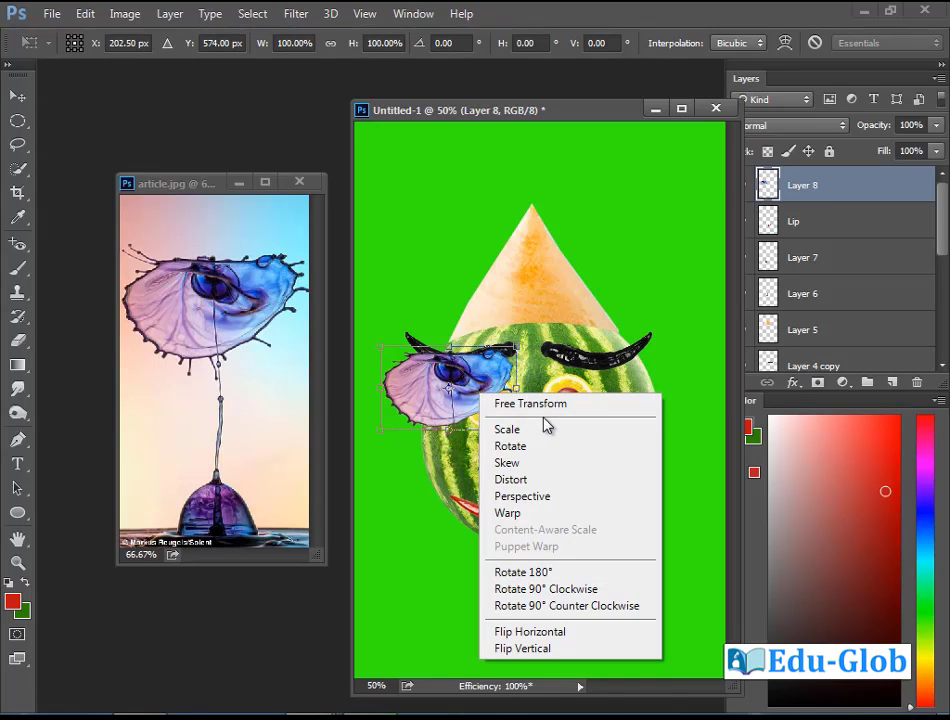
click(588, 590)
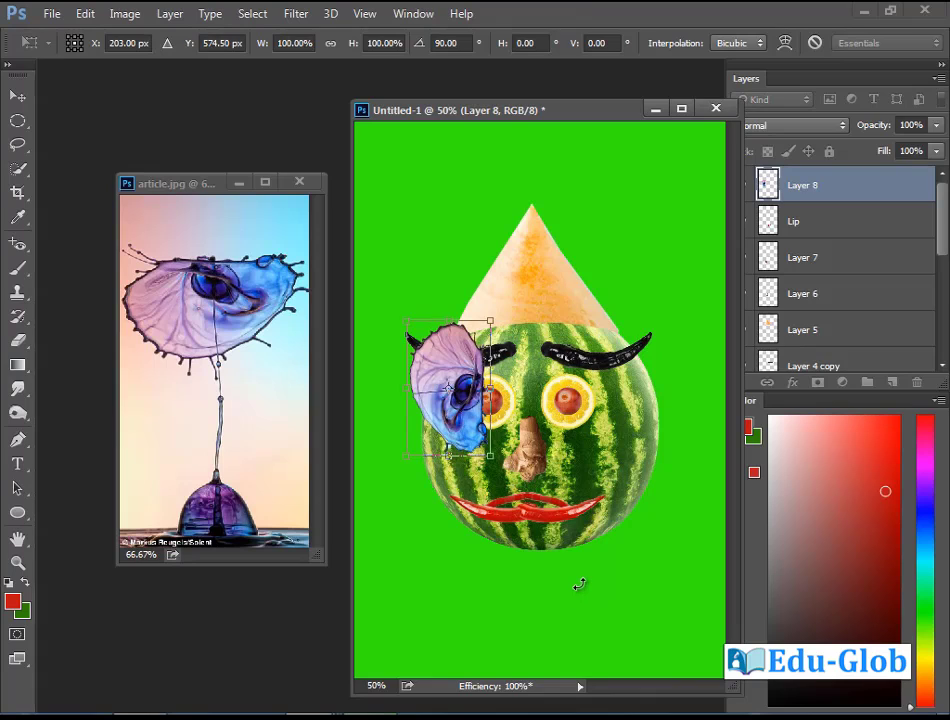
key(Return)
drag(465, 410, 420, 445)
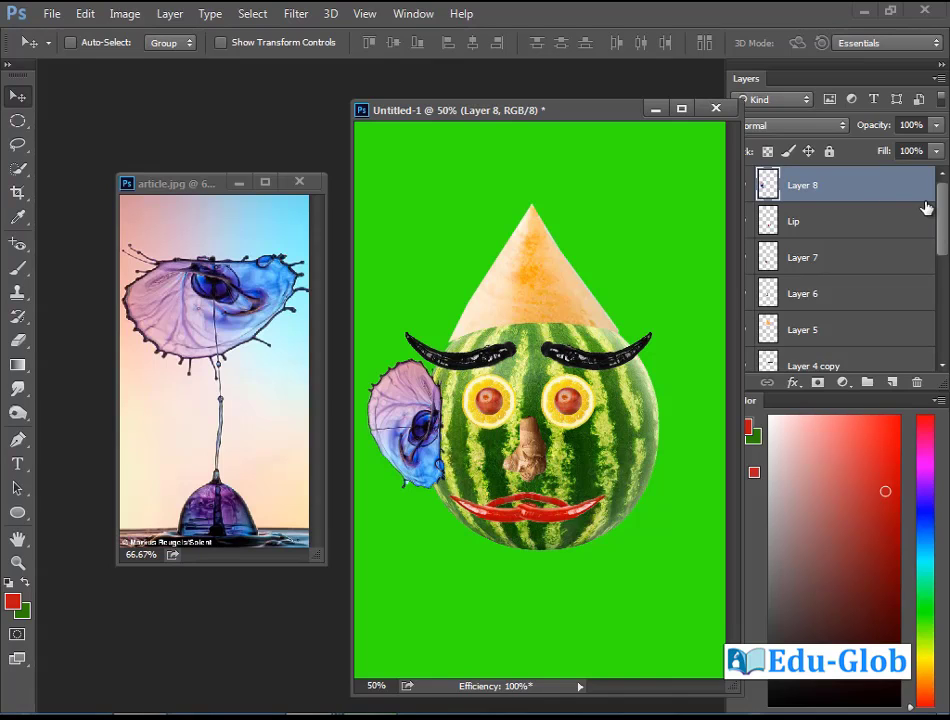
Move Layer 8 down the layer stack to sit below Layer 1 and just above the Background.
drag(830, 188, 833, 318)
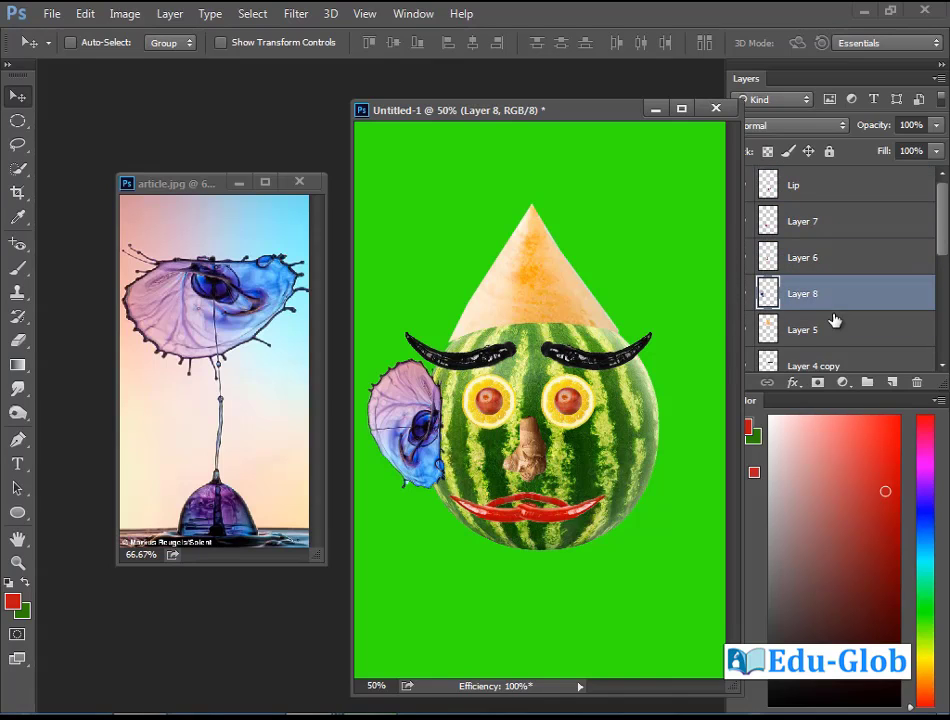
scroll(944, 268, down, 2)
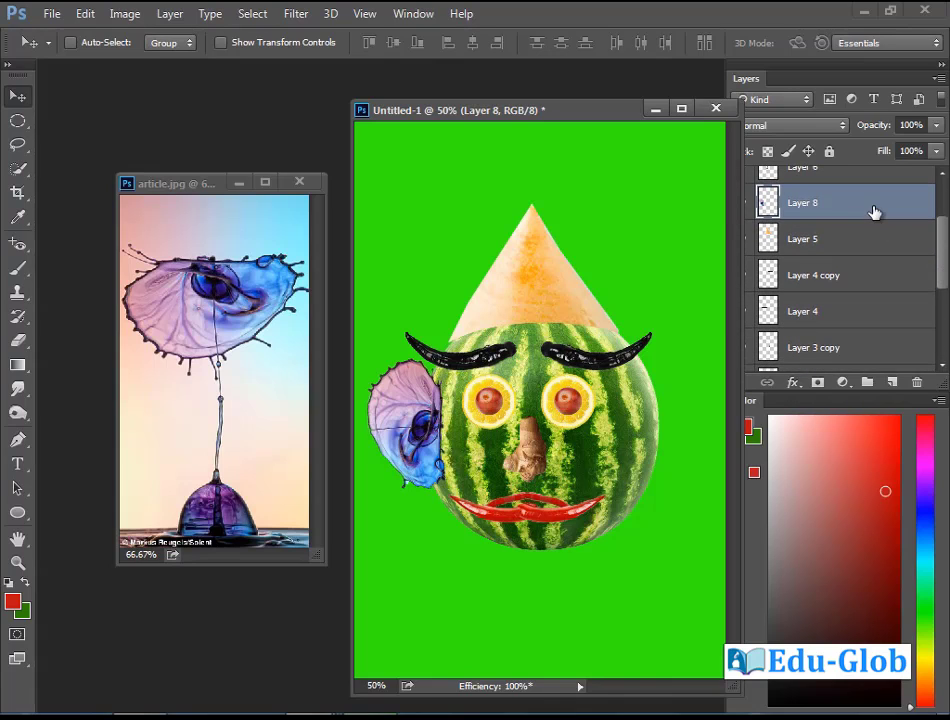
drag(872, 210, 874, 293)
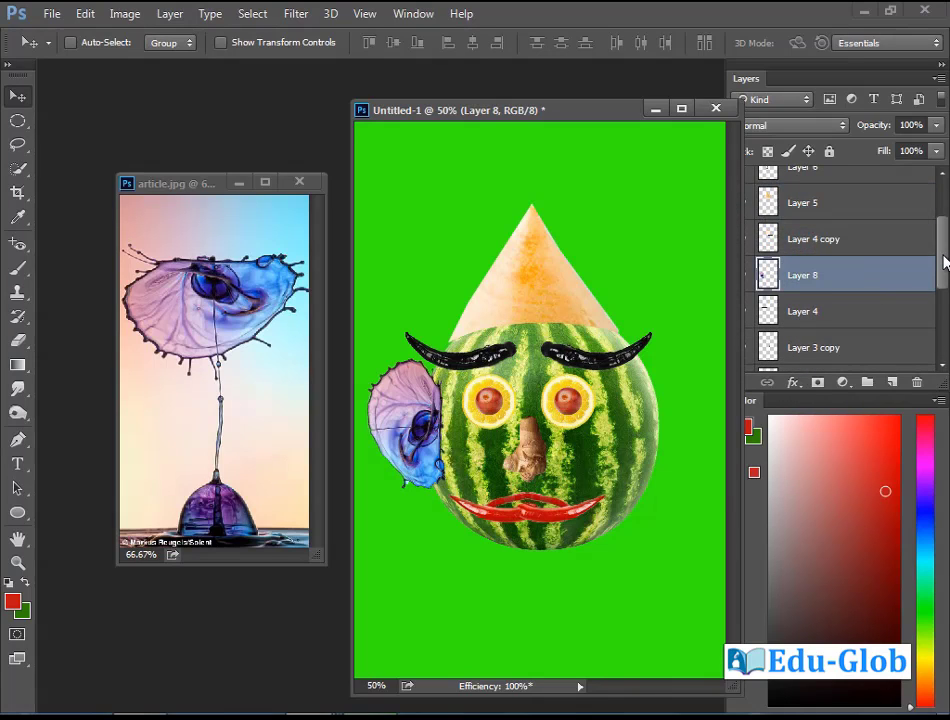
scroll(942, 263, down, 2)
drag(849, 185, 840, 345)
scroll(926, 312, down, 3)
drag(858, 250, 848, 331)
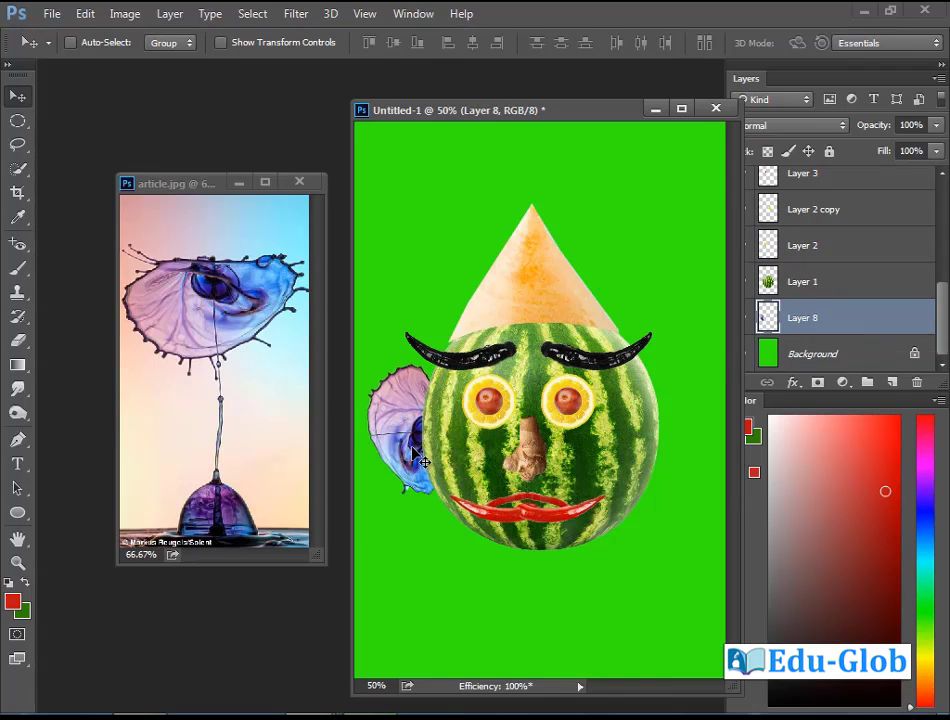
Duplicate the ear to the watermelon's right side, flip the copy horizontally, and shift the Untitled-1 window aside.
drag(420, 447, 676, 447)
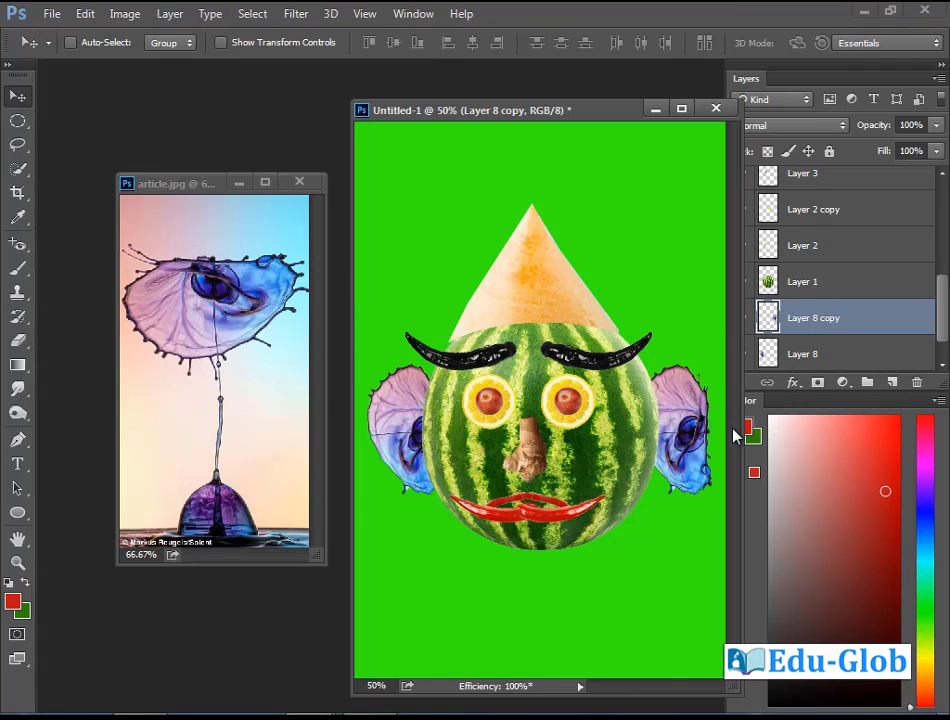
key(ctrl+t)
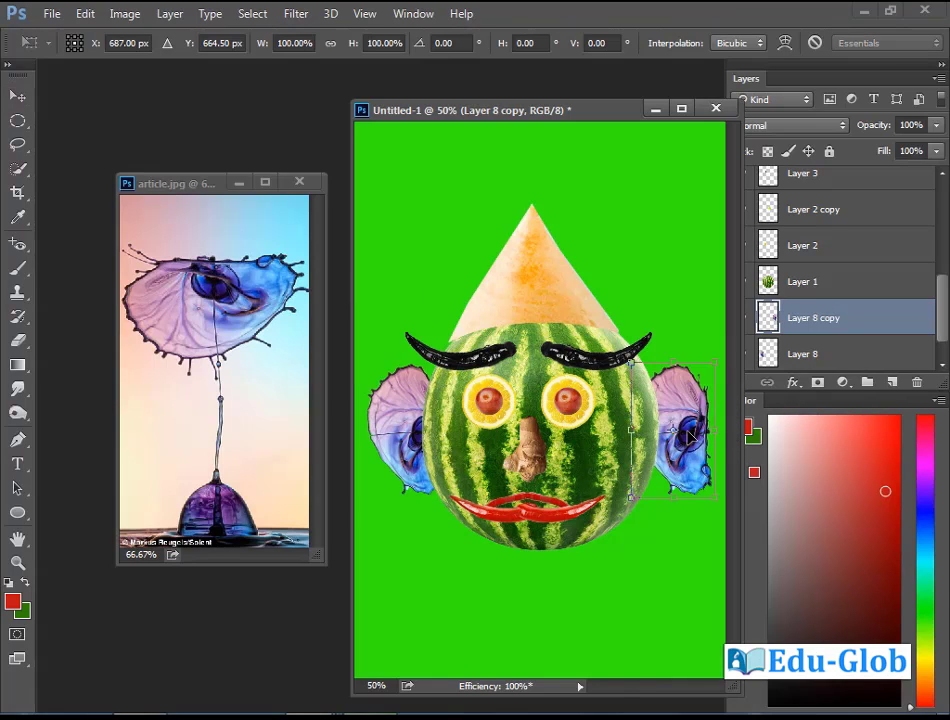
right_click(690, 436)
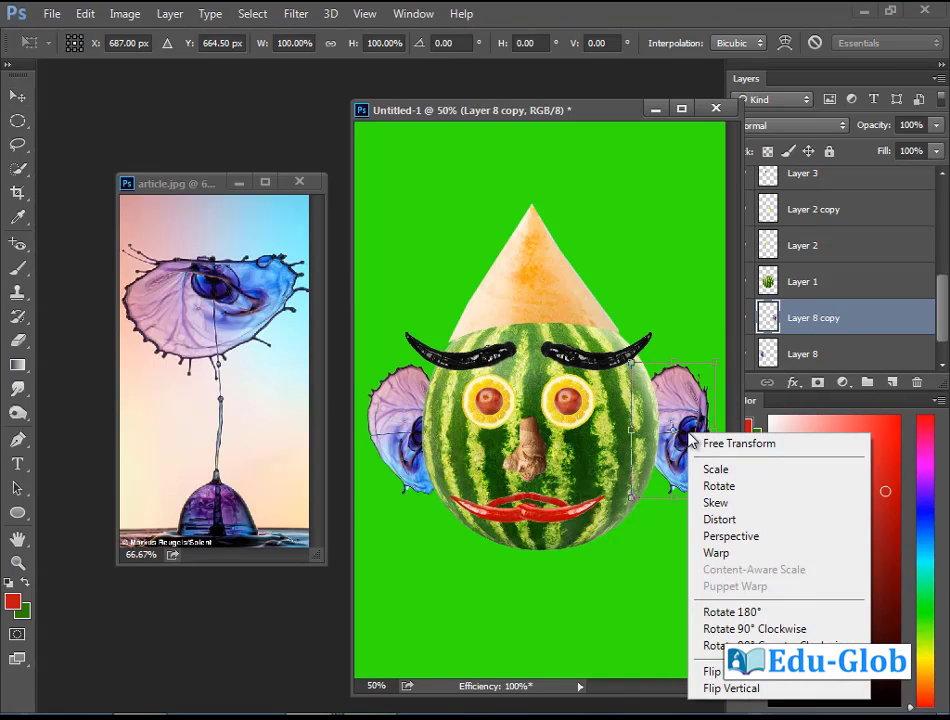
click(760, 676)
key(Return)
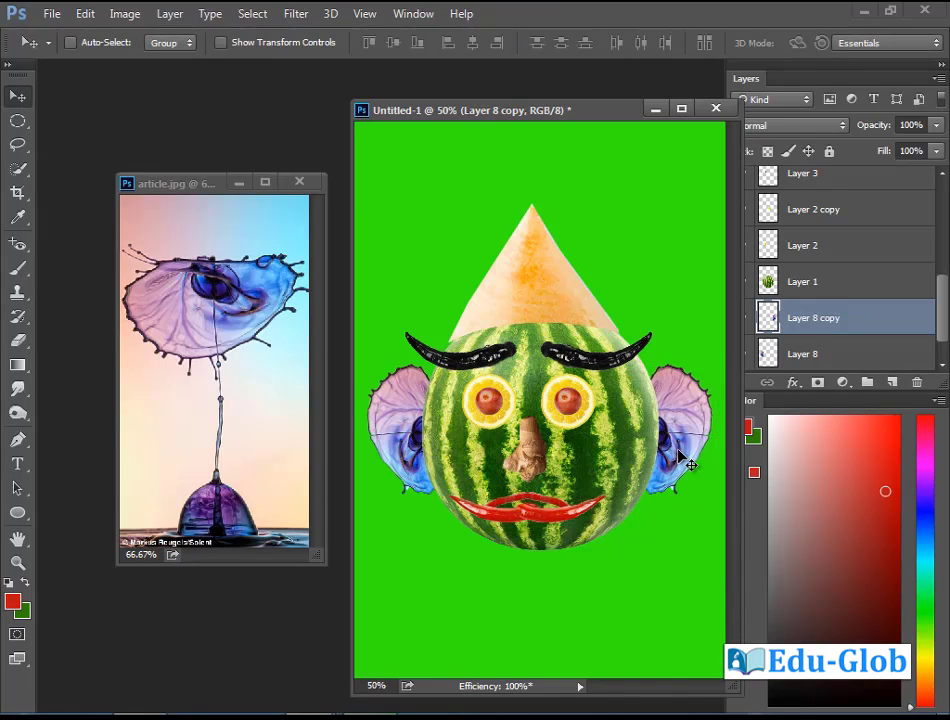
drag(600, 113, 368, 81)
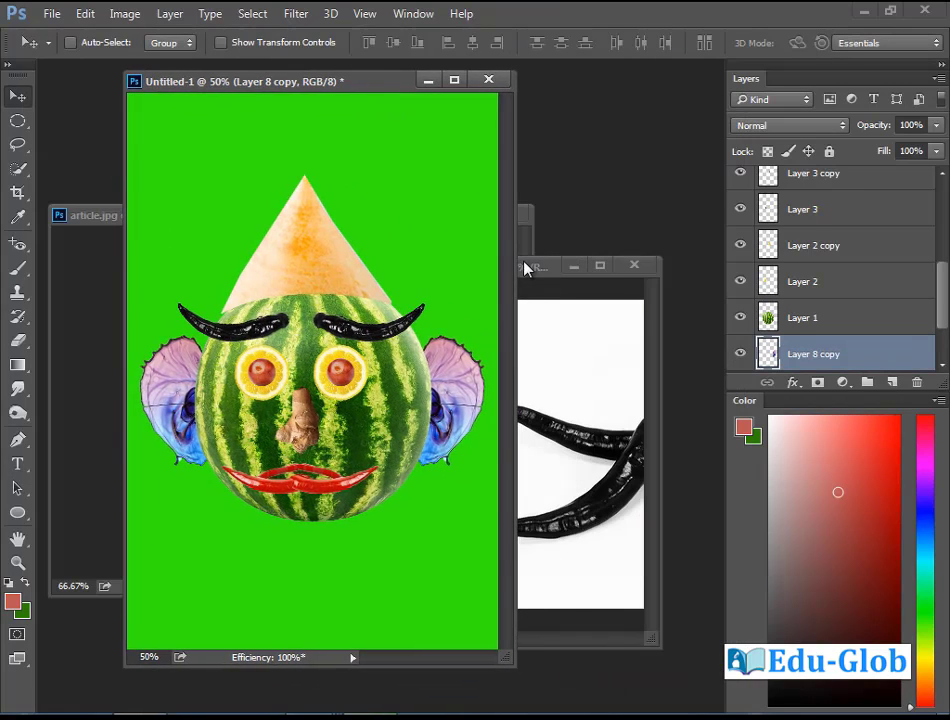
Select the crossed black chillies in black chilly.jpg with Quick Selection and copy them onto Untitled-1, just below the watermelon.
drag(527, 269, 527, 210)
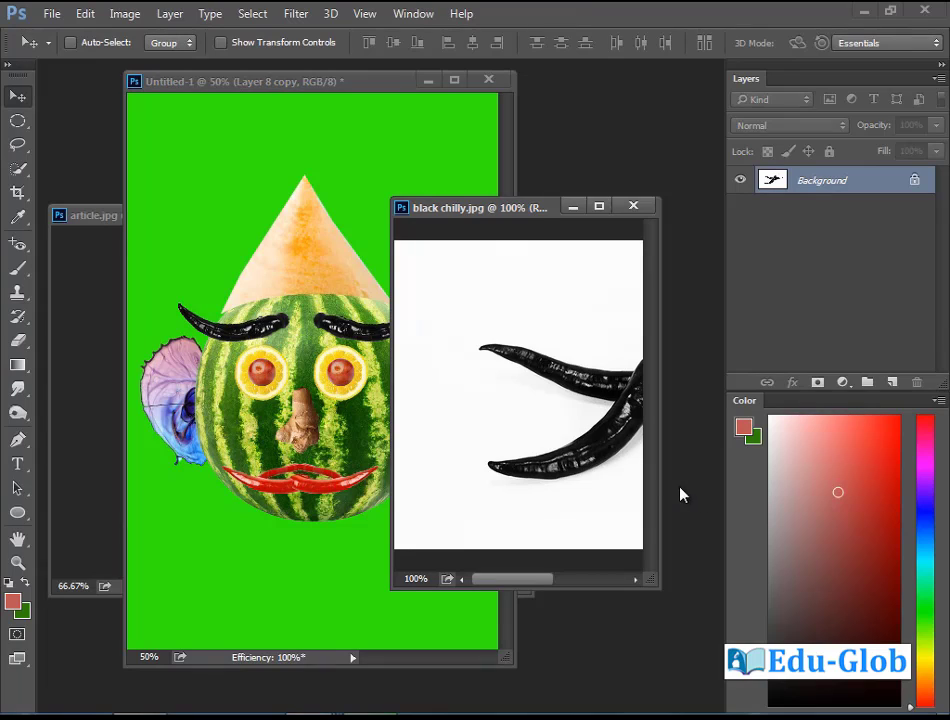
drag(662, 484, 778, 484)
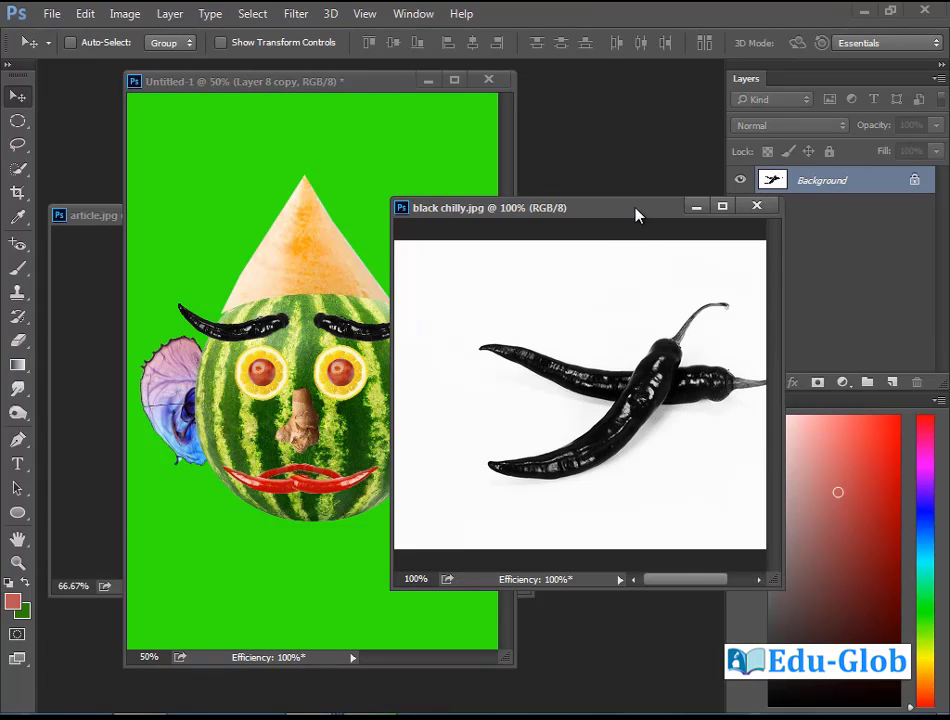
drag(636, 212, 525, 196)
key(w)
mouse_move(390, 452)
mouse_down()
mouse_move(424, 453)
mouse_move(483, 431)
mouse_move(563, 346)
mouse_up()
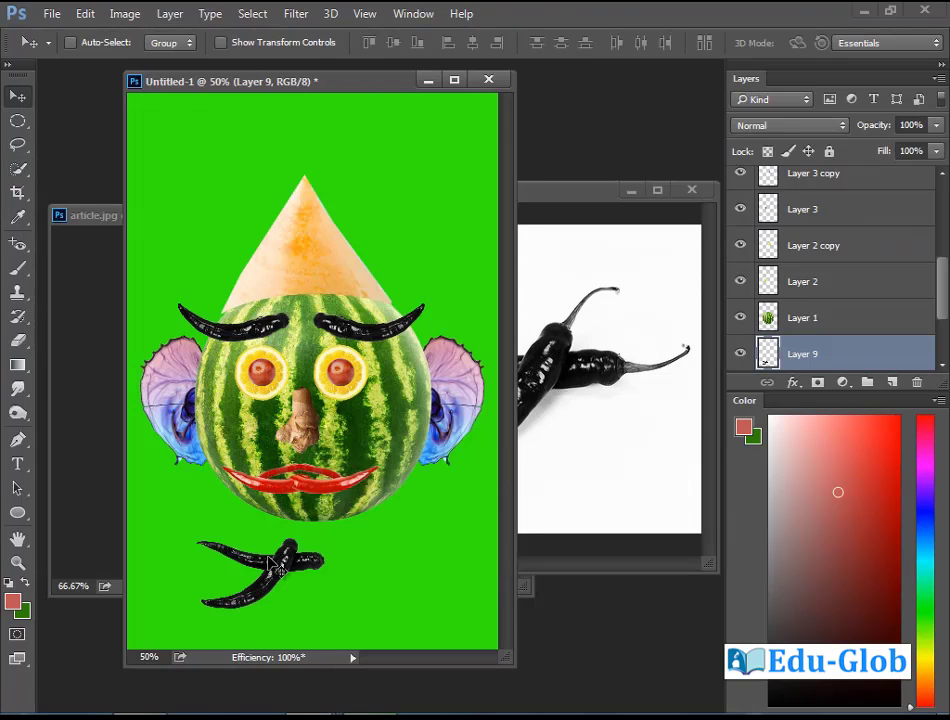
drag(290, 510, 290, 498)
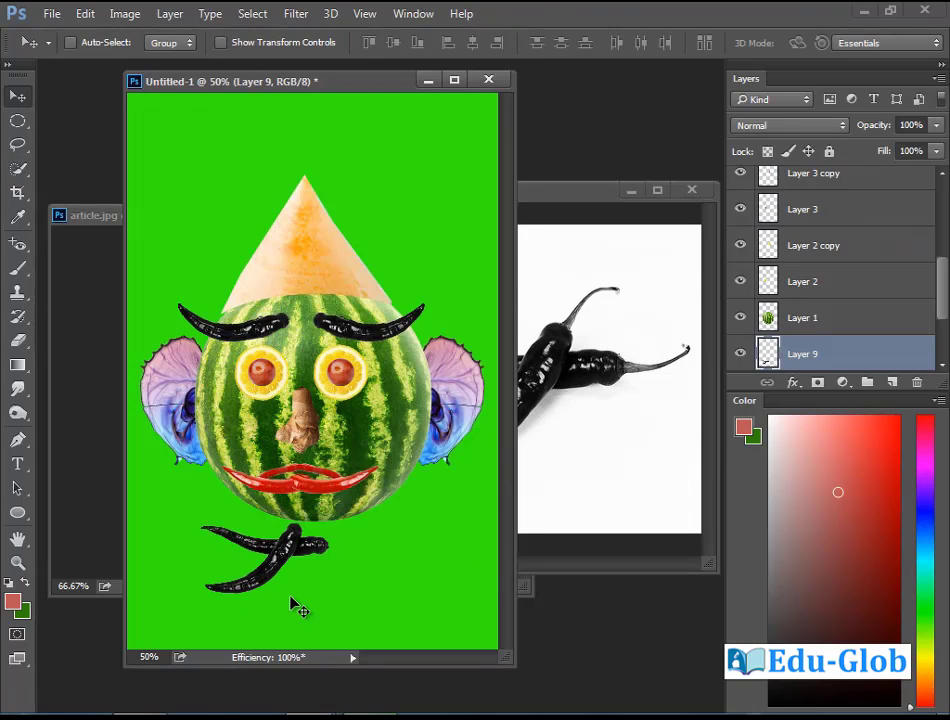
Duplicate the black chillies and flip the copy horizontally to form a mirrored bow beneath the watermelon.
drag(290, 579, 347, 561)
key(ctrl+t)
right_click(426, 534)
click(509, 511)
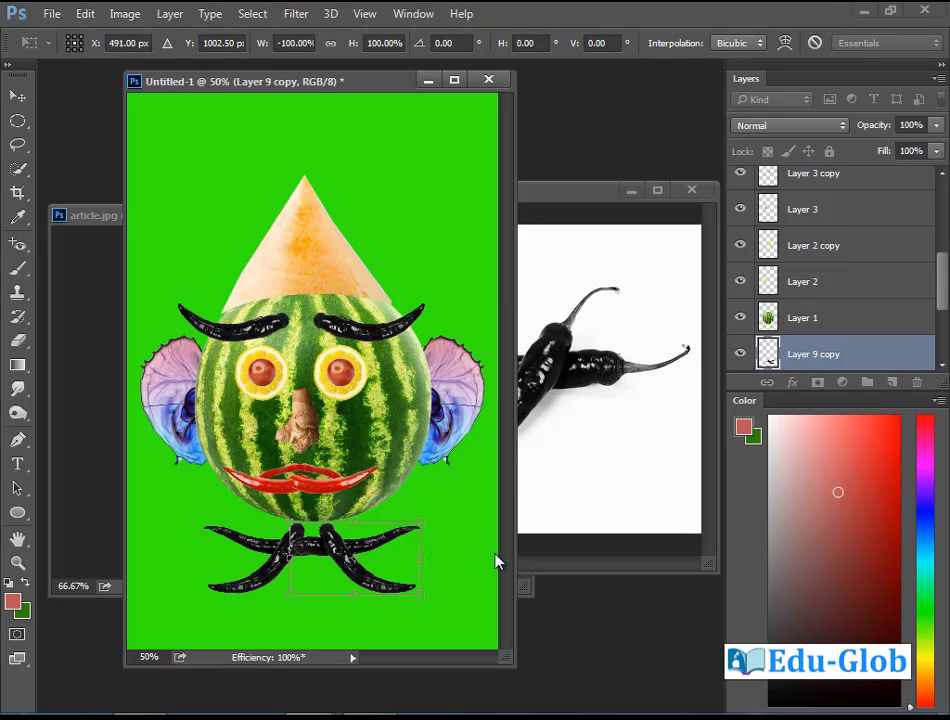
key(Return)
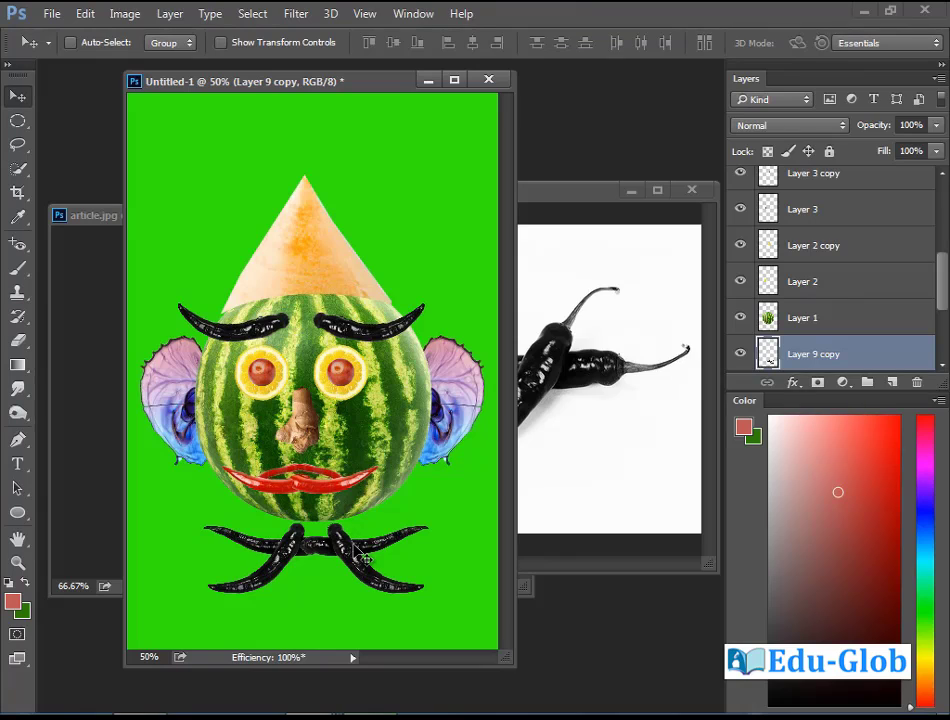
Select Layer 9 and Layer 9 copy together and move the chilli bow up to sit centred against the watermelon's bottom.
click(741, 354)
click(741, 355)
scroll(815, 362, down, 1)
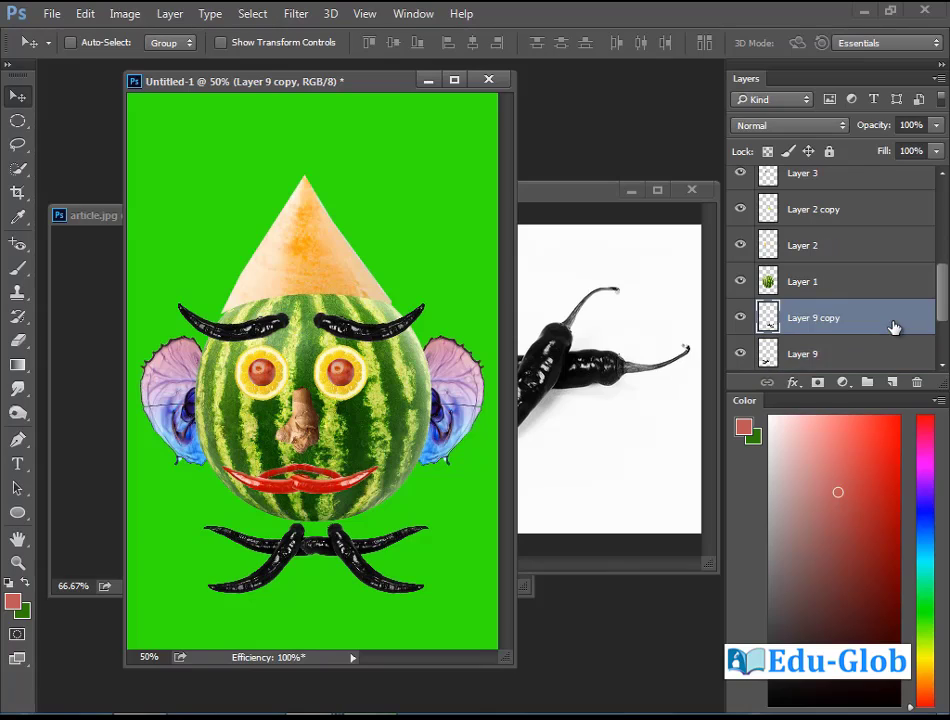
shift+click(812, 356)
drag(330, 543, 360, 539)
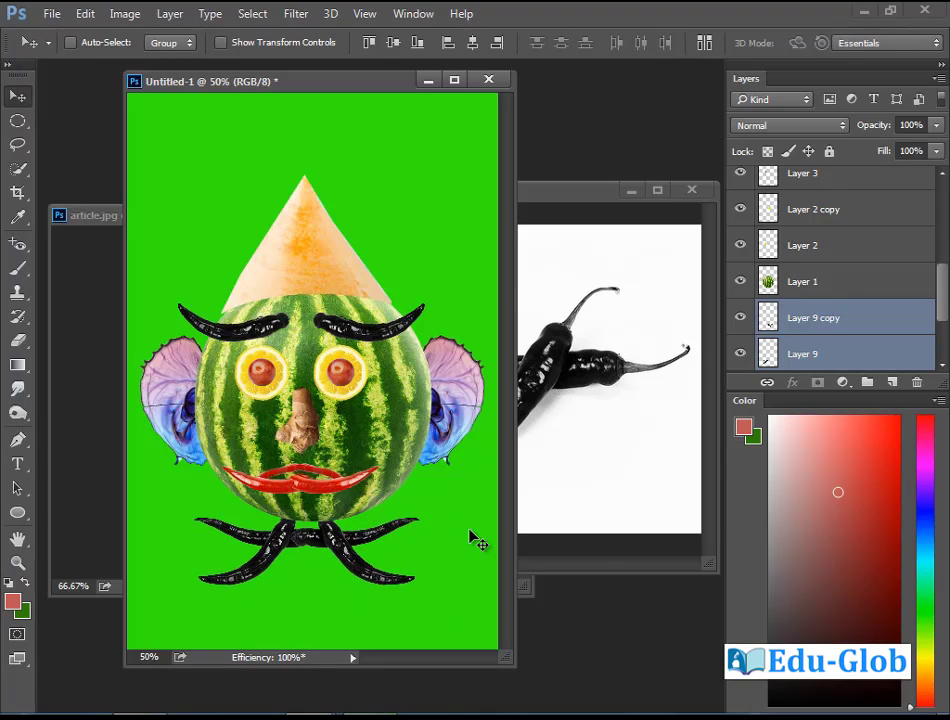
Extend the layer selection upward from the chilli layers through Layer 1, Layer 2 and Layer 2 copy to Layer 3.
shift+click(836, 284)
shift+click(838, 250)
shift+click(835, 212)
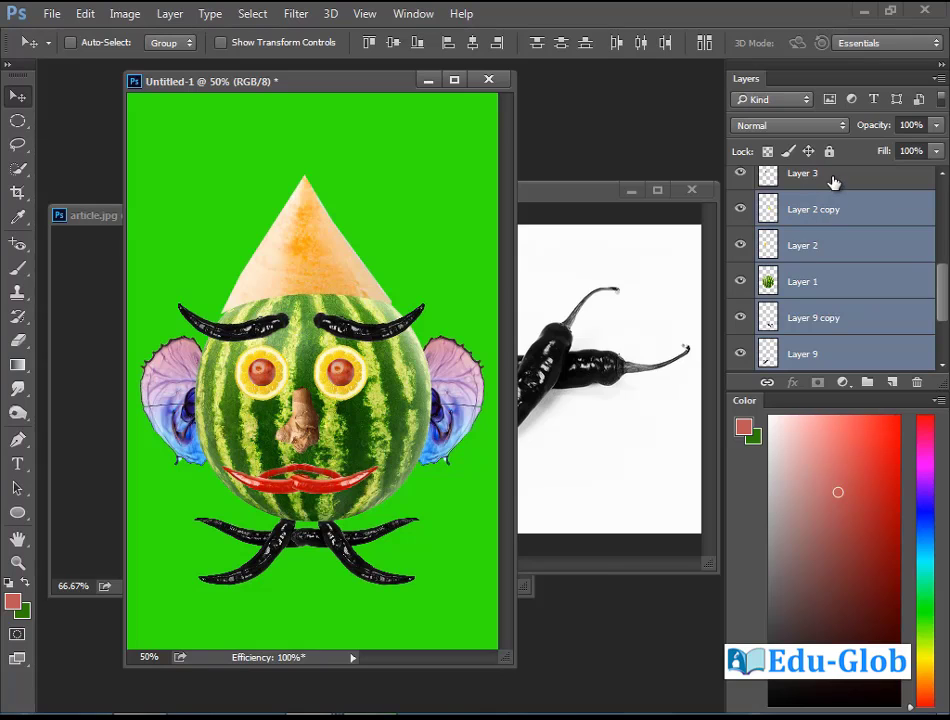
shift+click(834, 176)
mouse_move(385, 440)
mouse_down()
mouse_move(414, 470)
mouse_move(403, 491)
mouse_move(380, 438)
mouse_up()
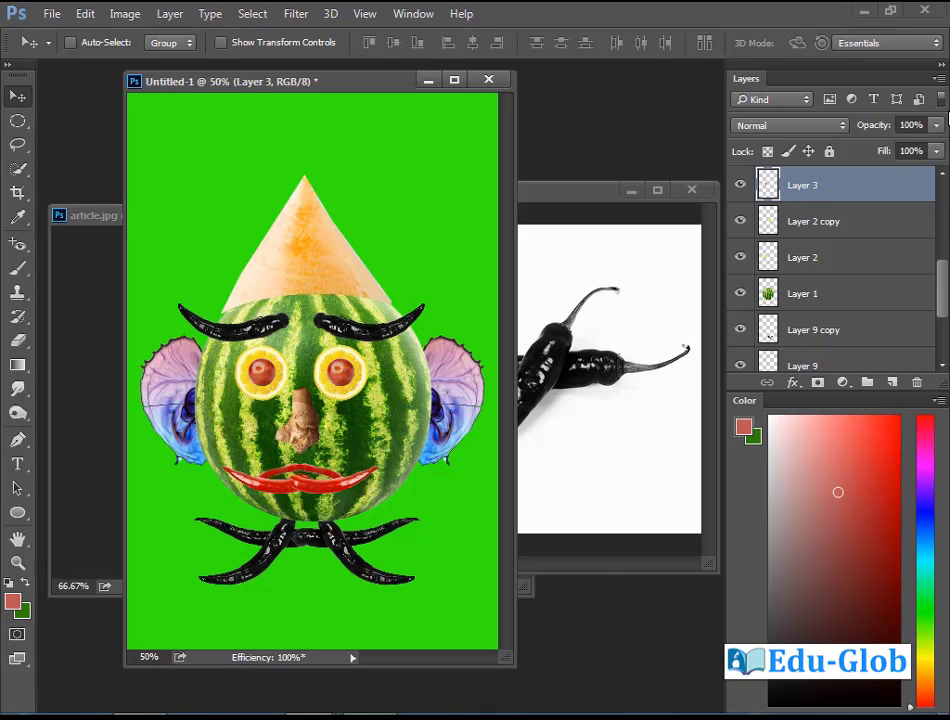
Flatten the watermelon face image into a single layer and shift the Untitled-1 window slightly.
click(939, 80)
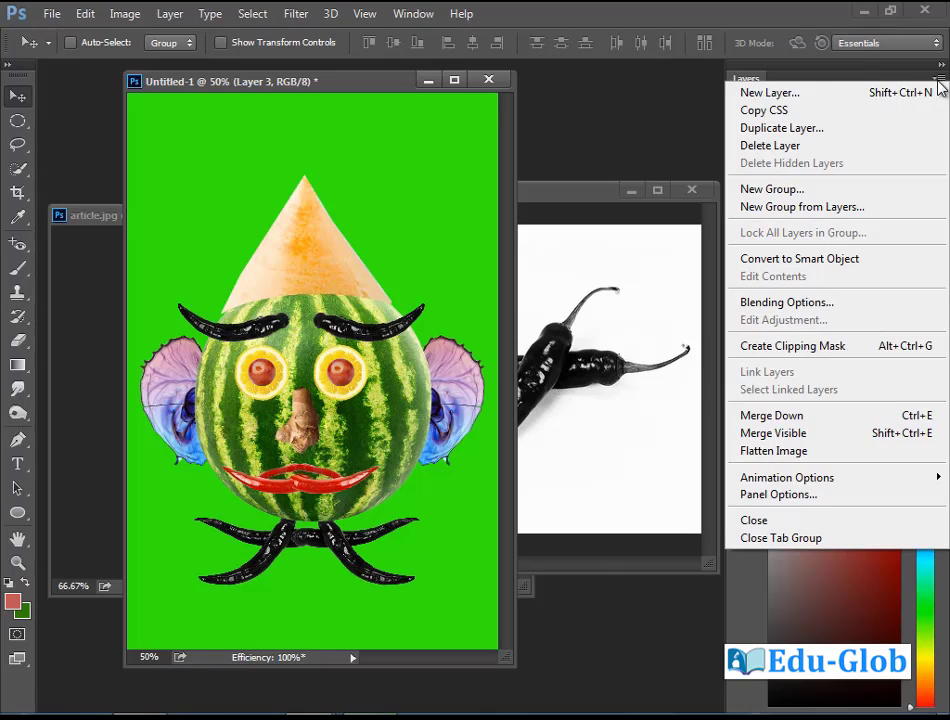
click(829, 458)
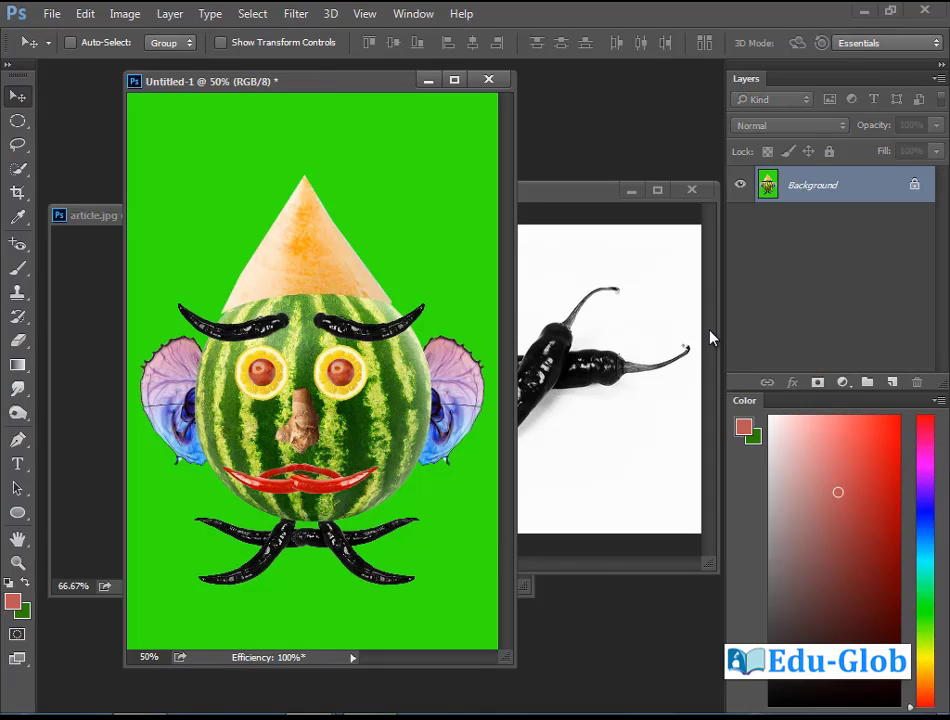
drag(351, 91, 411, 101)
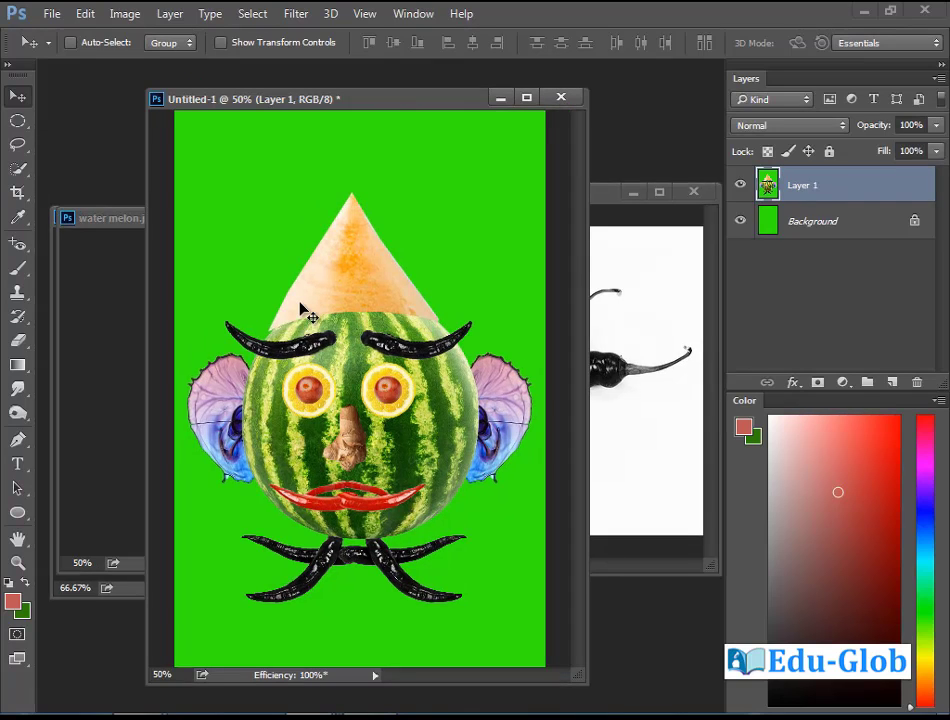
Save the watermelon face as a JPEG named "project 1" in the photoshop materials folder.
click(52, 16)
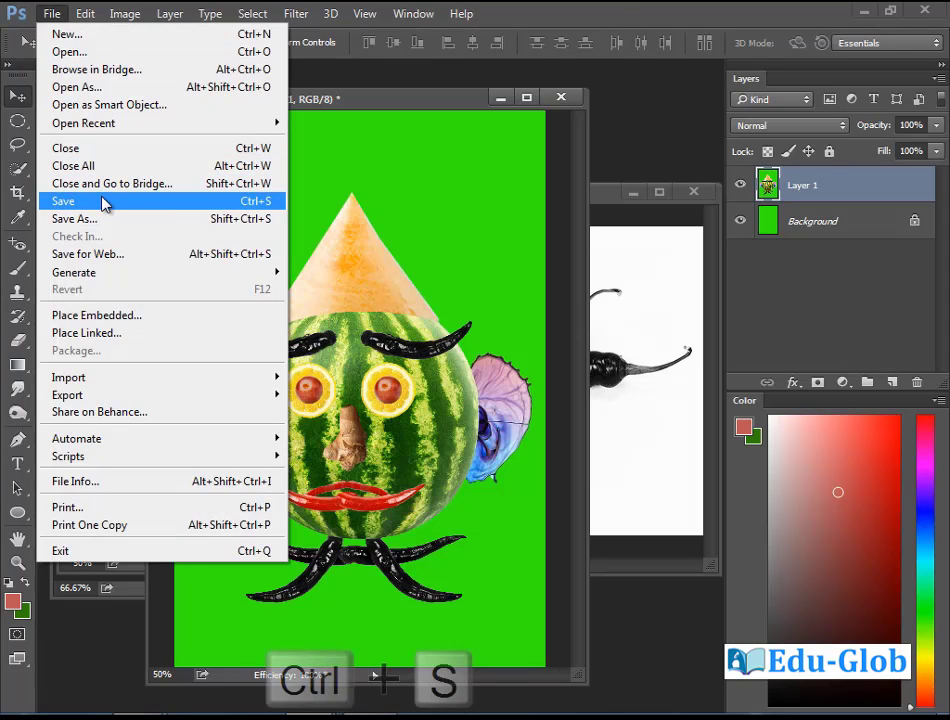
click(220, 203)
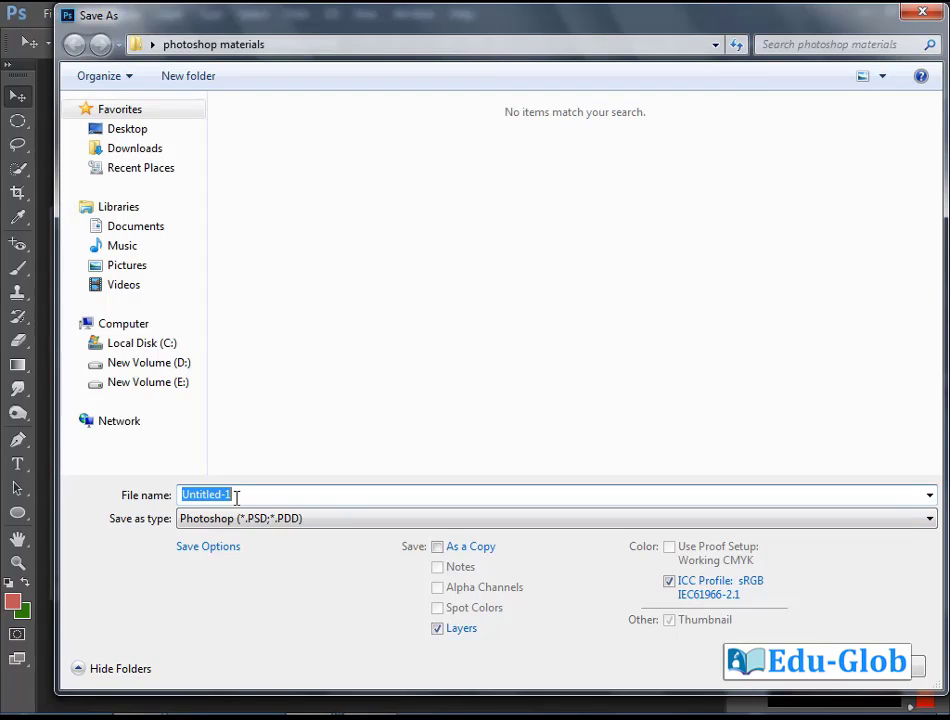
text(project)
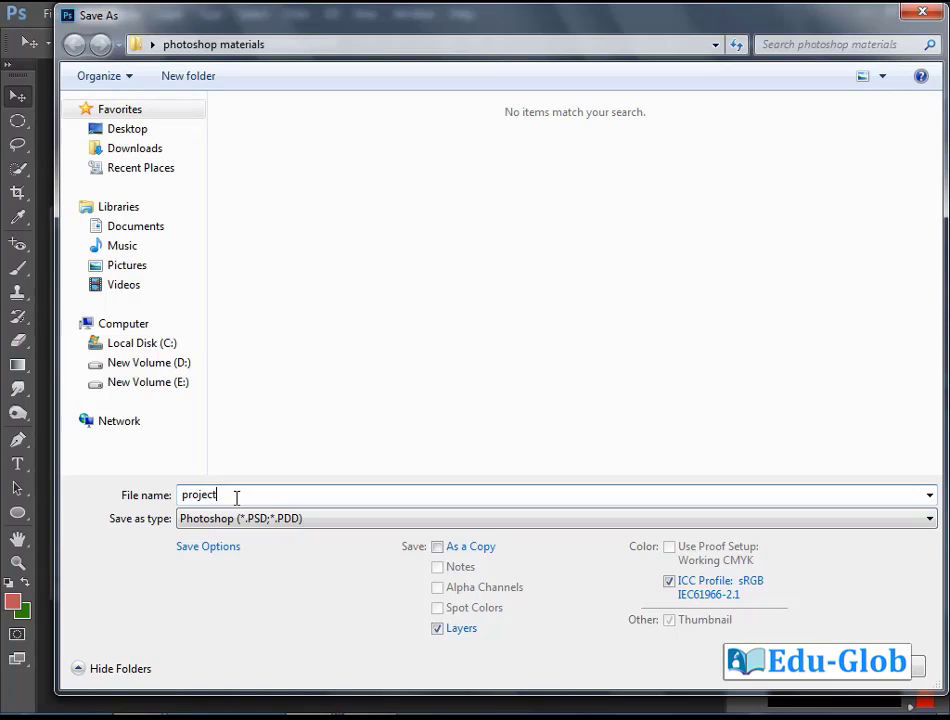
text( 1)
click(349, 520)
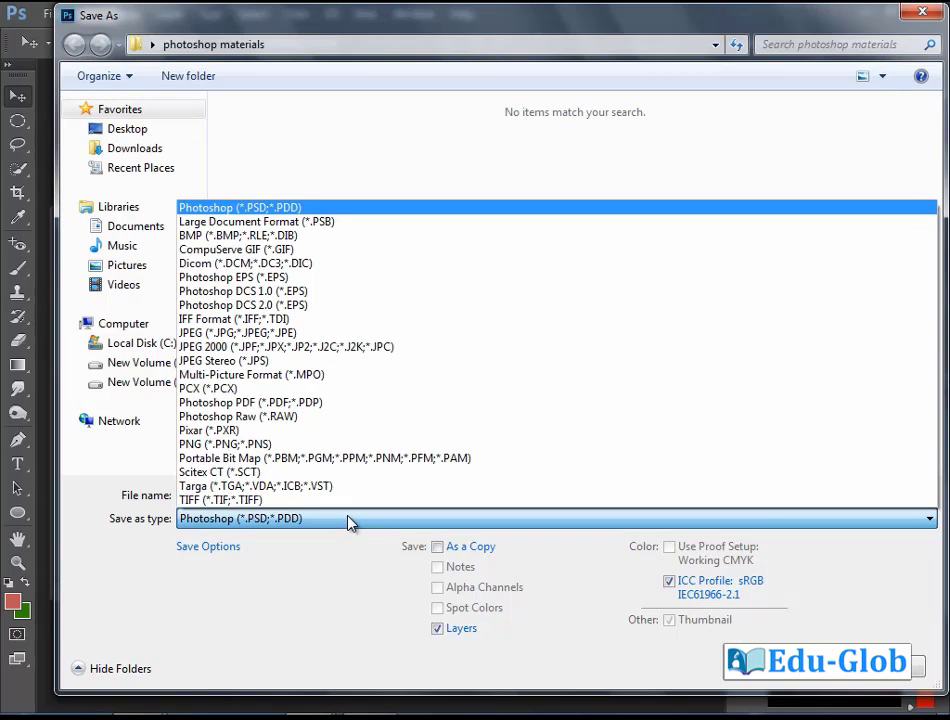
click(257, 333)
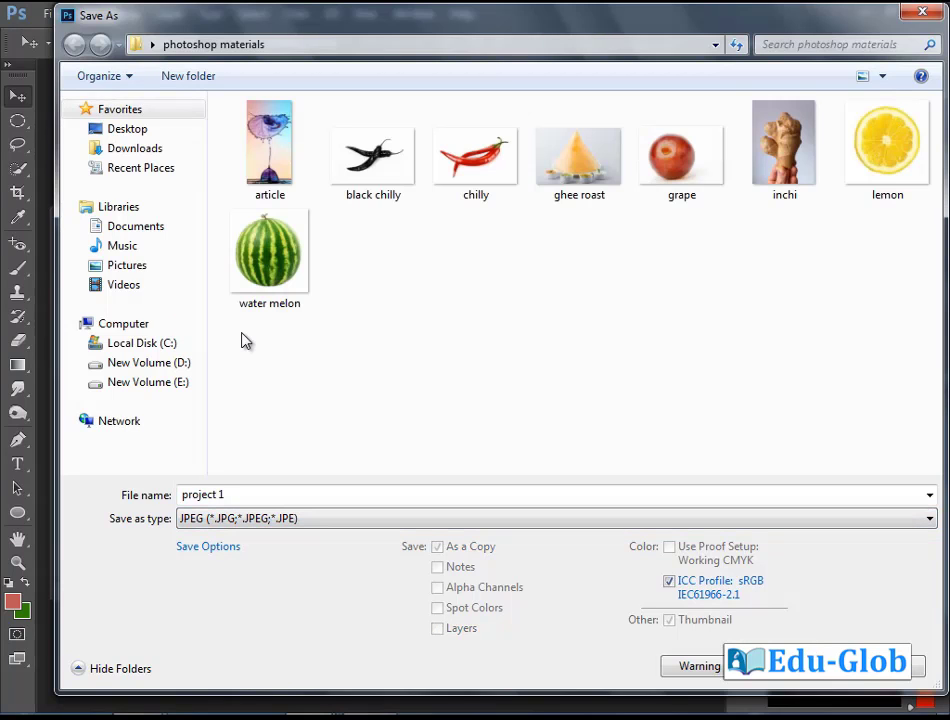